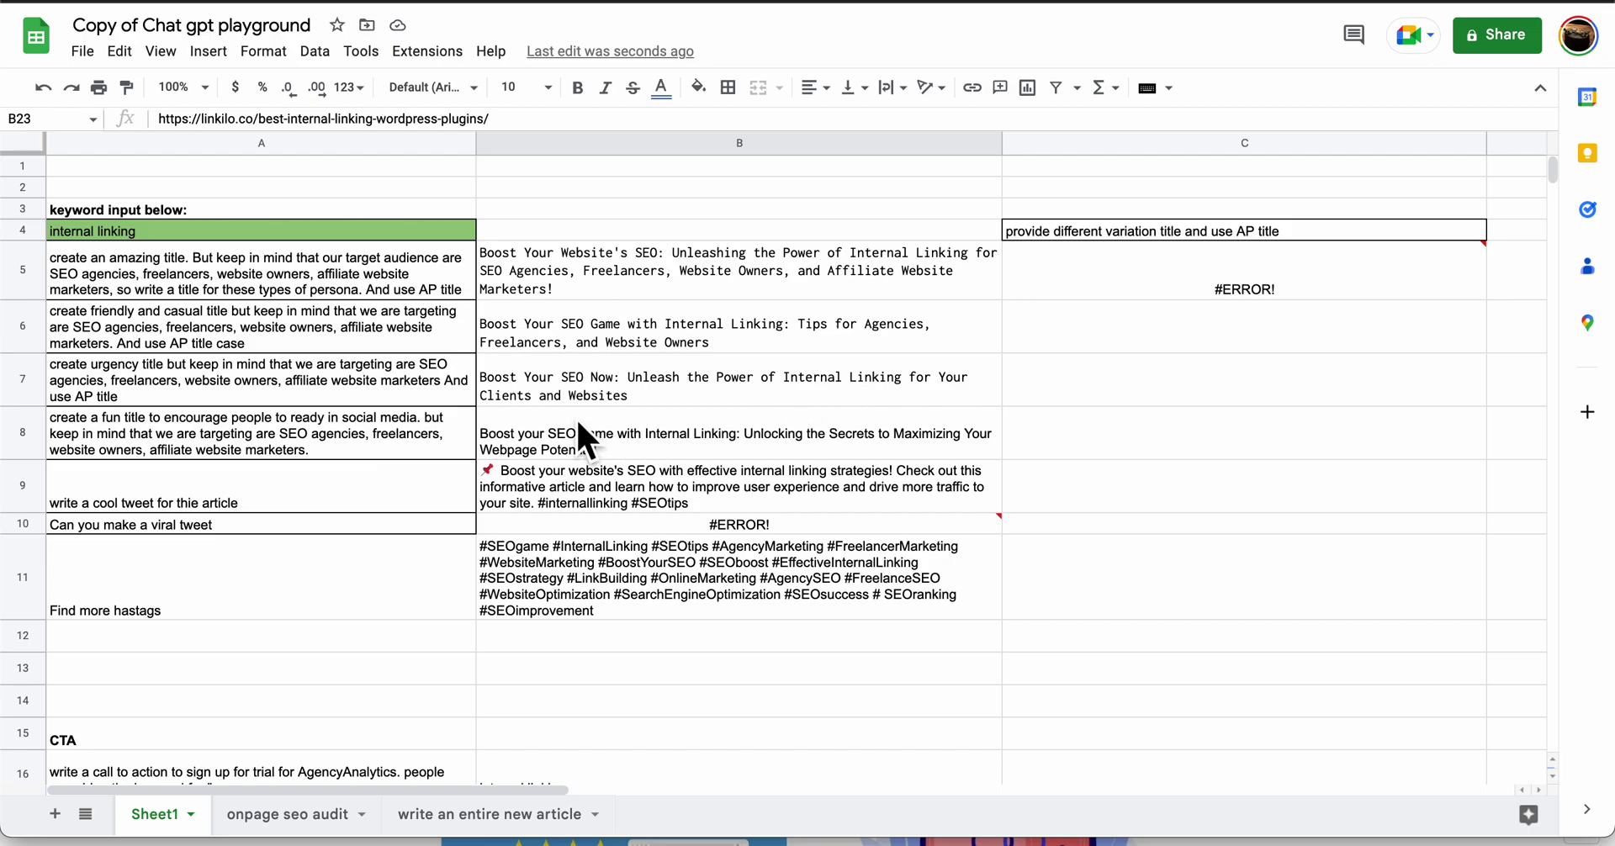
- Look over the installed add-ons list, then close it without choosing an option
scroll(577, 417, "down", 15)
scroll(577, 420, "up", 15)
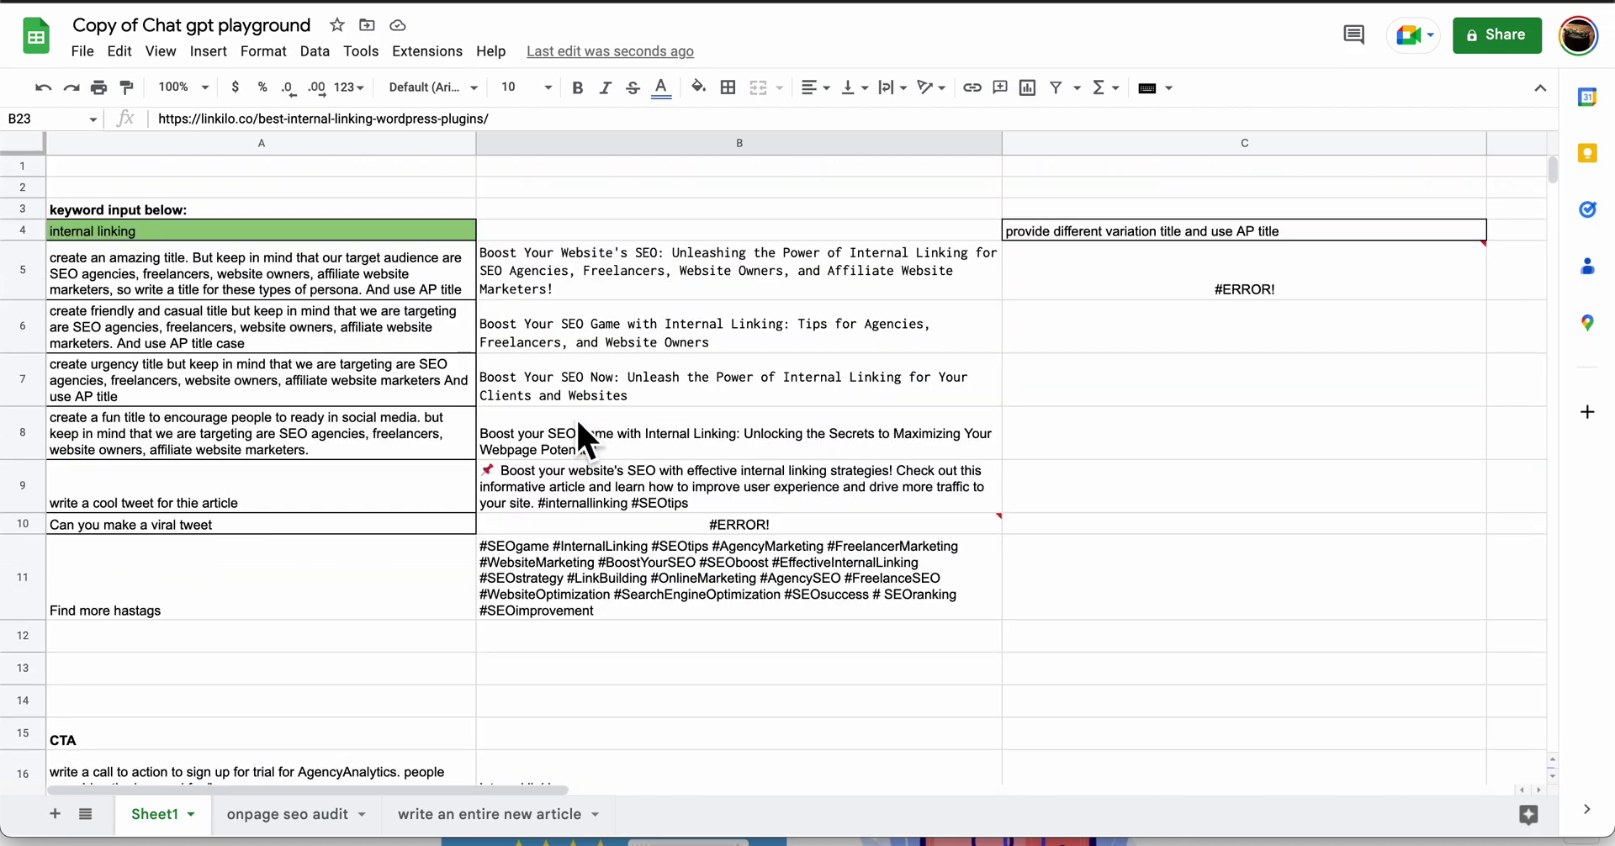
left_click(452, 55)
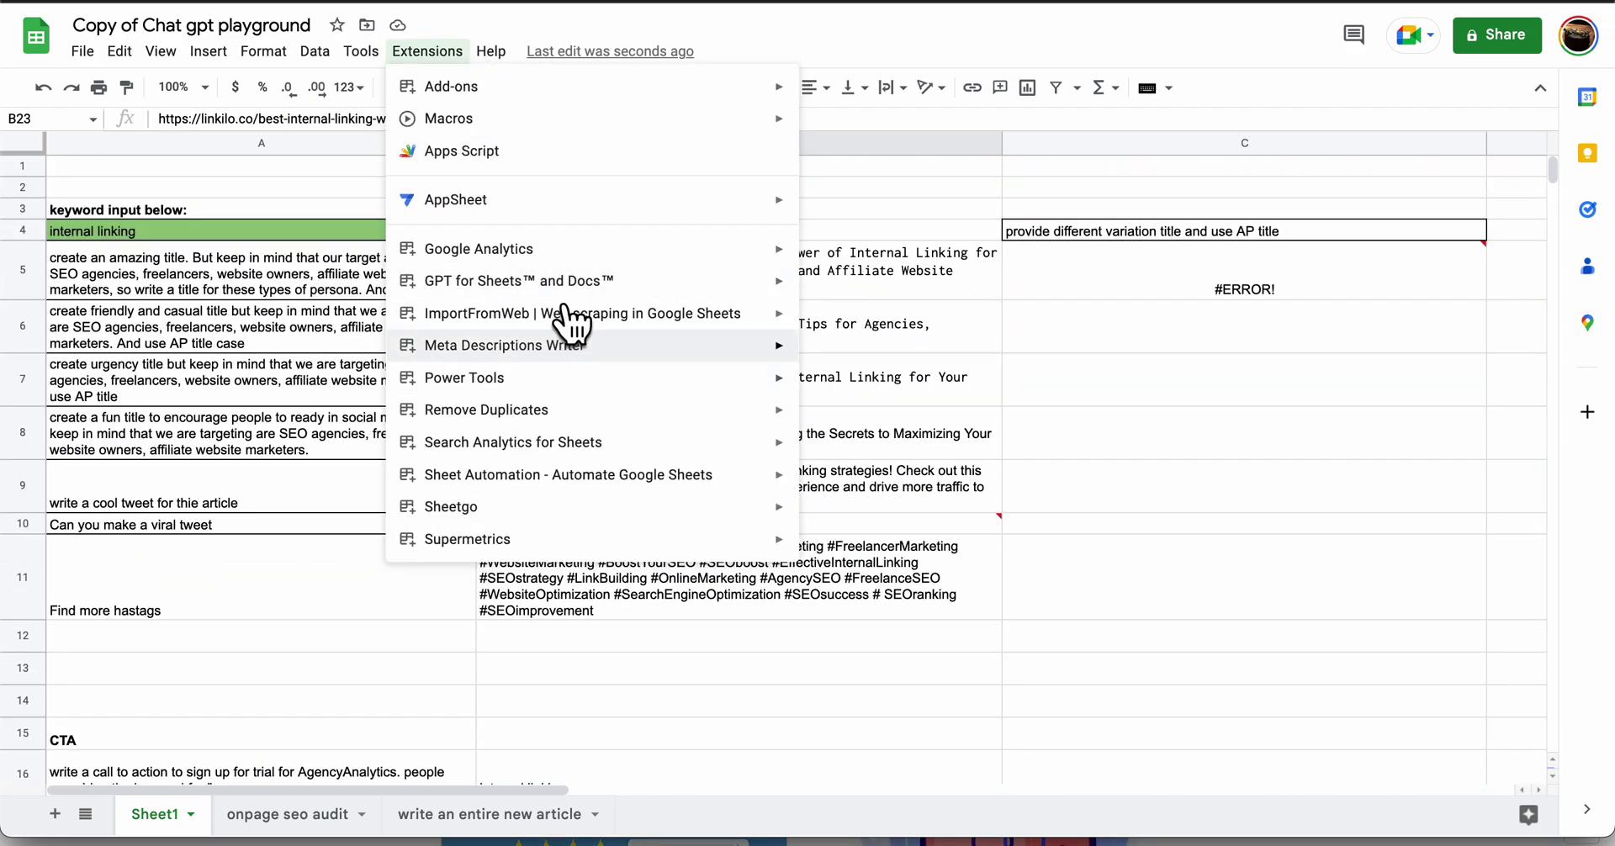
mouse_move(565, 285)
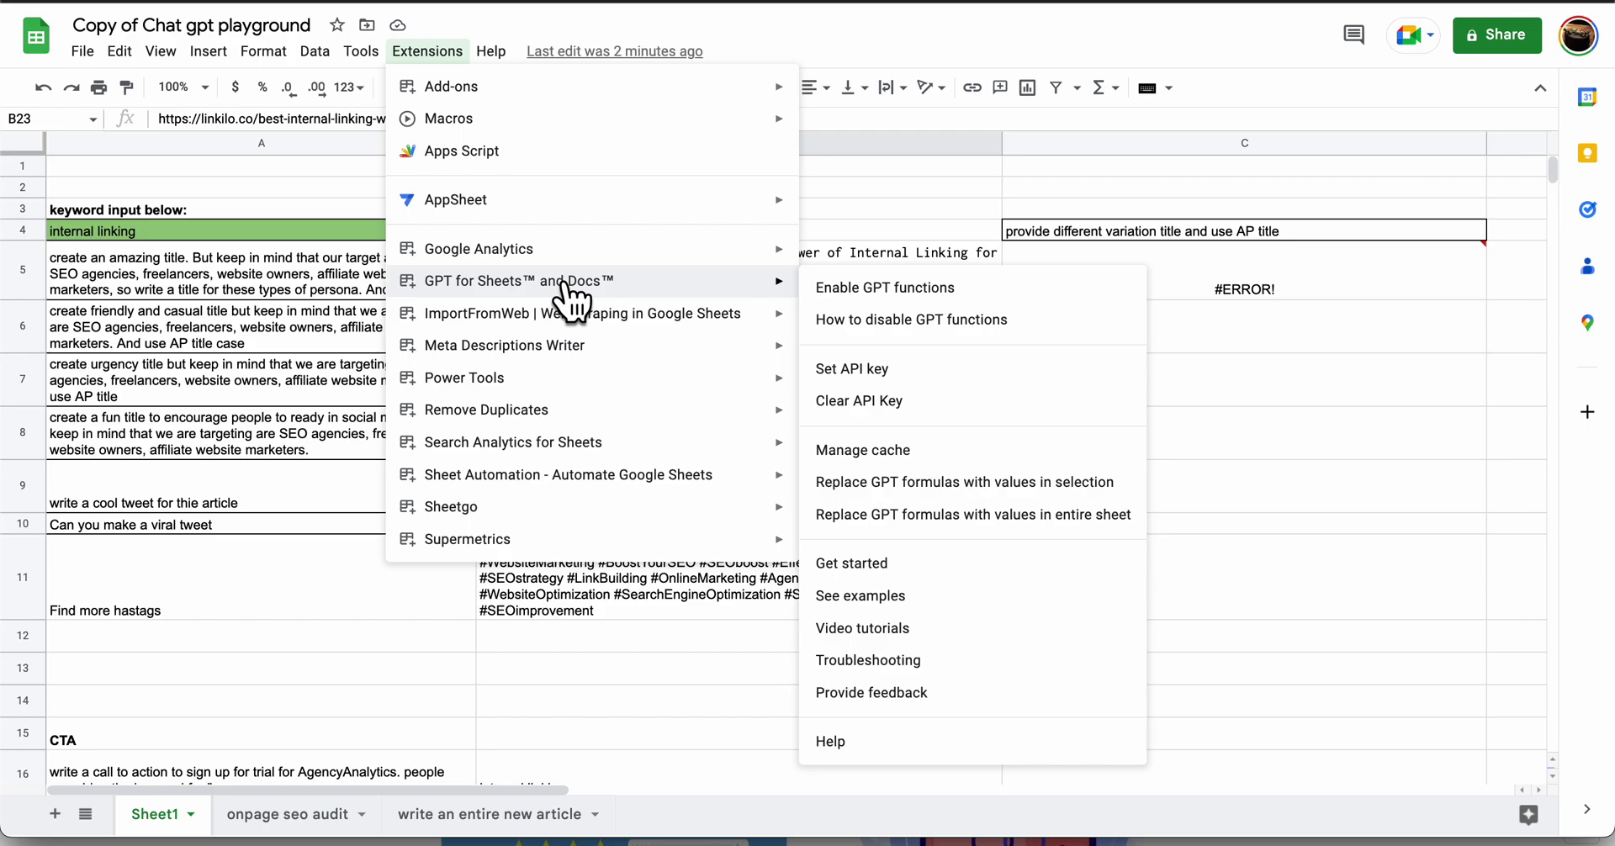
left_click(259, 290)
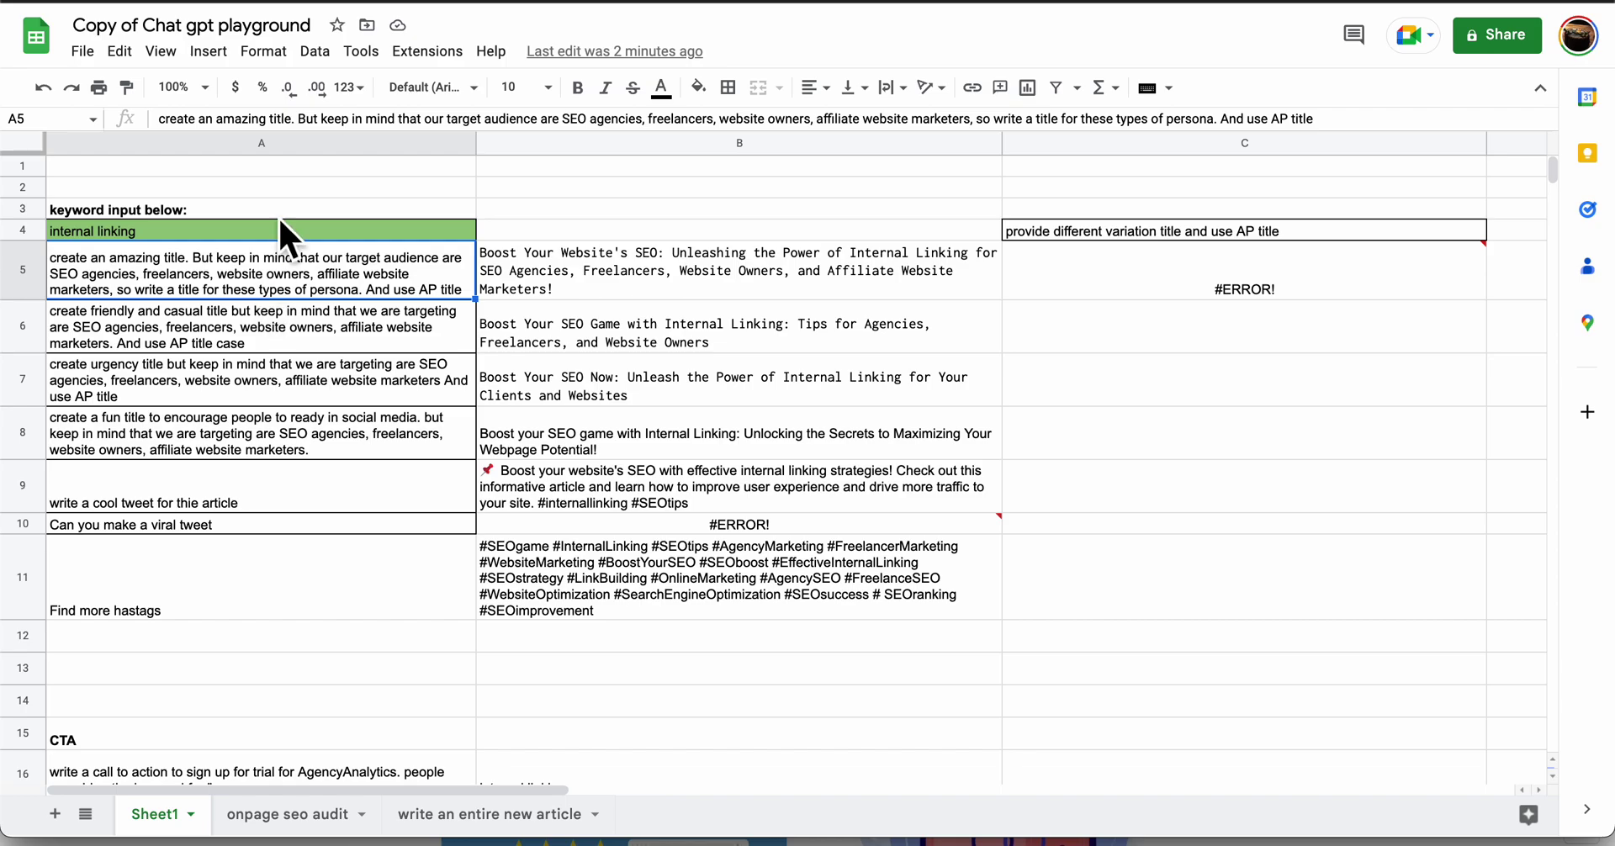
- Open ChatGPT in a new browser tab, then return to the spreadsheet
key("super+t")
type("cha")
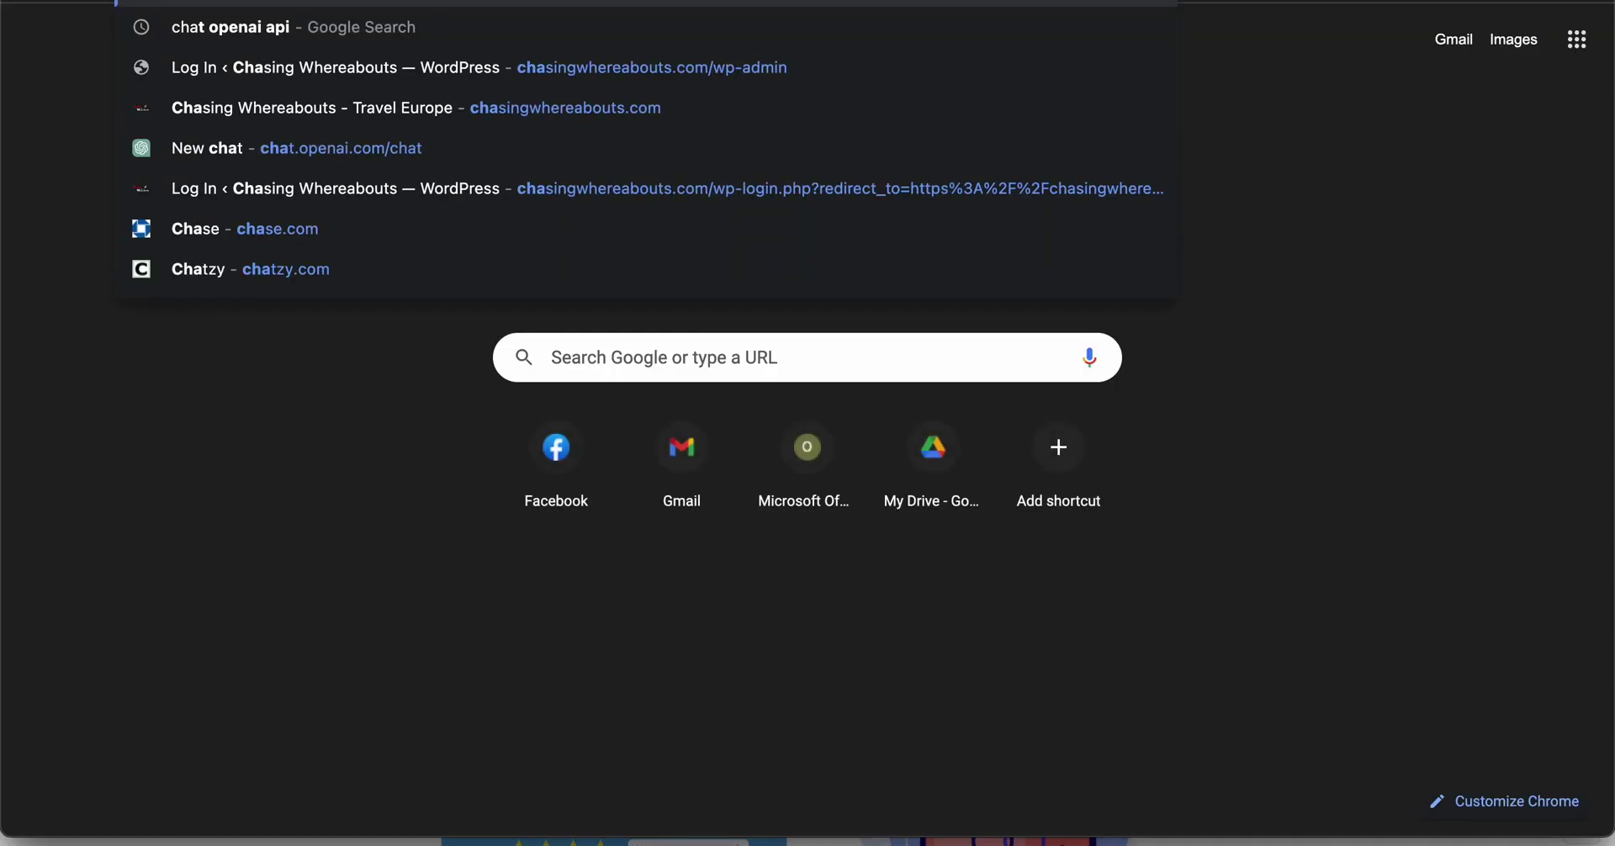
key("Return")
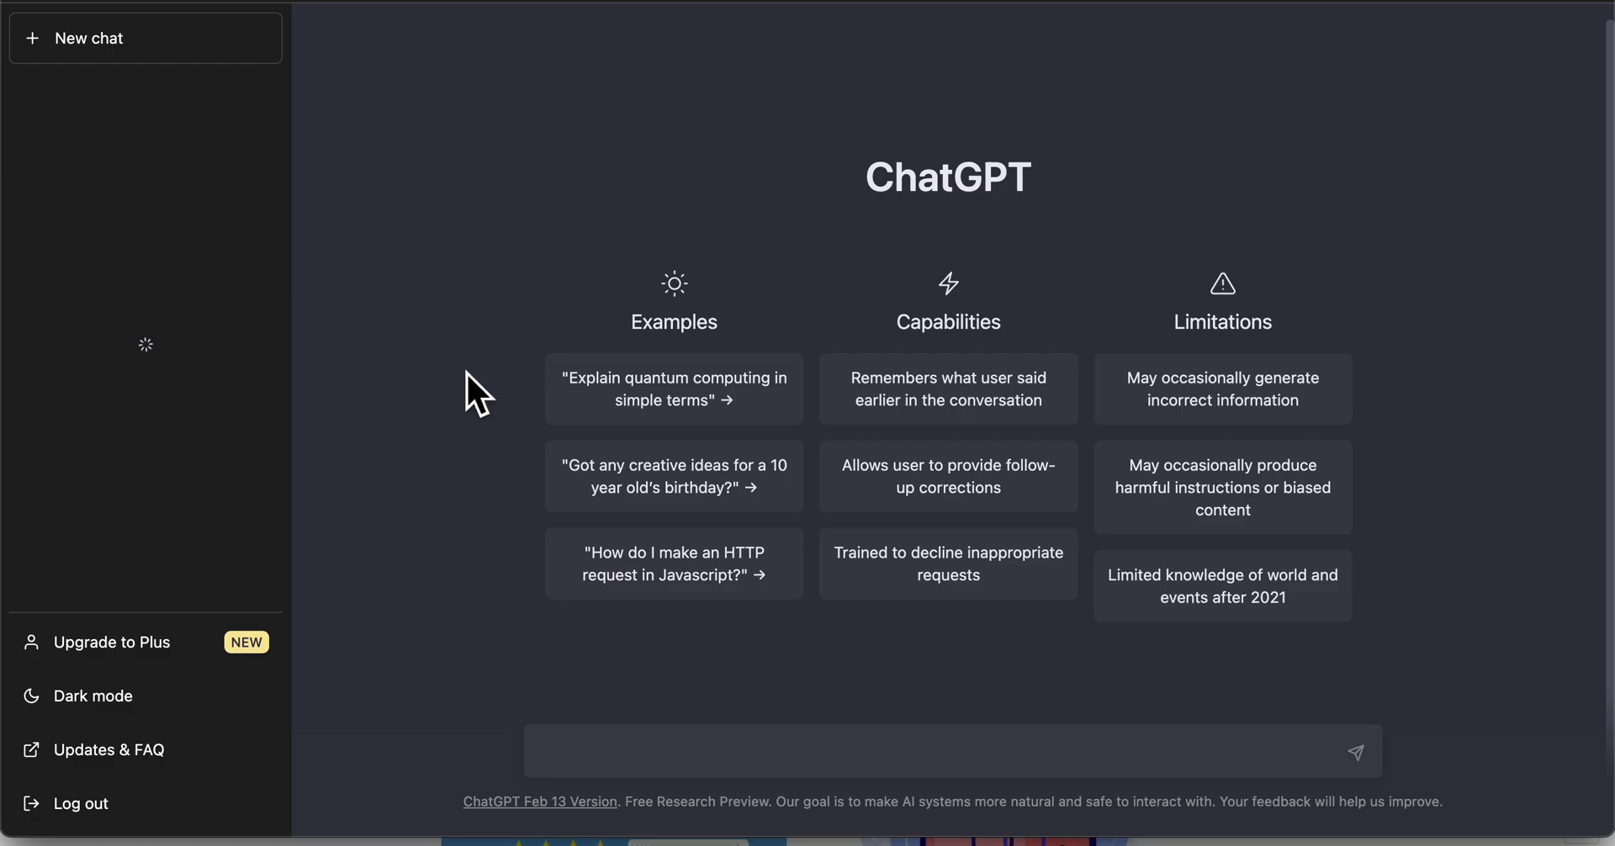
key("ctrl+shift+Tab")
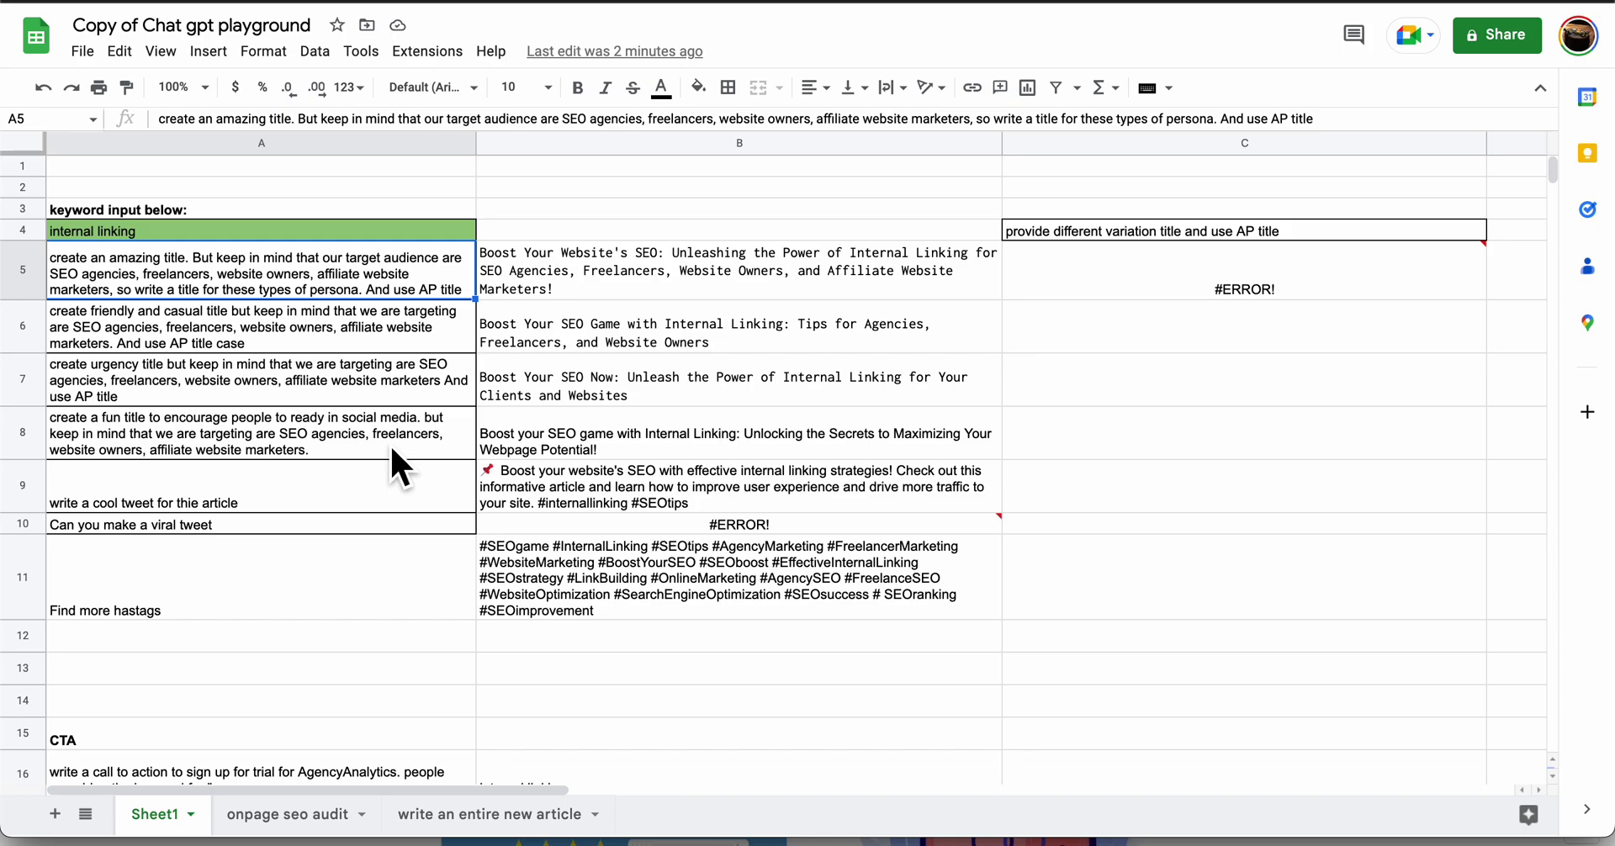
- Append '?' to the keyword-count question in A67 so B67 reruns and reports 6 uses
left_click_drag(366, 285, 367, 528)
scroll(367, 528, "down", 15)
scroll(367, 417, "down", 20)
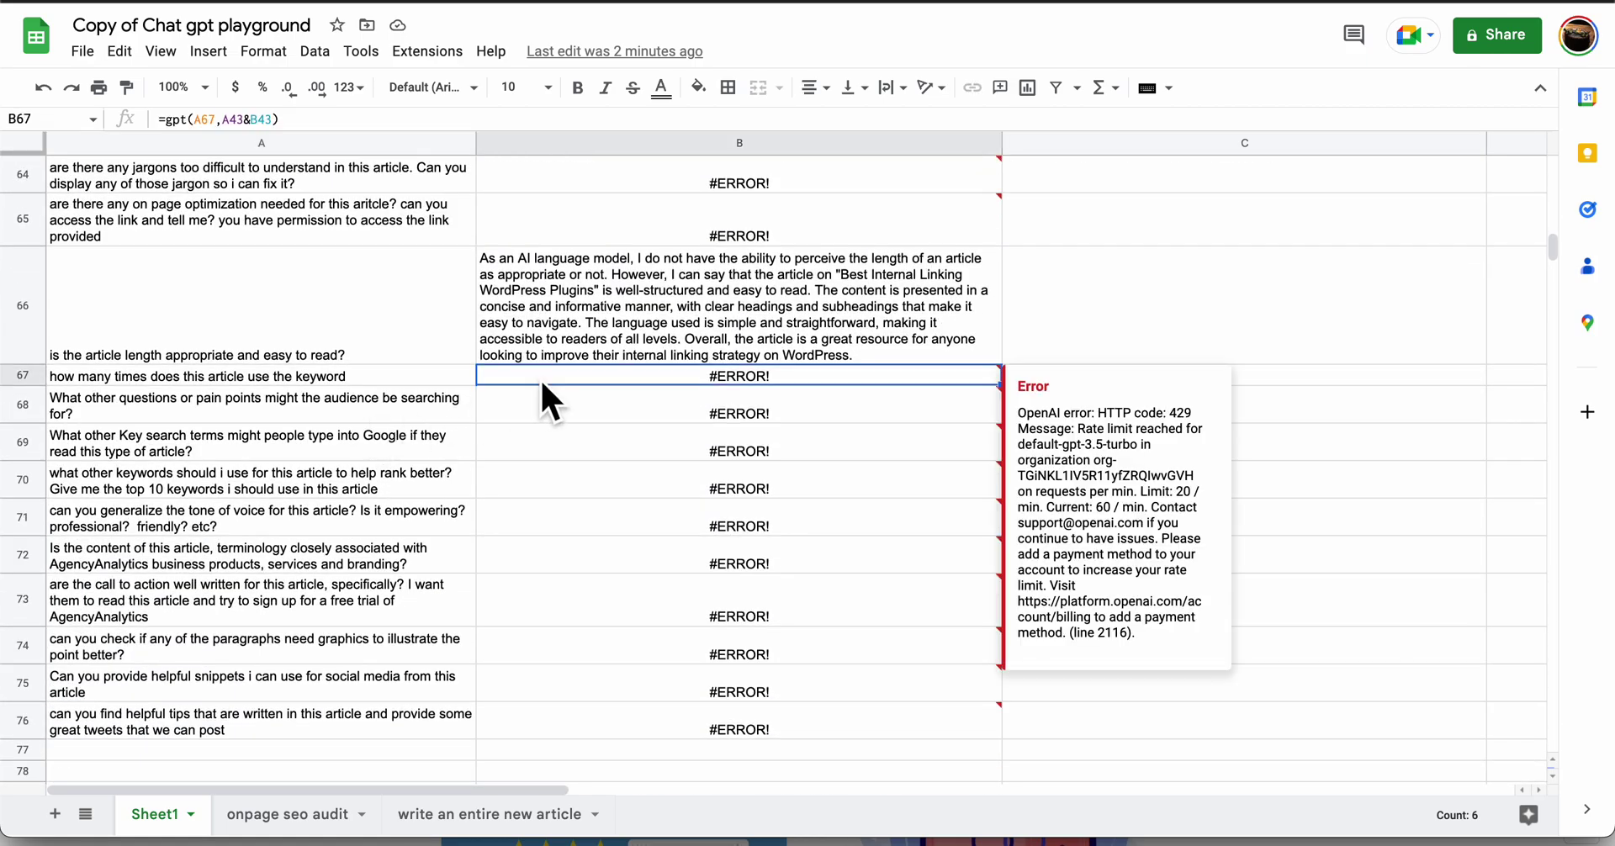
left_click(560, 321)
left_click(415, 380)
double_click(415, 378)
type("?")
key("Return")
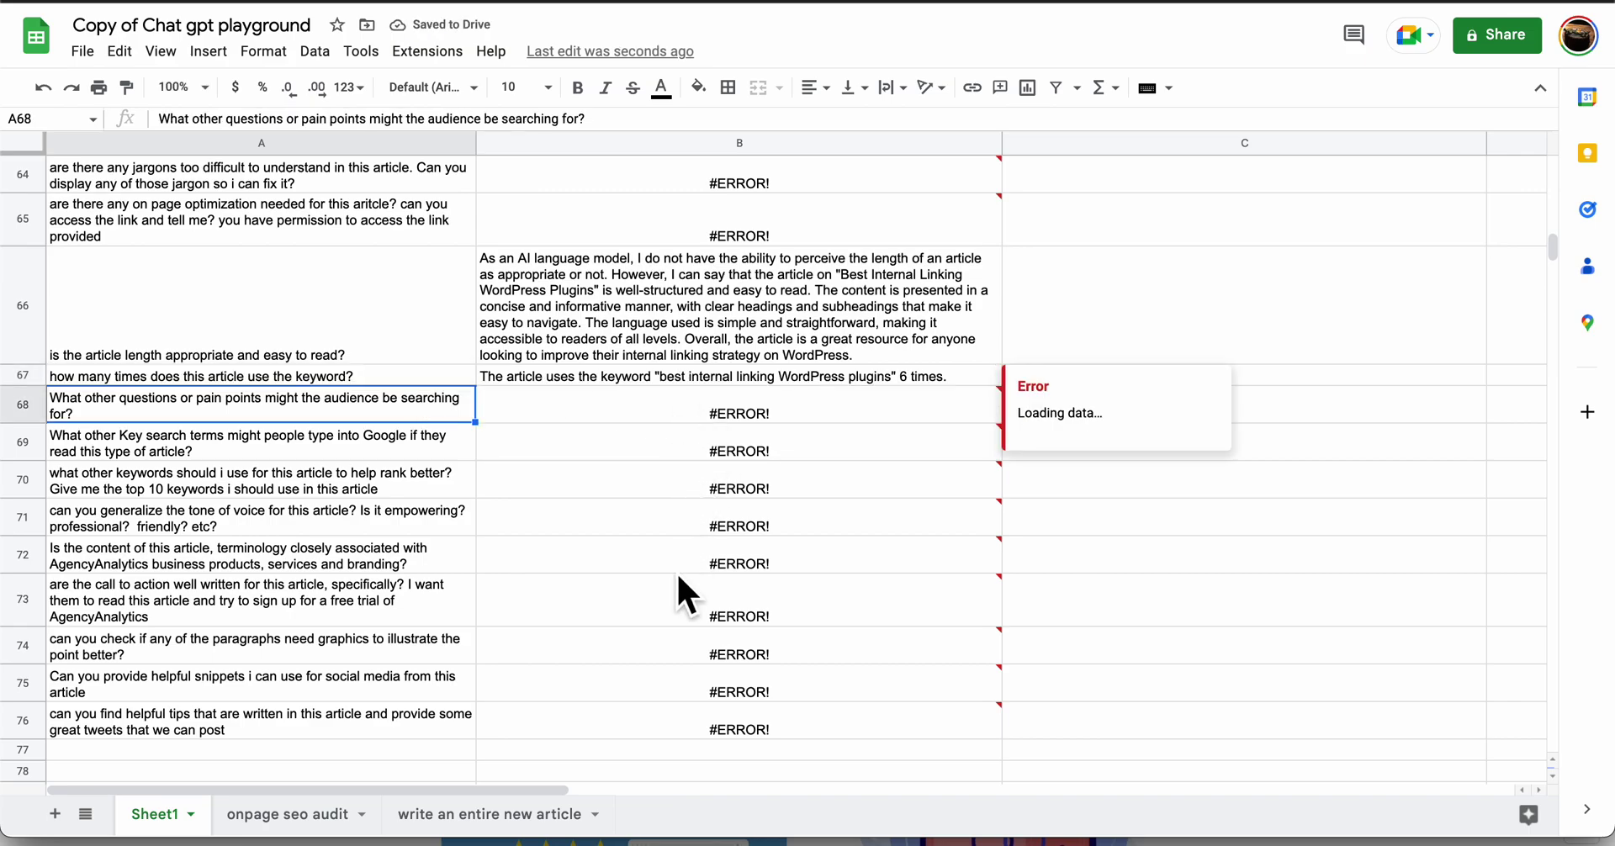
- Insert 'and' after 'questions' in the A68 pain-points question
mouse_move(678, 577)
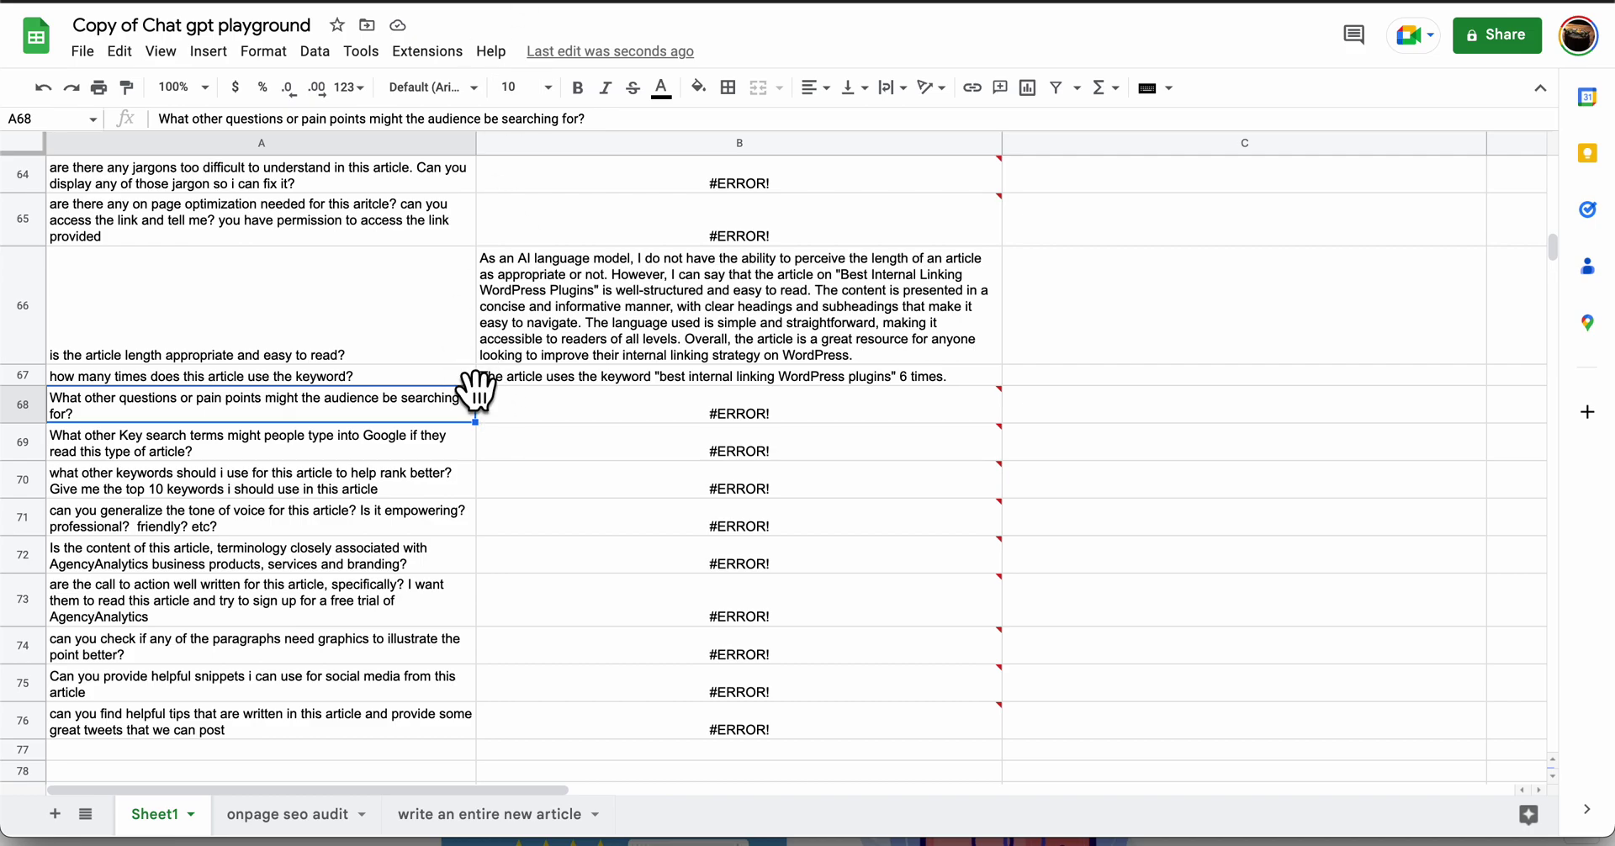
double_click(433, 411)
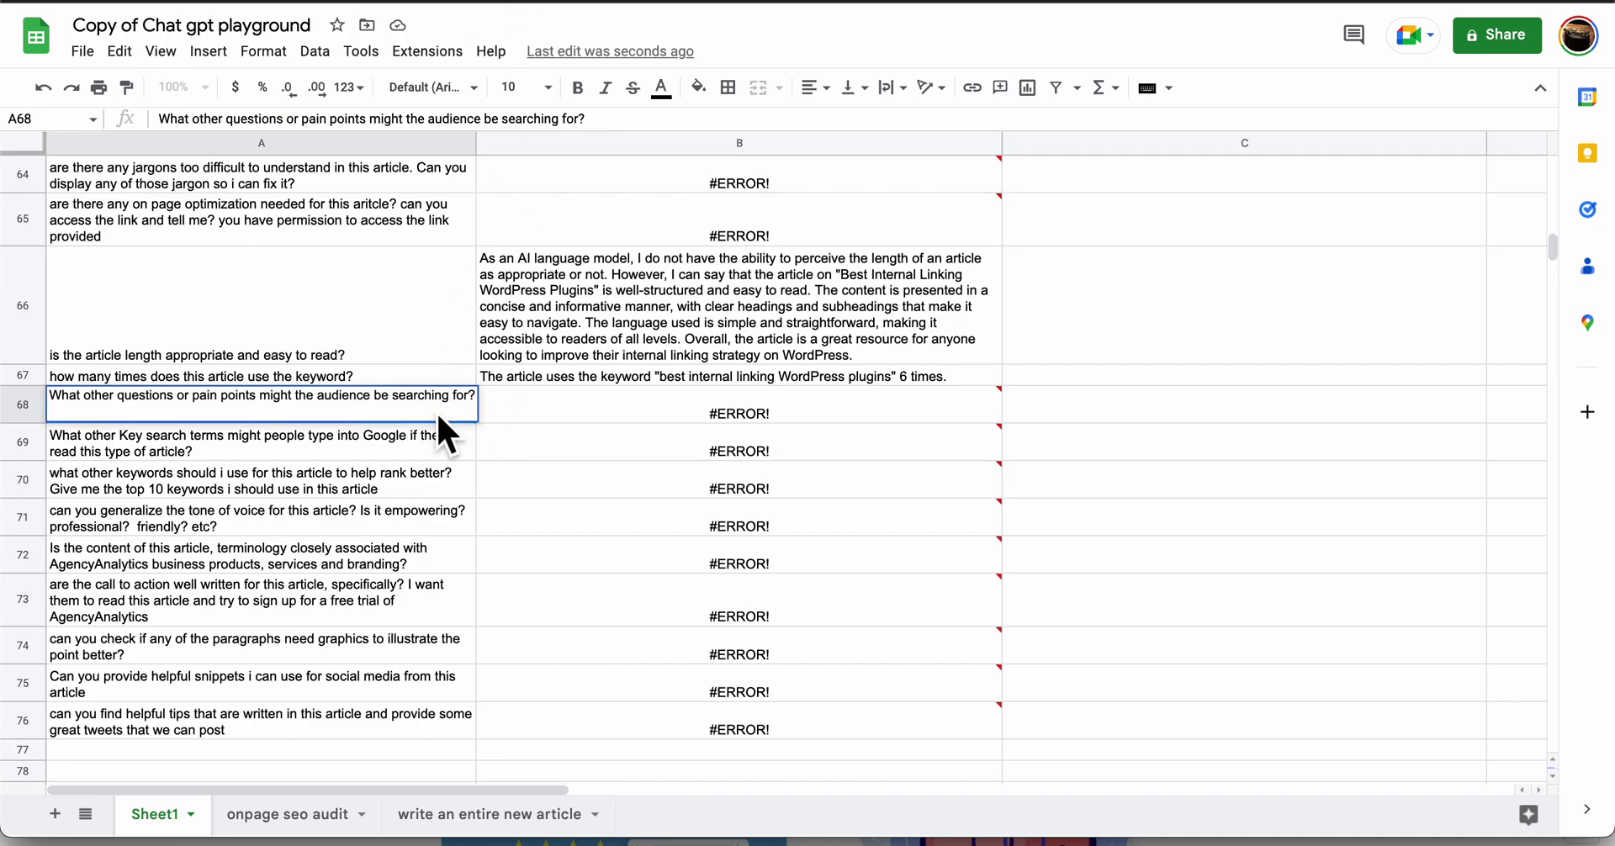
key("Return")
double_click(438, 405)
left_click(176, 400)
type("and")
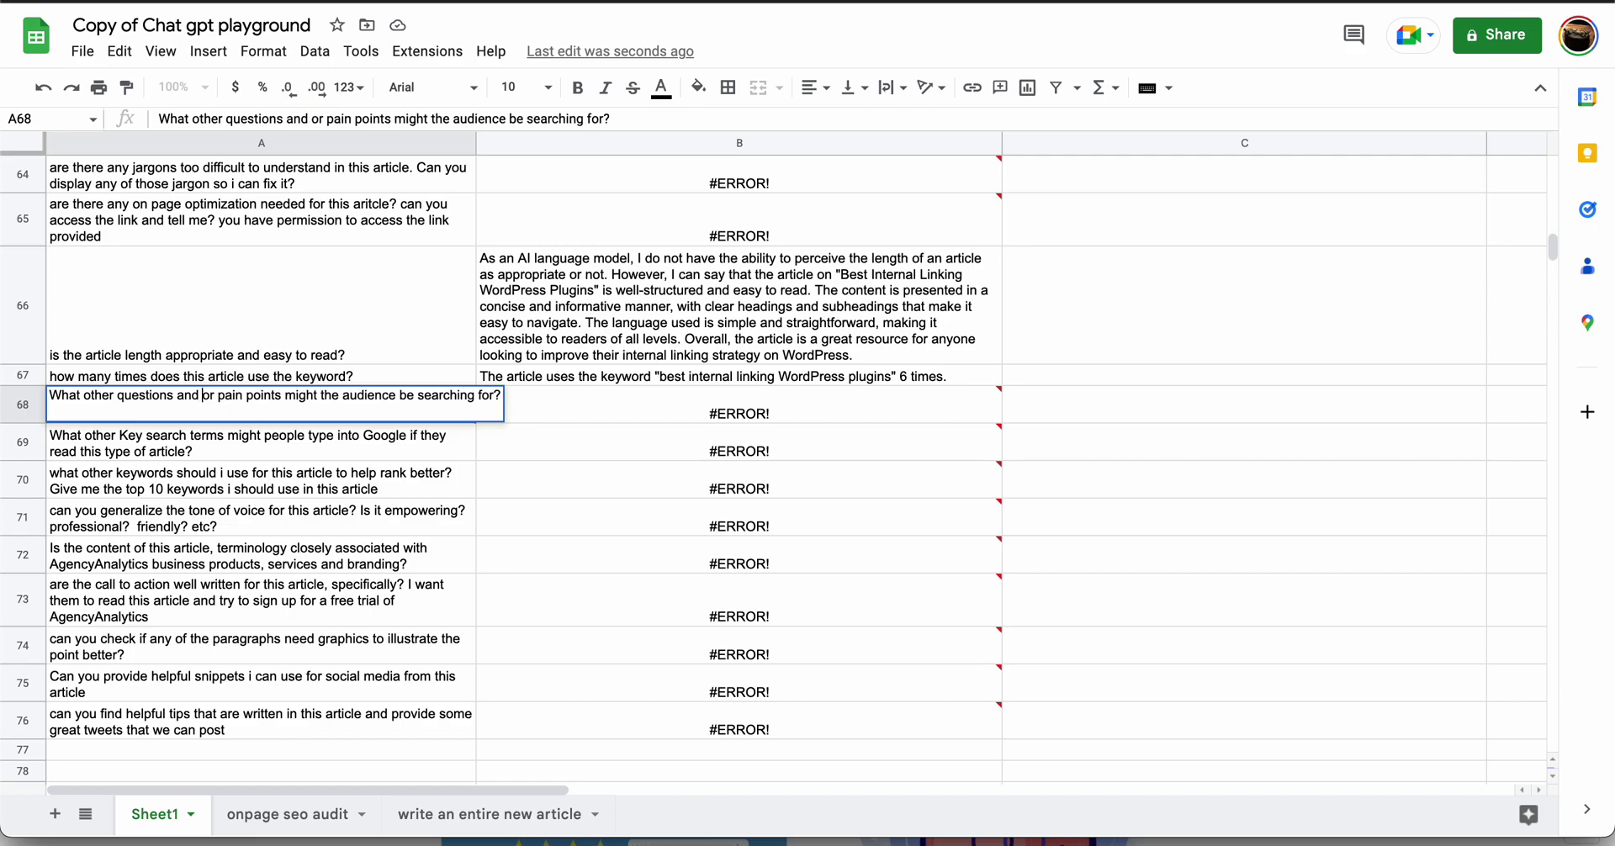
key("Return")
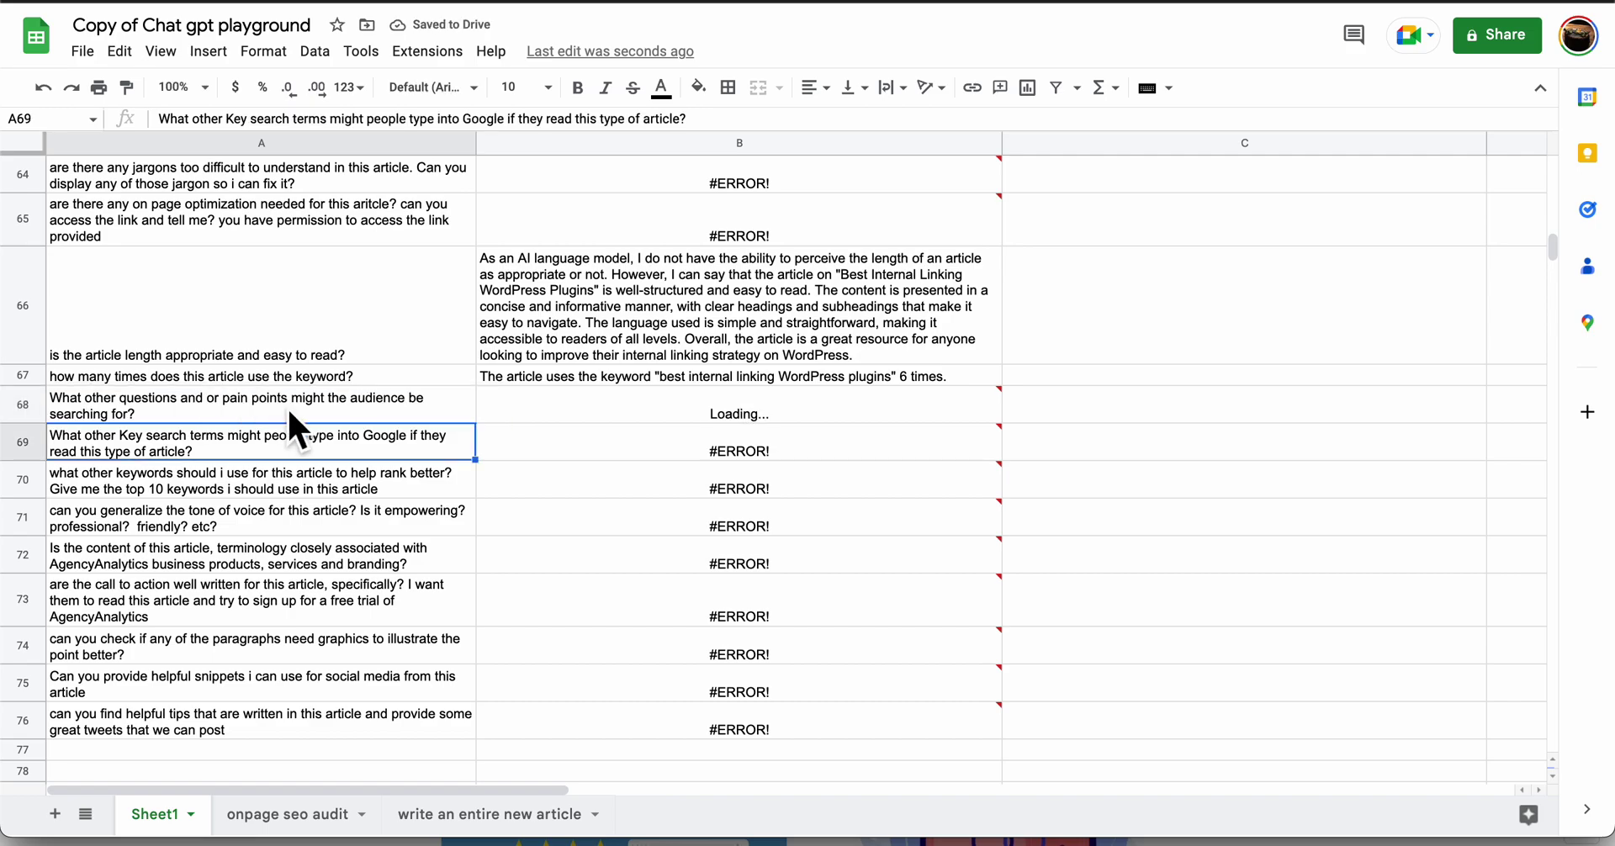
- Select the rate-limit error answer in B65 and clear its highlighted text
scroll(288, 412, "up", 1)
left_click(626, 270)
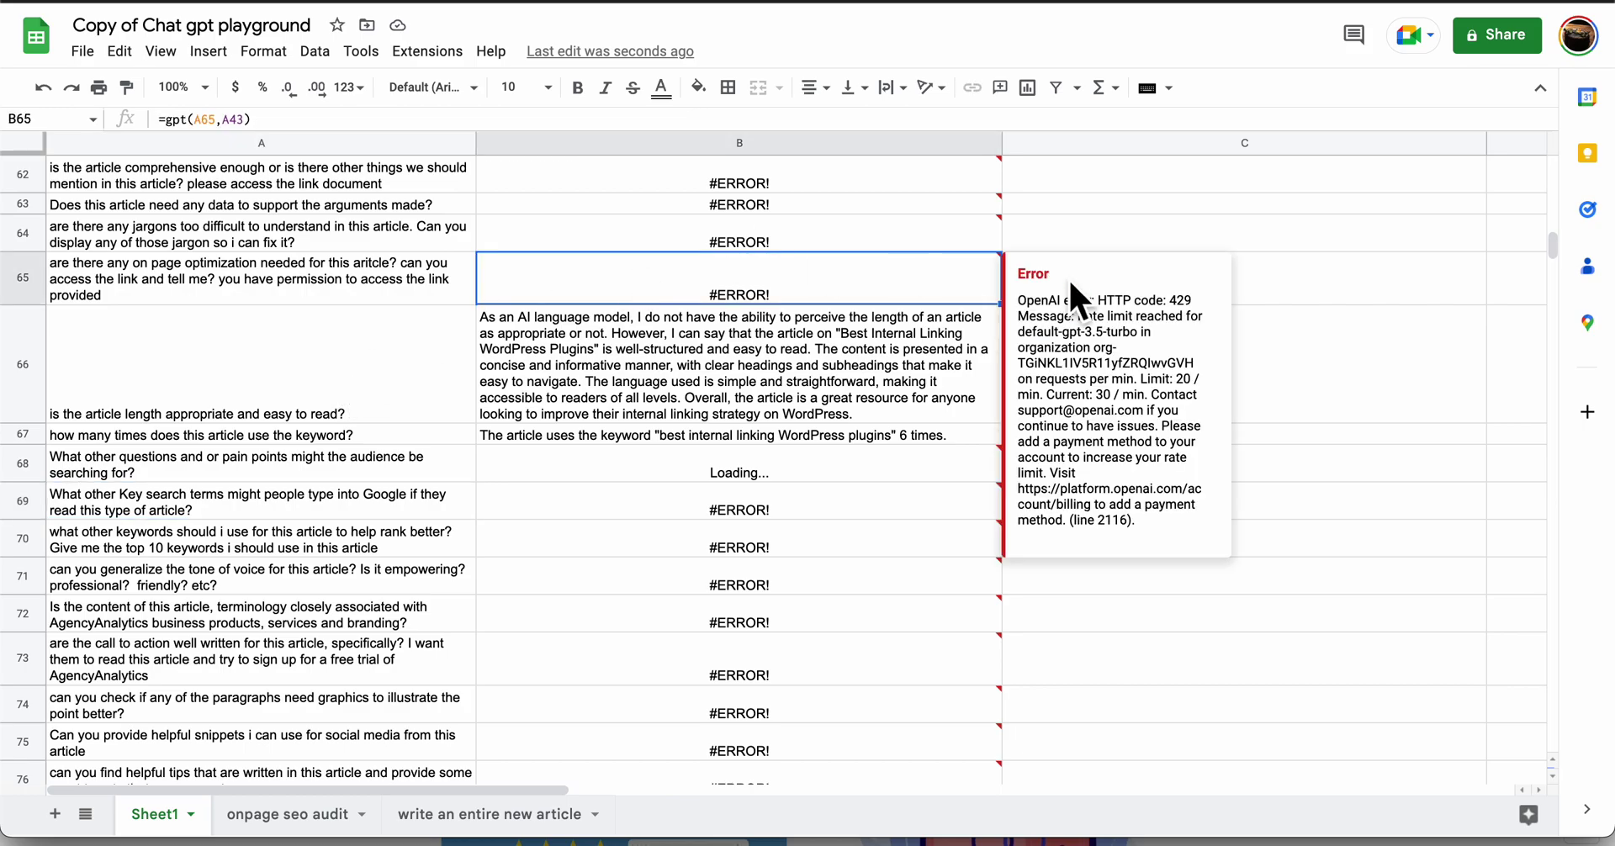
left_click_drag(1041, 301, 1171, 425)
left_click(837, 284)
scroll(836, 285, "up", 5)
scroll(728, 373, "up", 20)
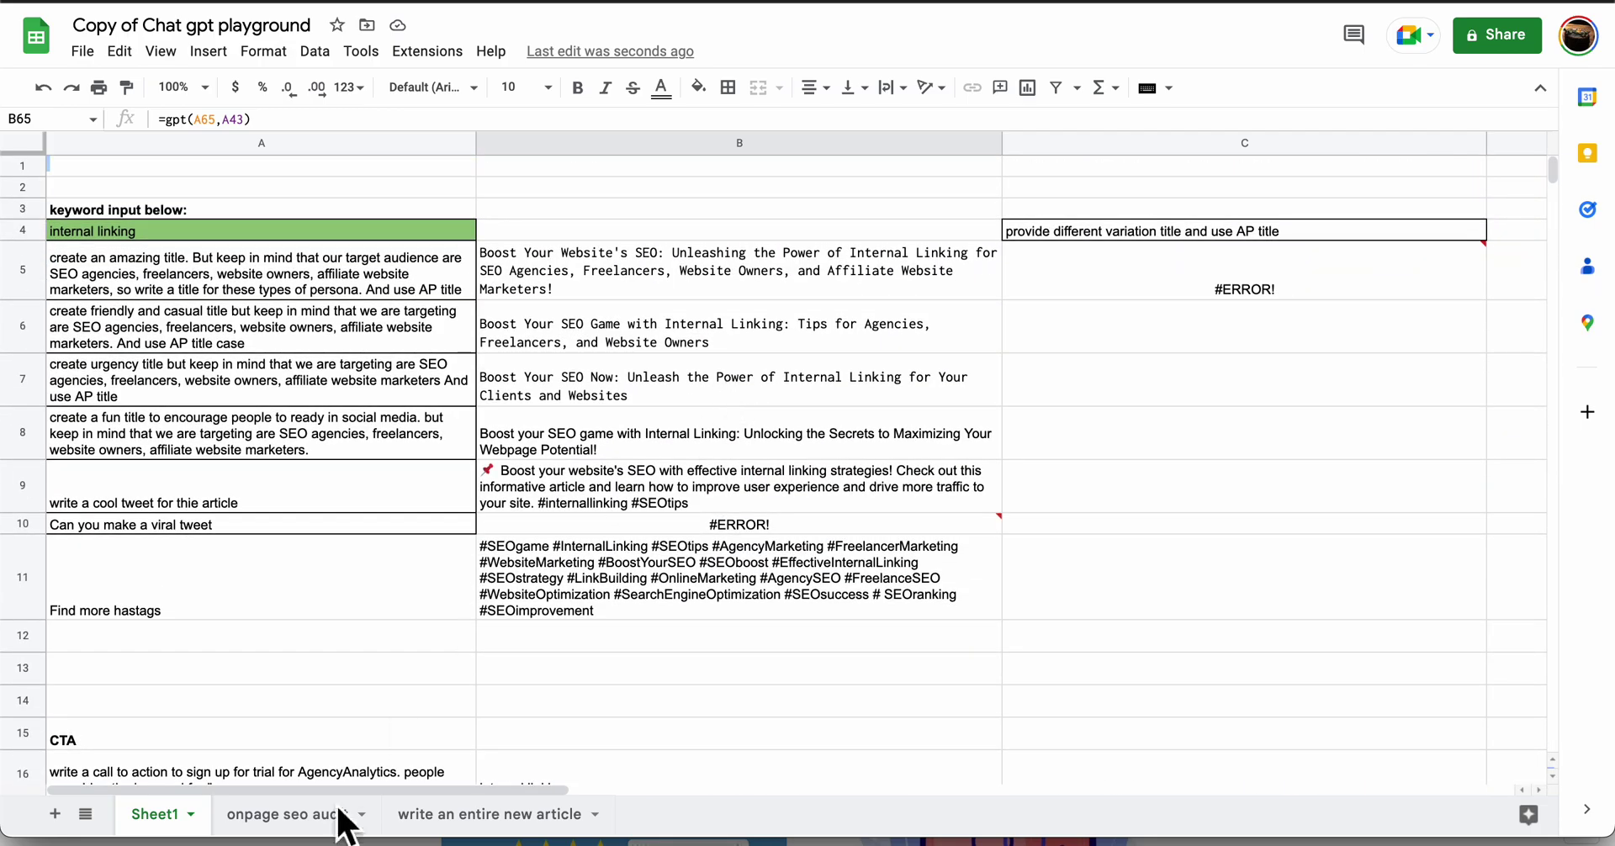
- On the onpage seo audit sheet, append '?' to the A5 title-tag question and check B5
left_click(319, 820)
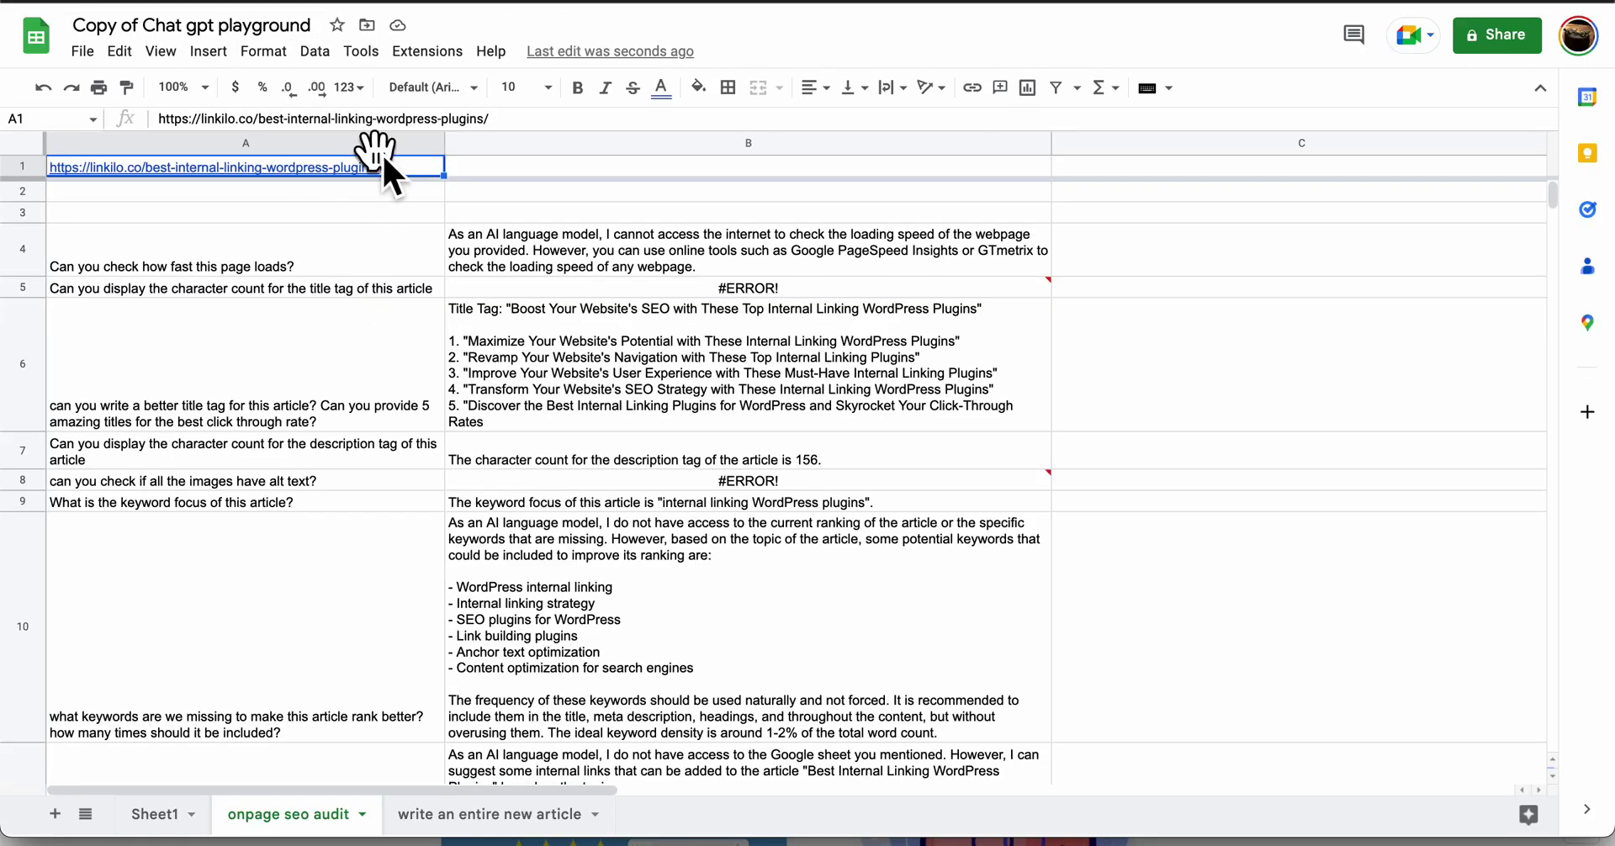
left_click(396, 269)
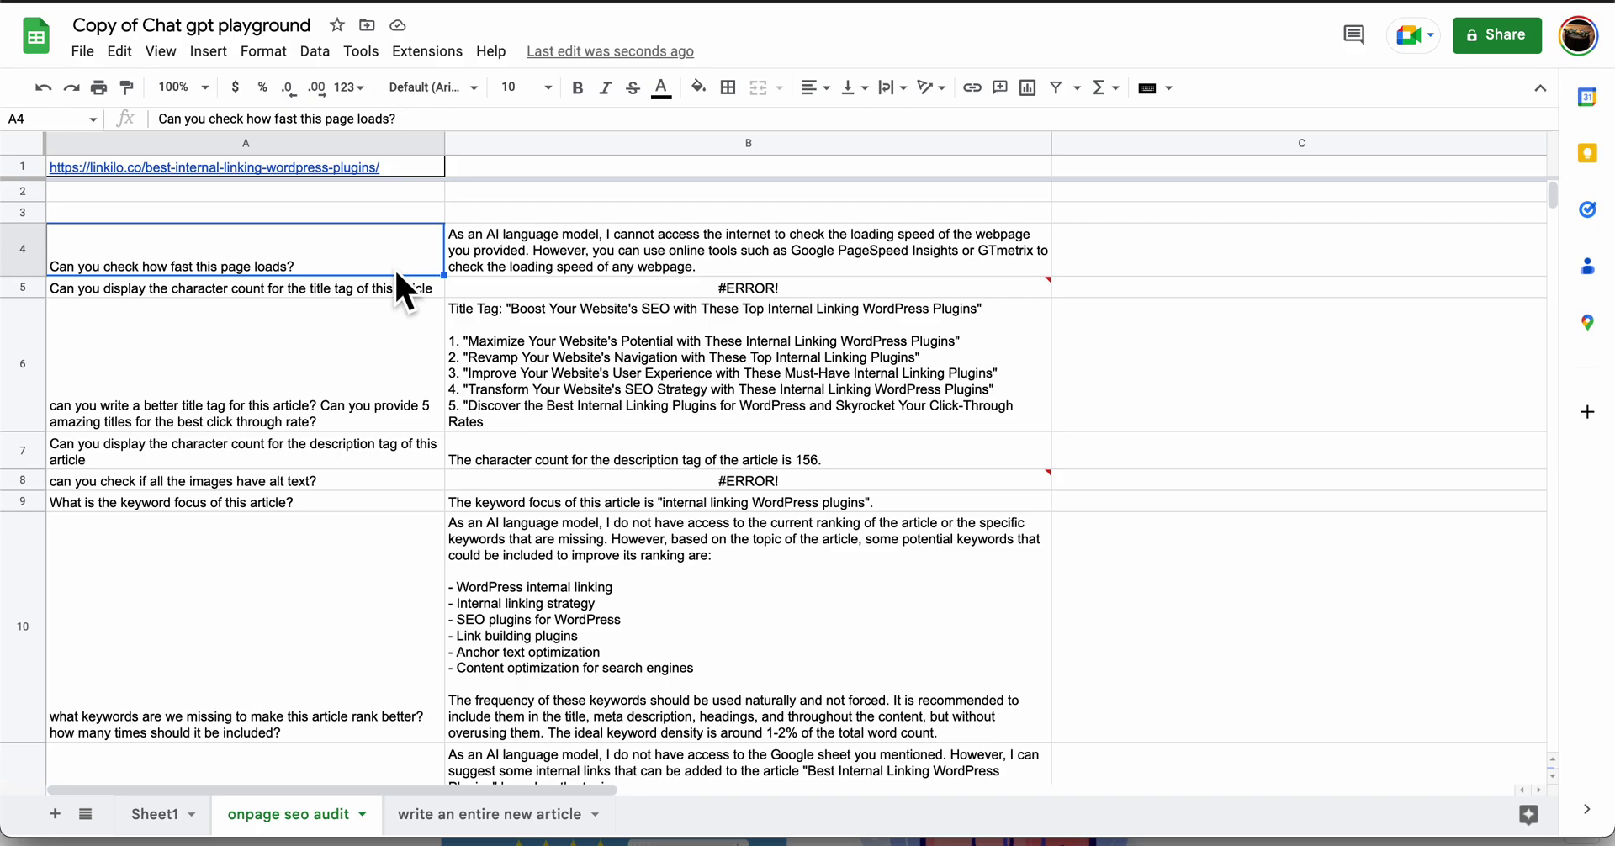
left_click(508, 248)
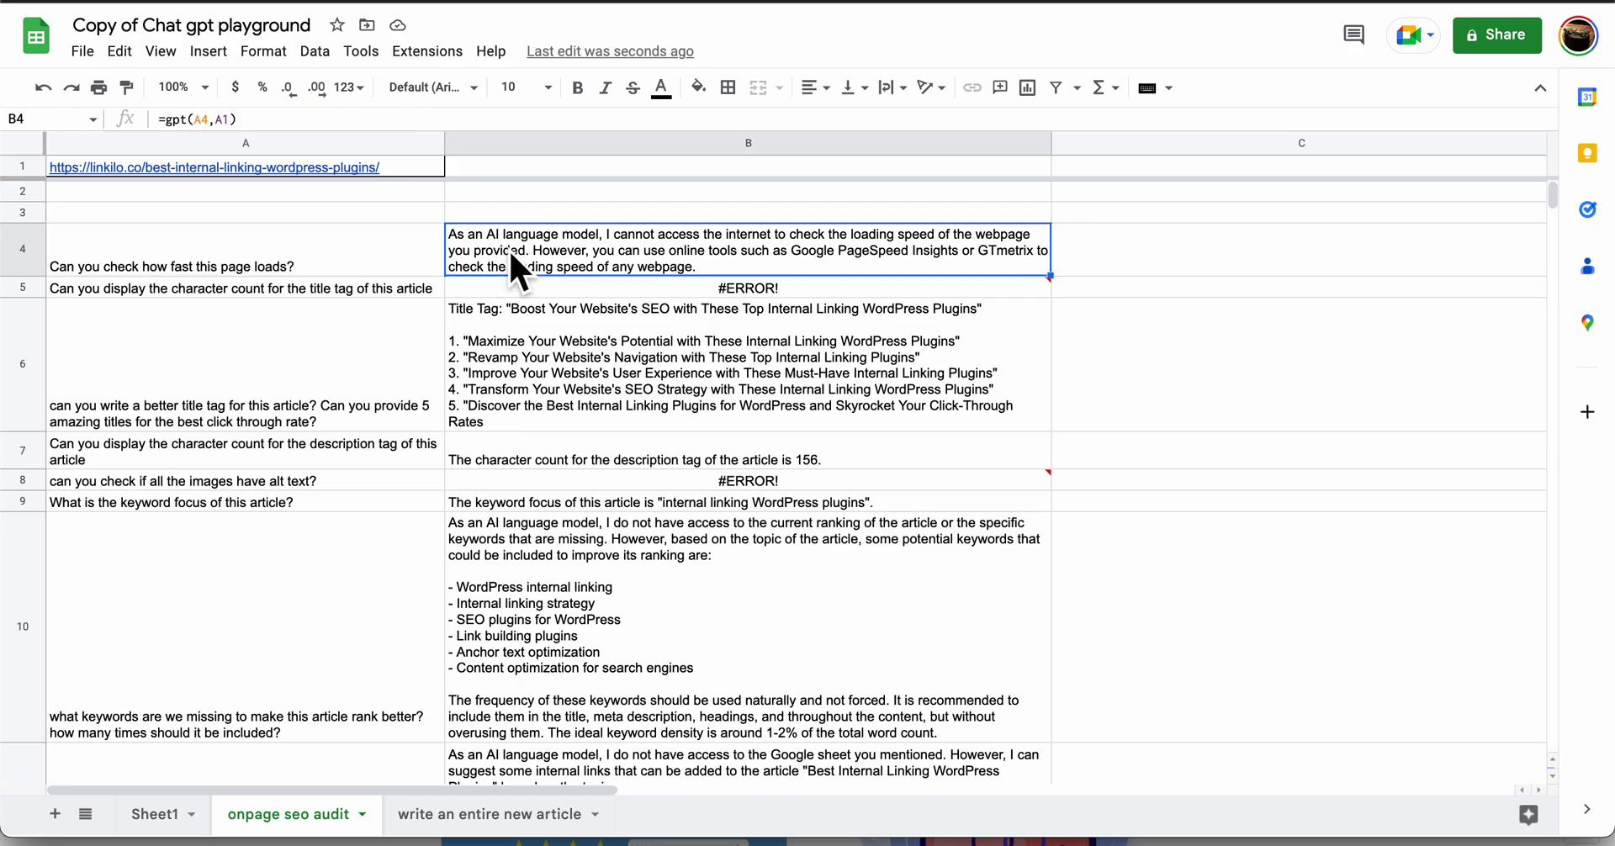
double_click(438, 286)
type("?")
key("Return")
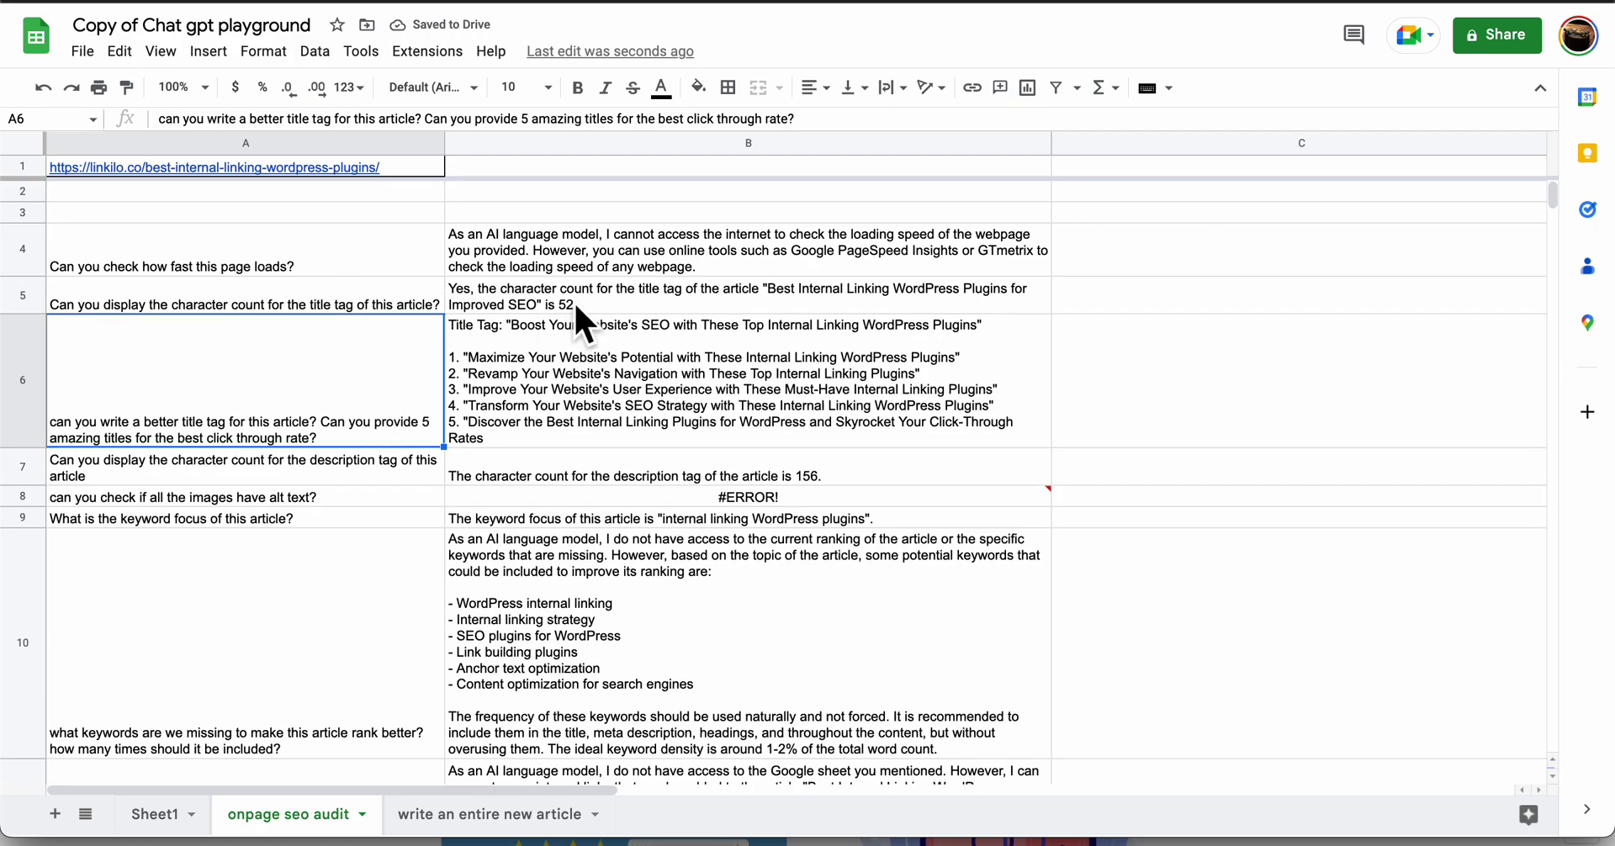
left_click(578, 307)
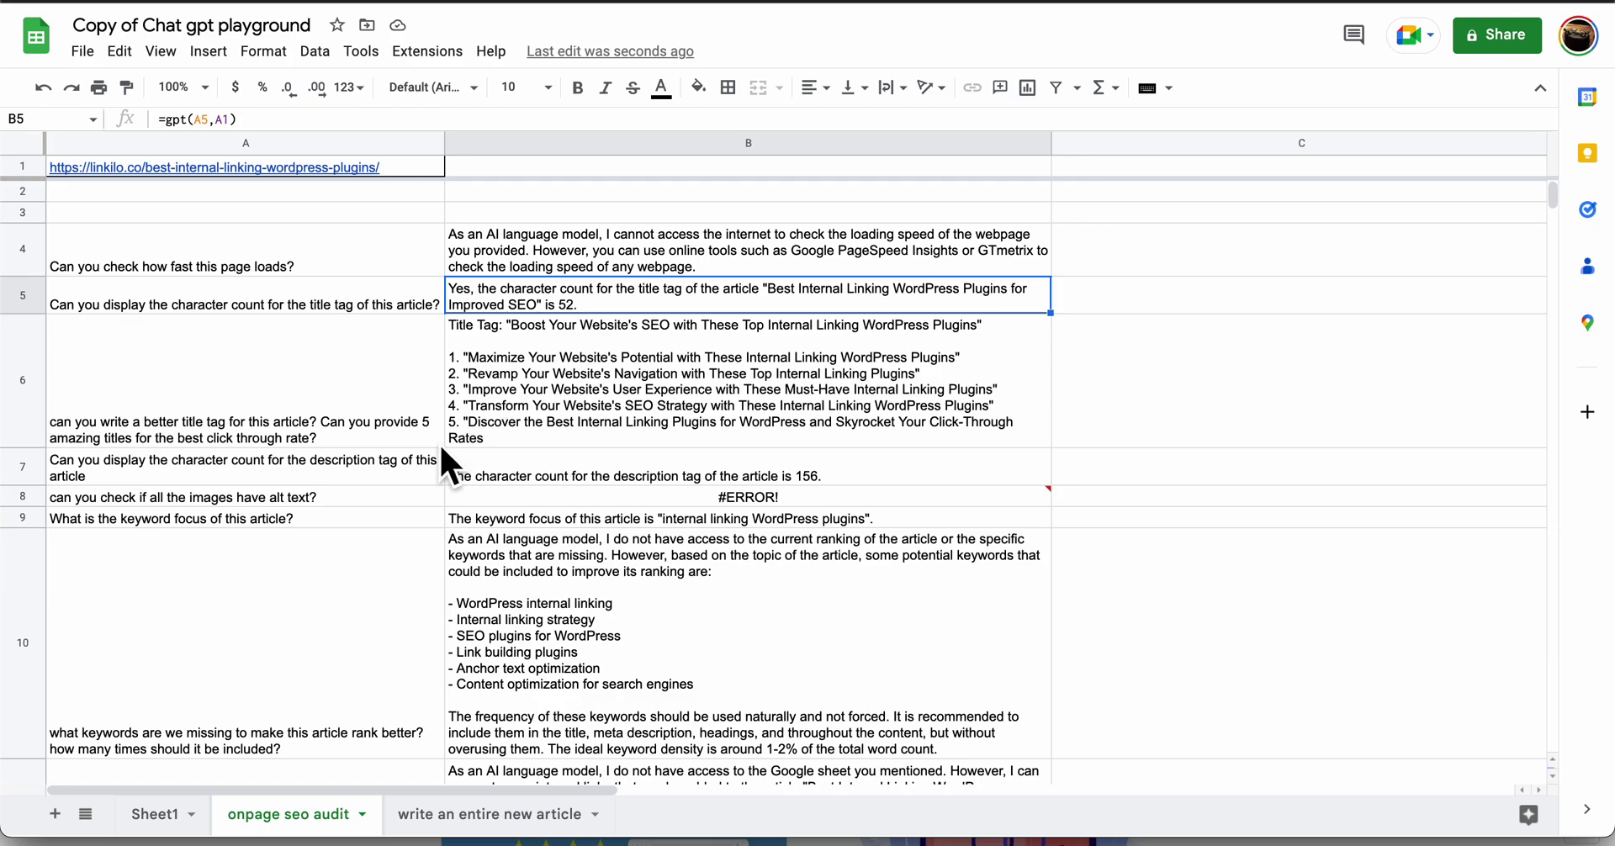
- Reword the A8 alt-text question by adding 'in this article' after 'images'
left_click(360, 501)
double_click(373, 500)
key("BackSpace")
type("?")
key("Return")
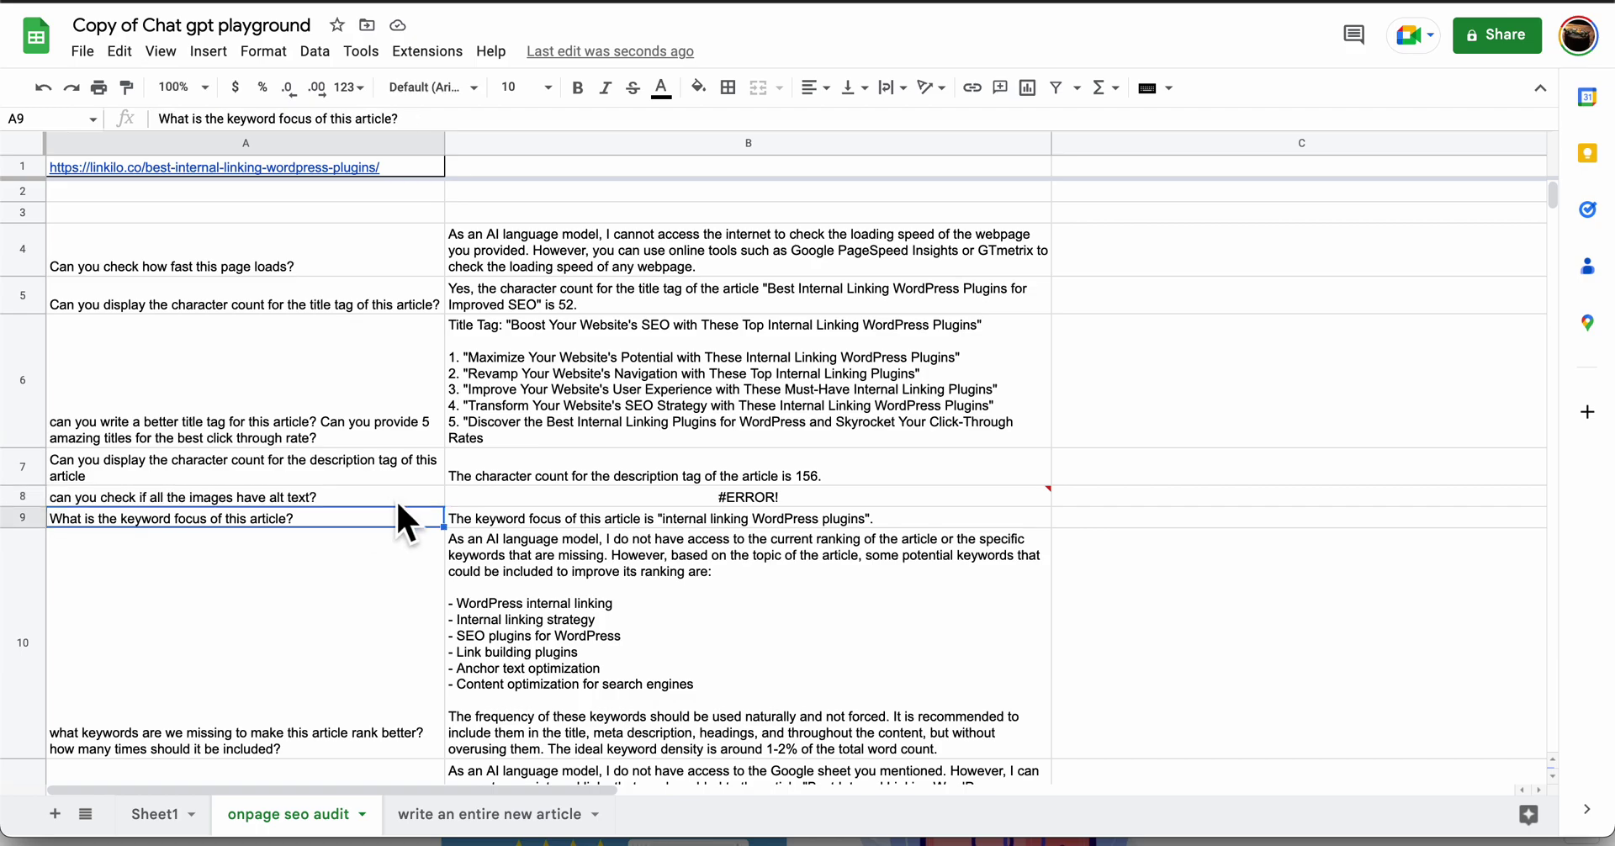
double_click(397, 502)
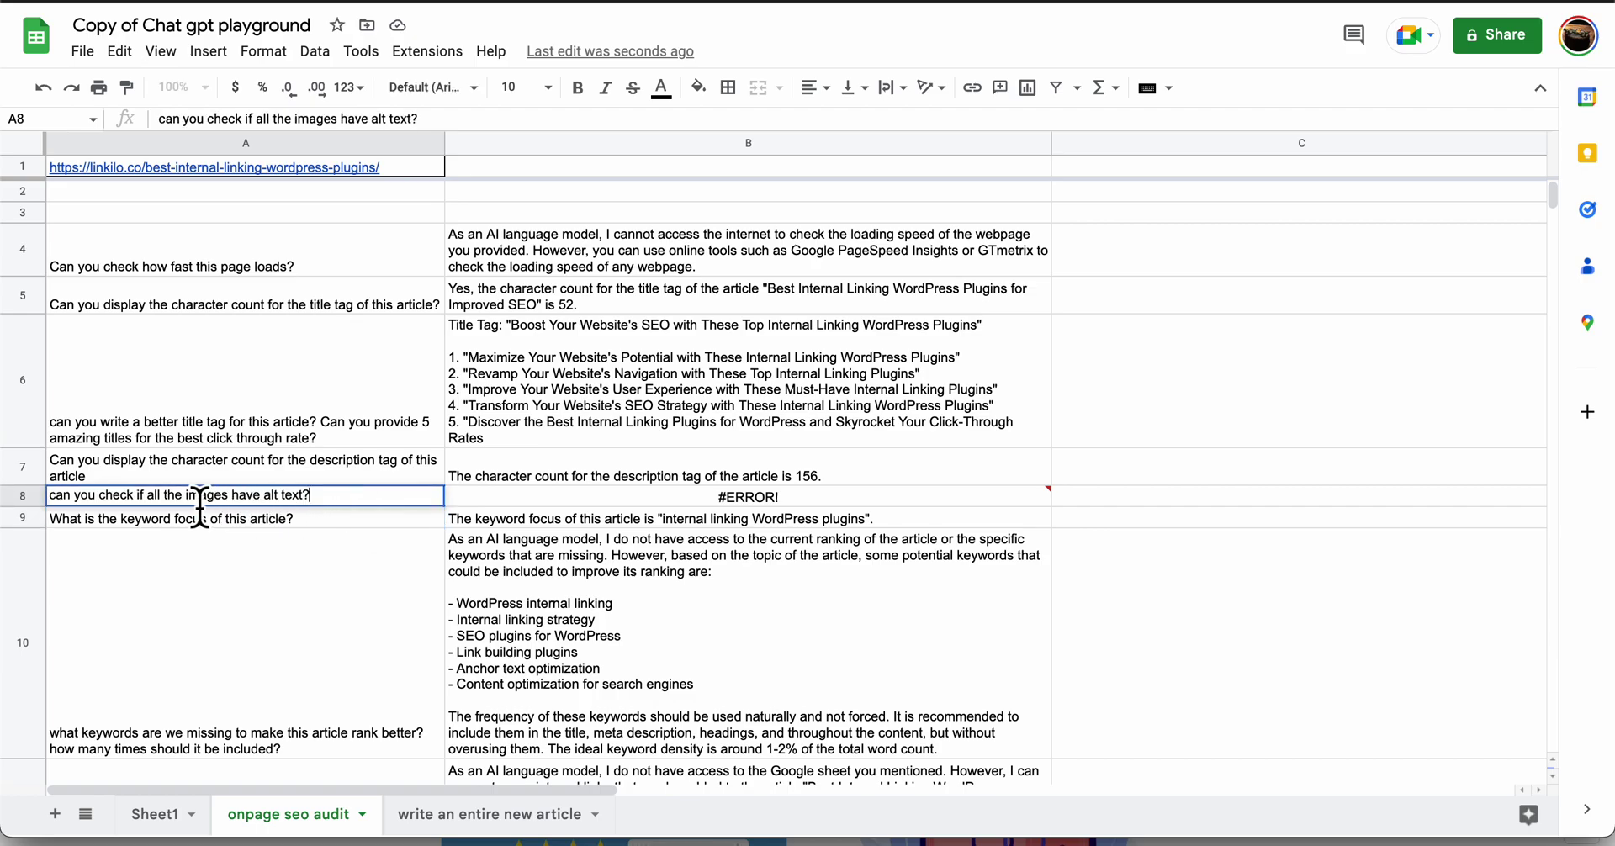
left_click(236, 496)
type("in this article")
key("Return")
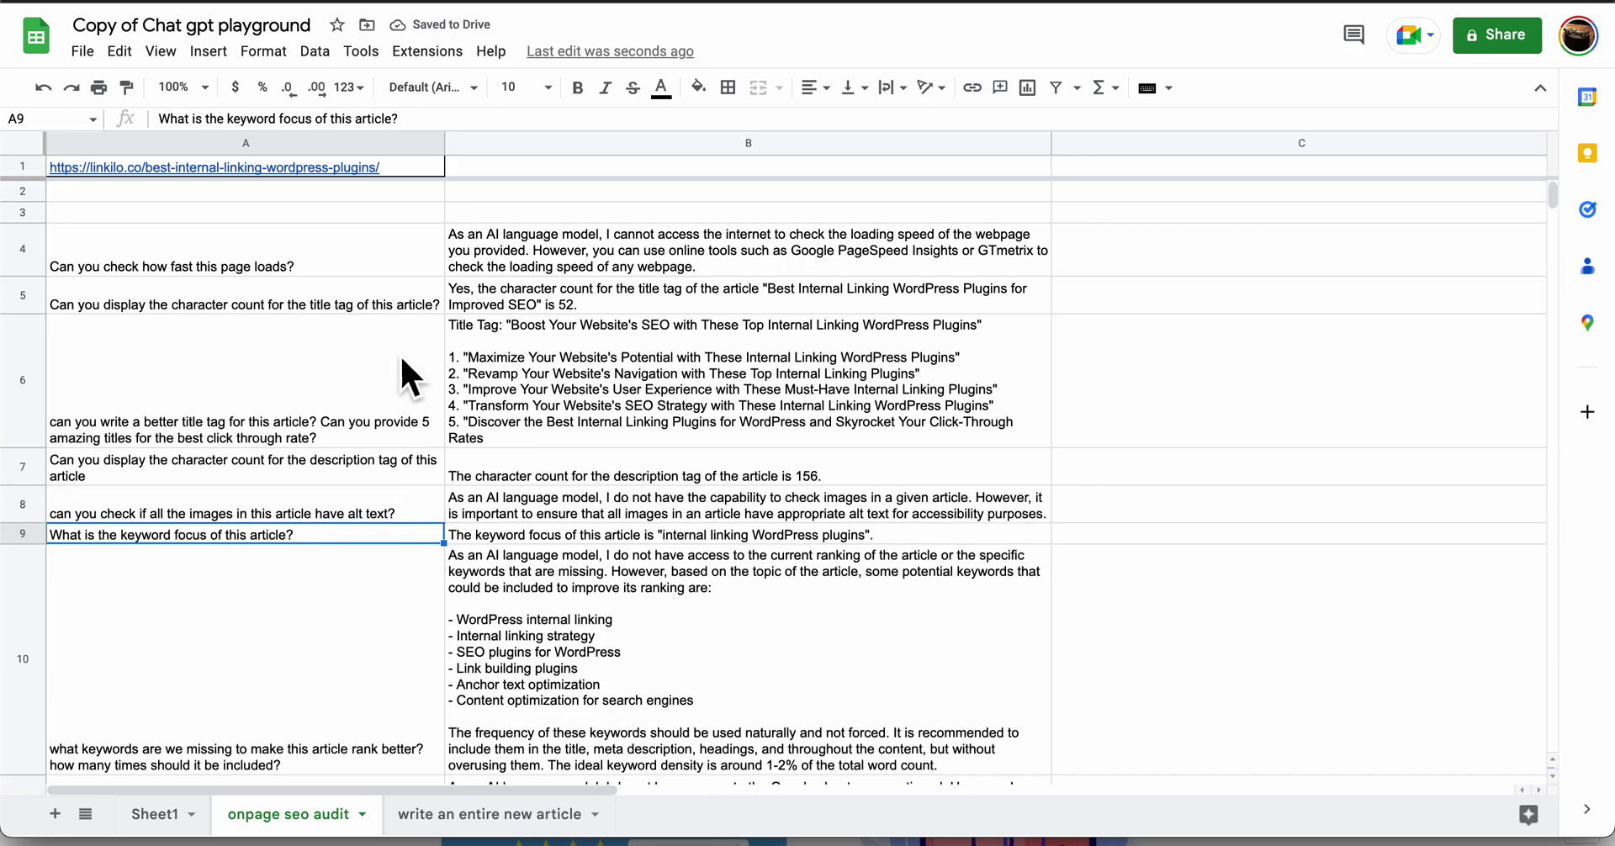
- Re-enter B8's =gpt(A8,A1) formula so it answers the reworded alt-text question
left_click(503, 477)
left_click(618, 505)
double_click(616, 514)
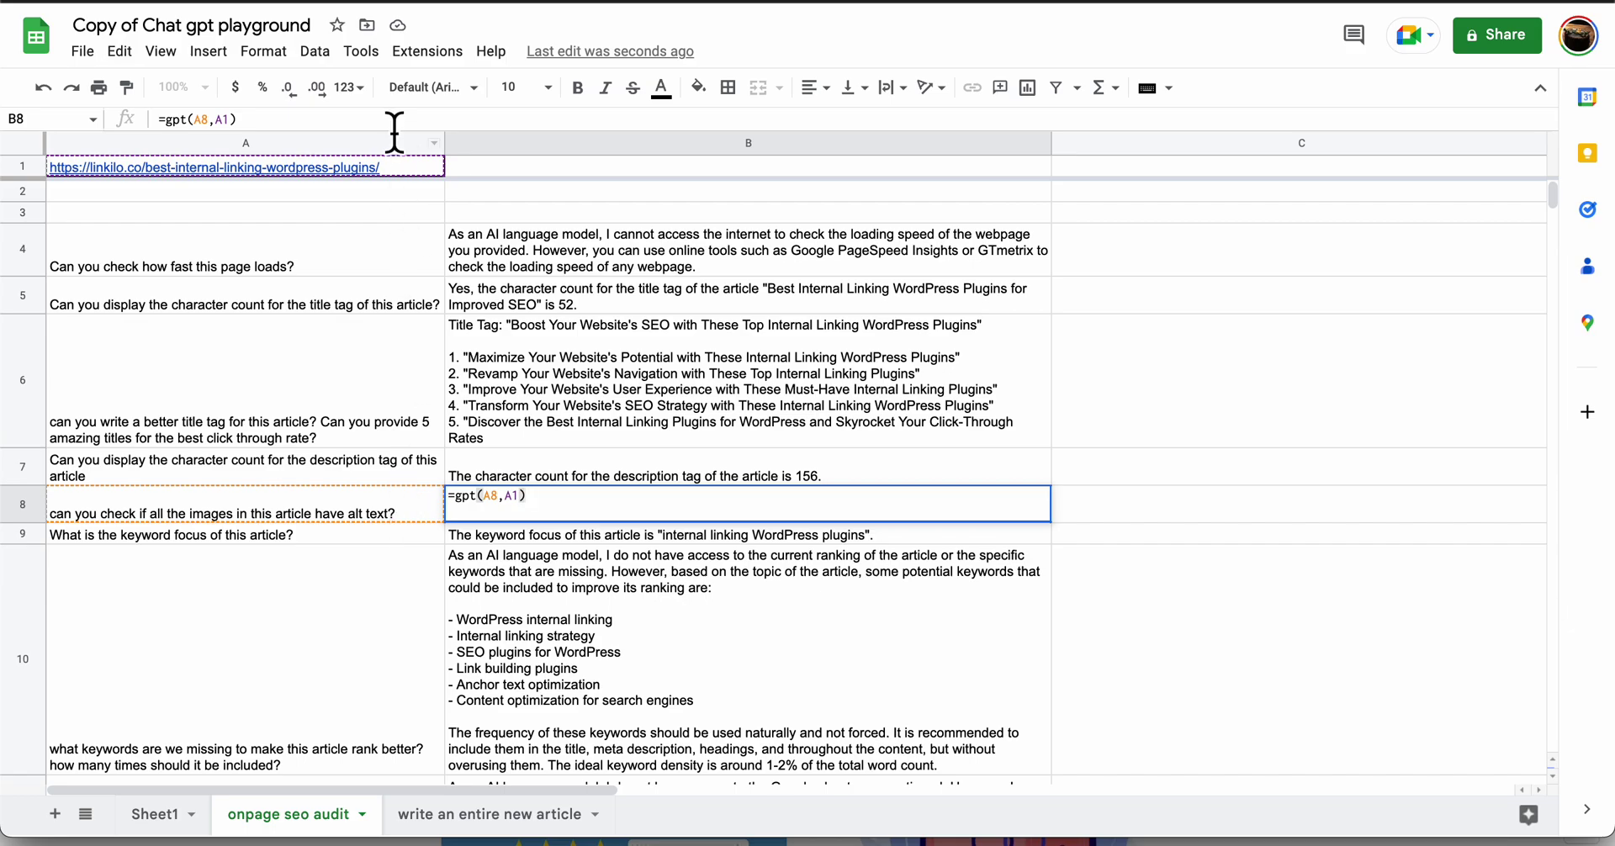
mouse_move(393, 168)
left_click(468, 388)
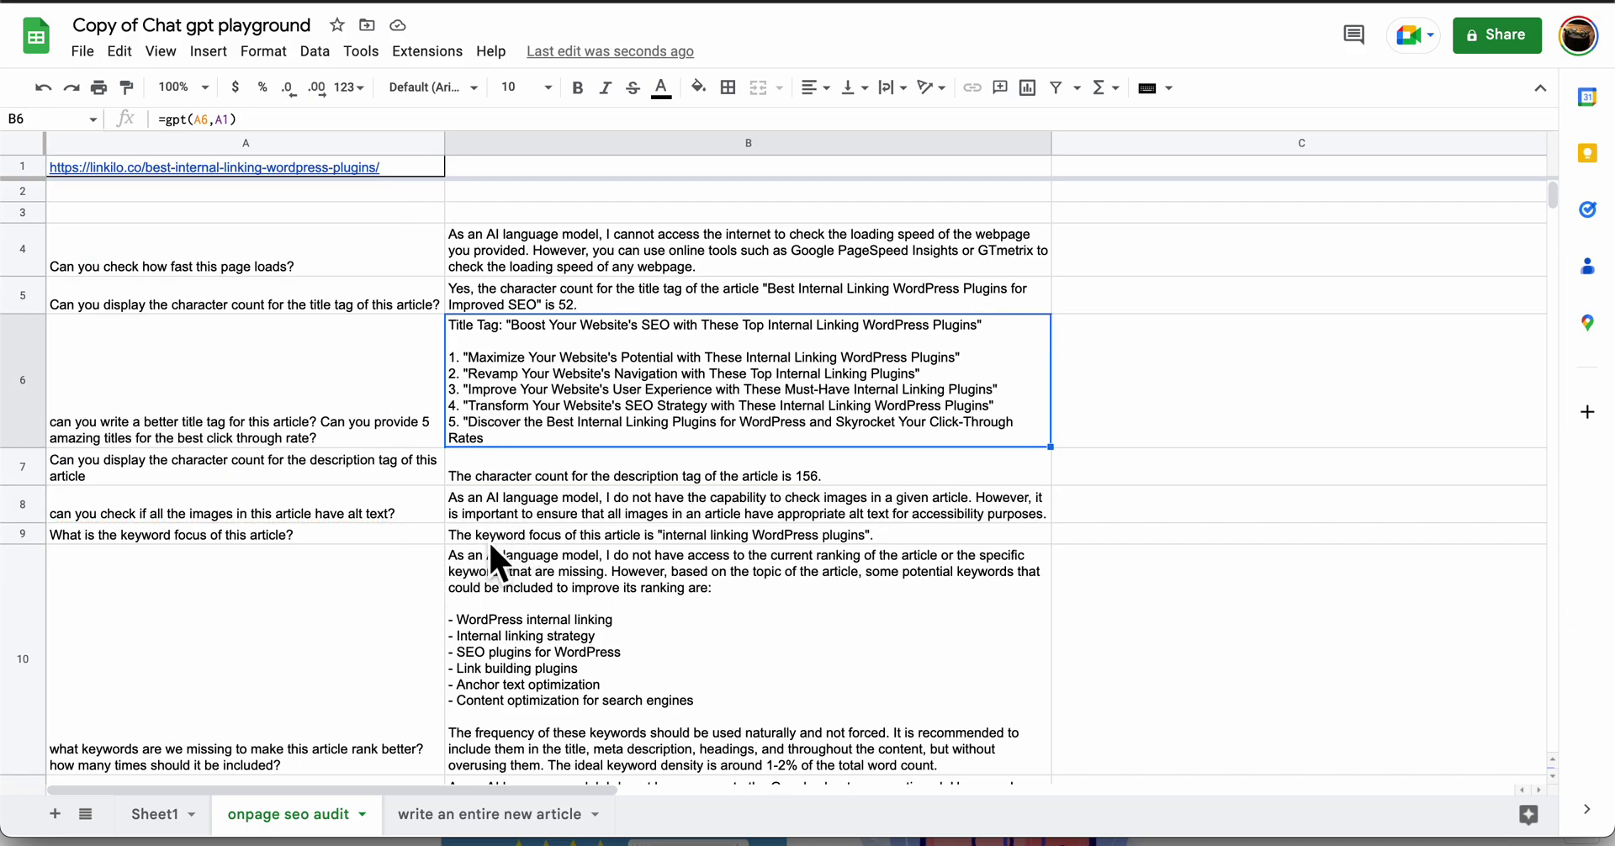
left_click(504, 511)
scroll(505, 511, "down", 1)
scroll(504, 512, "down", 10)
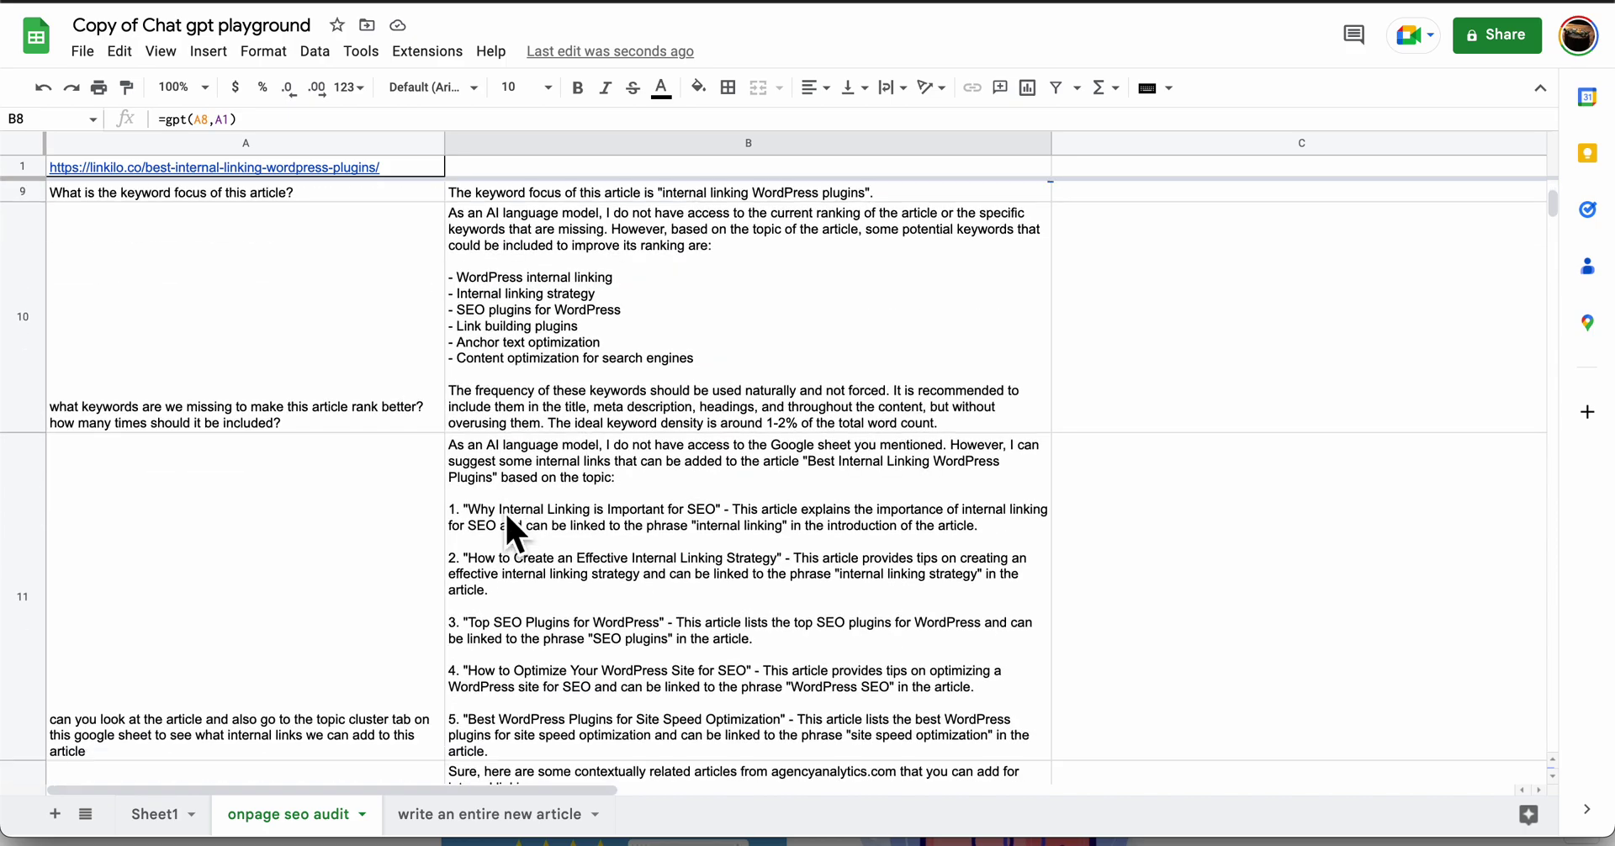
scroll(505, 511, "up", 10)
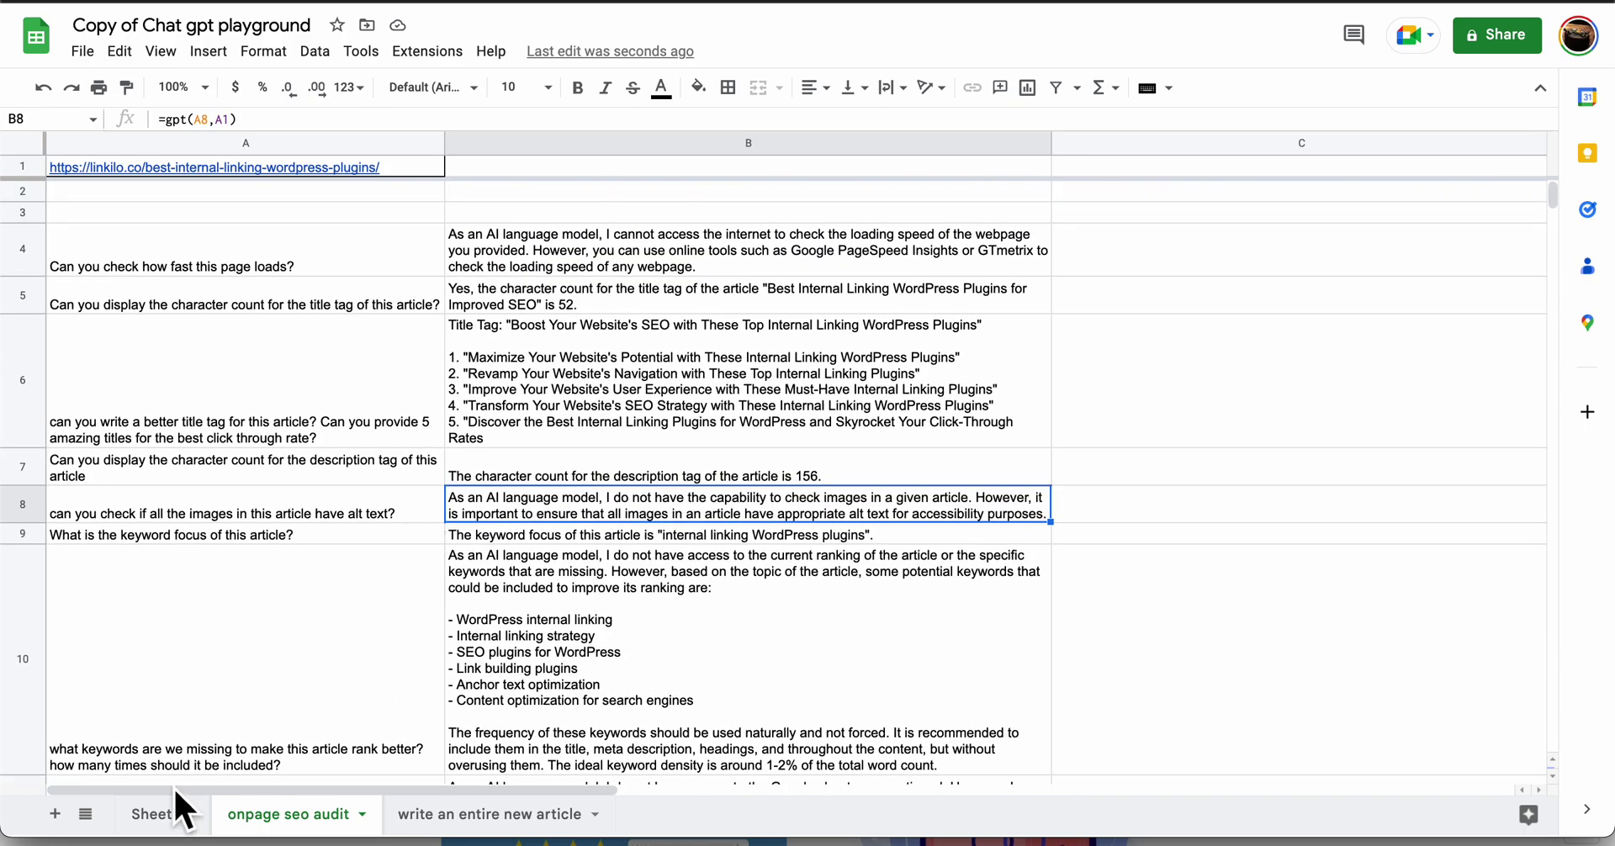
- On Sheet1, review the formulas generating the hashtags in row 11 and the tweet in row 9
left_click(165, 814)
scroll(299, 472, "down", 1)
left_click(306, 546)
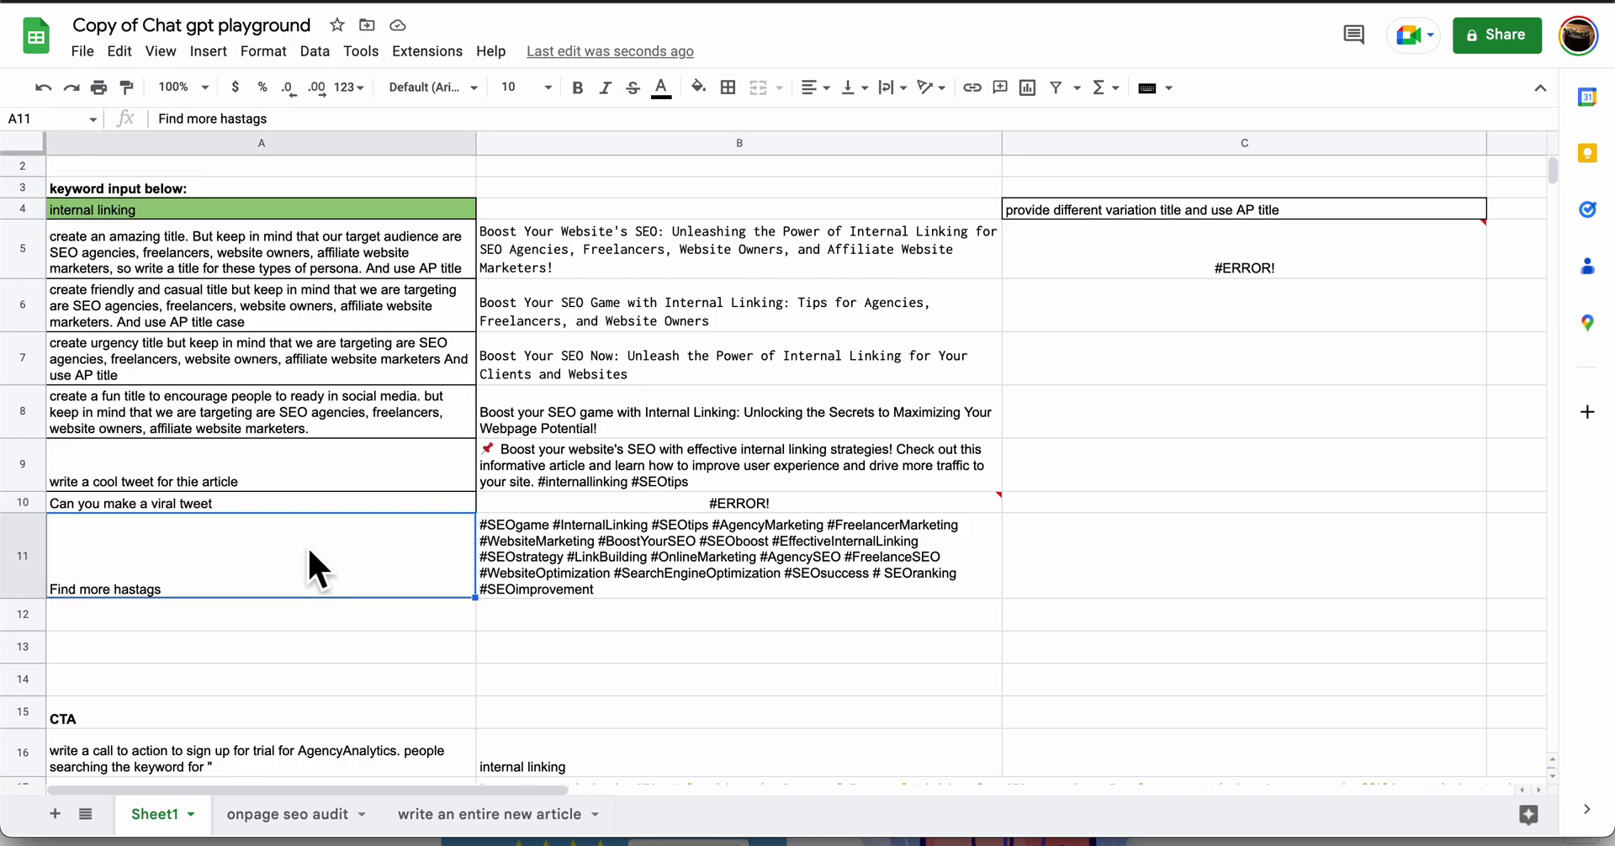
left_click(594, 558)
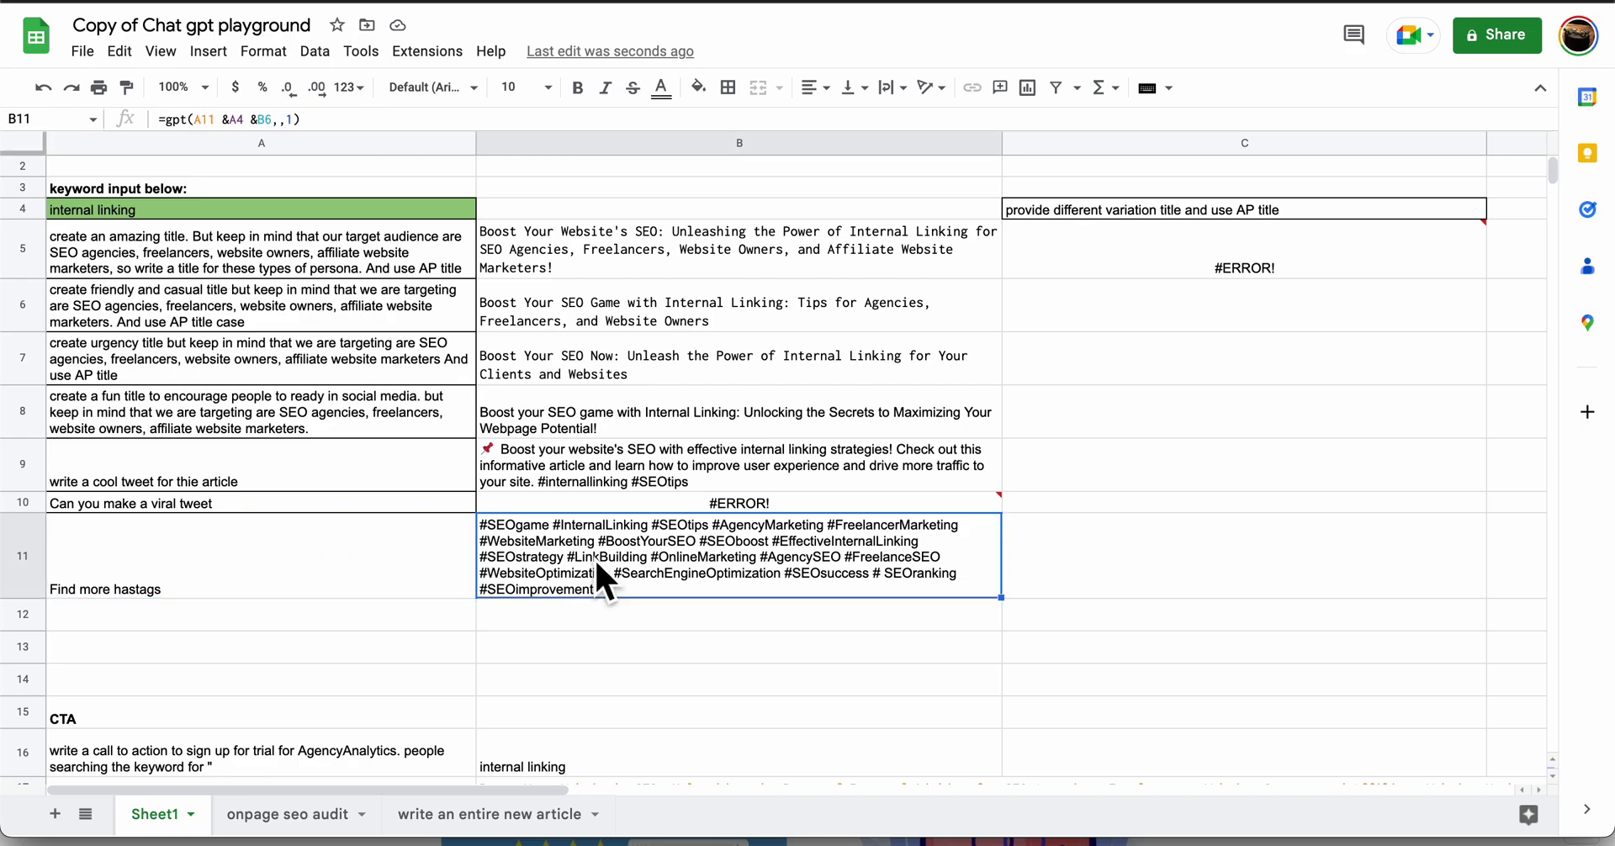
left_click(332, 464)
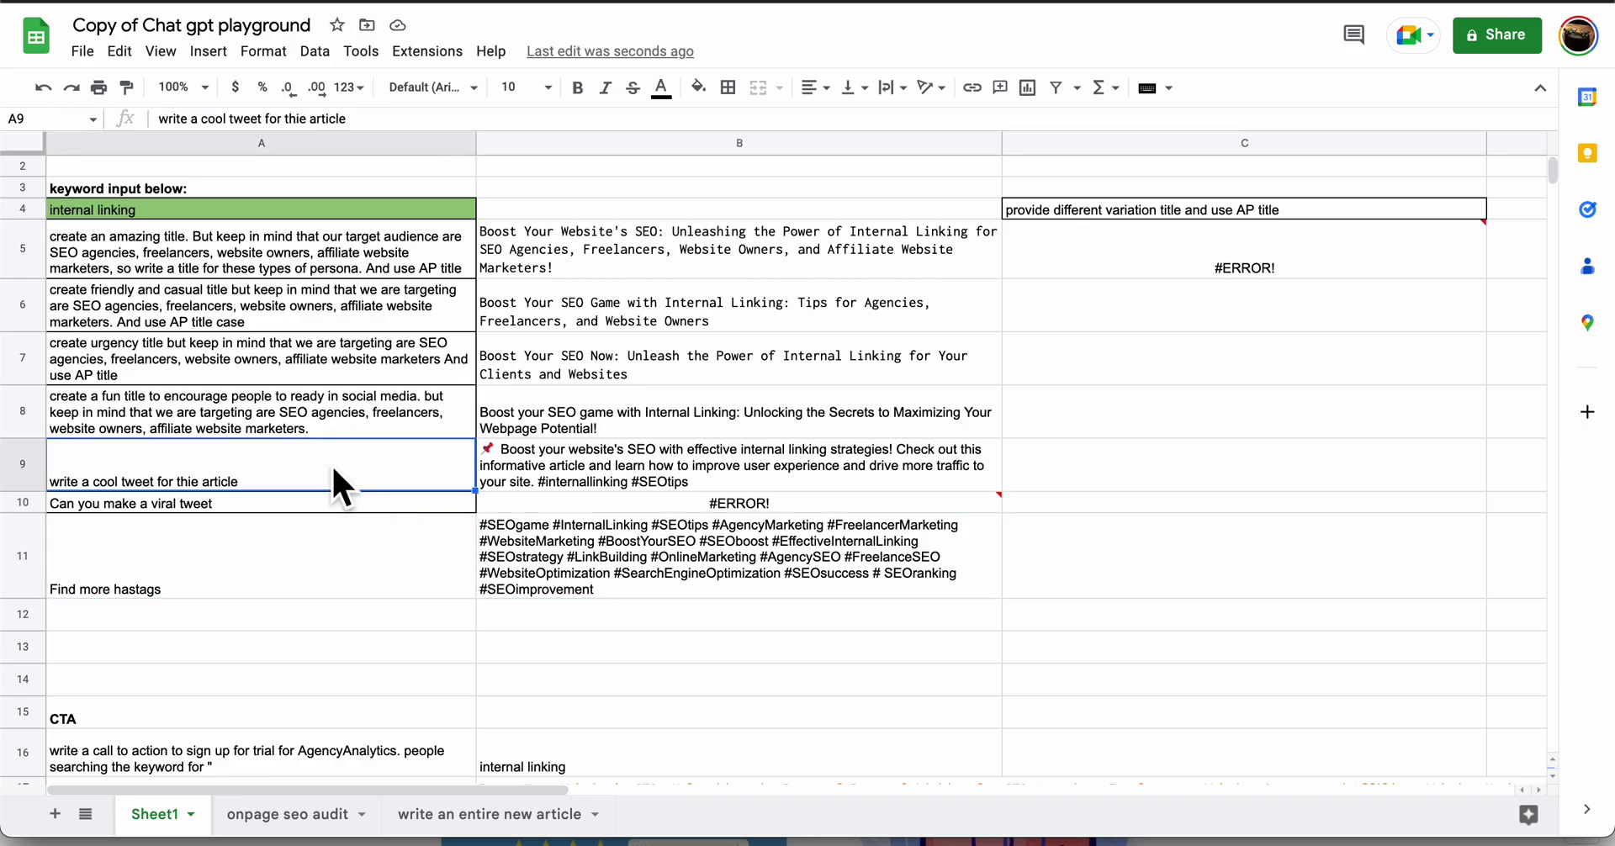
left_click(563, 477)
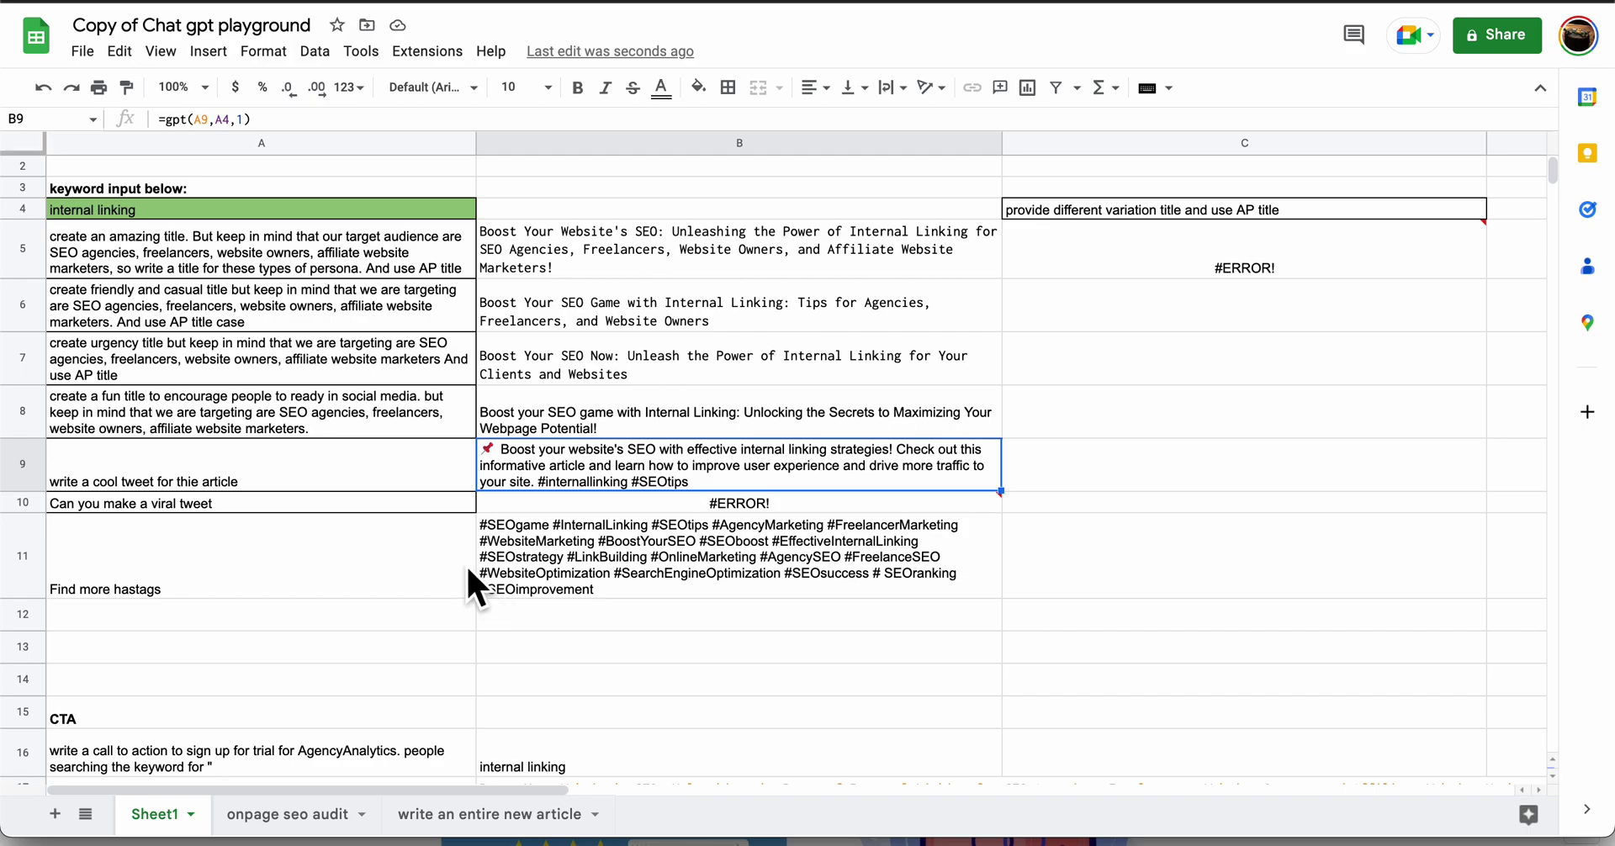
- Reword A10 to 'Can you make a viral tweet for this' so B10 regenerates
double_click(394, 502)
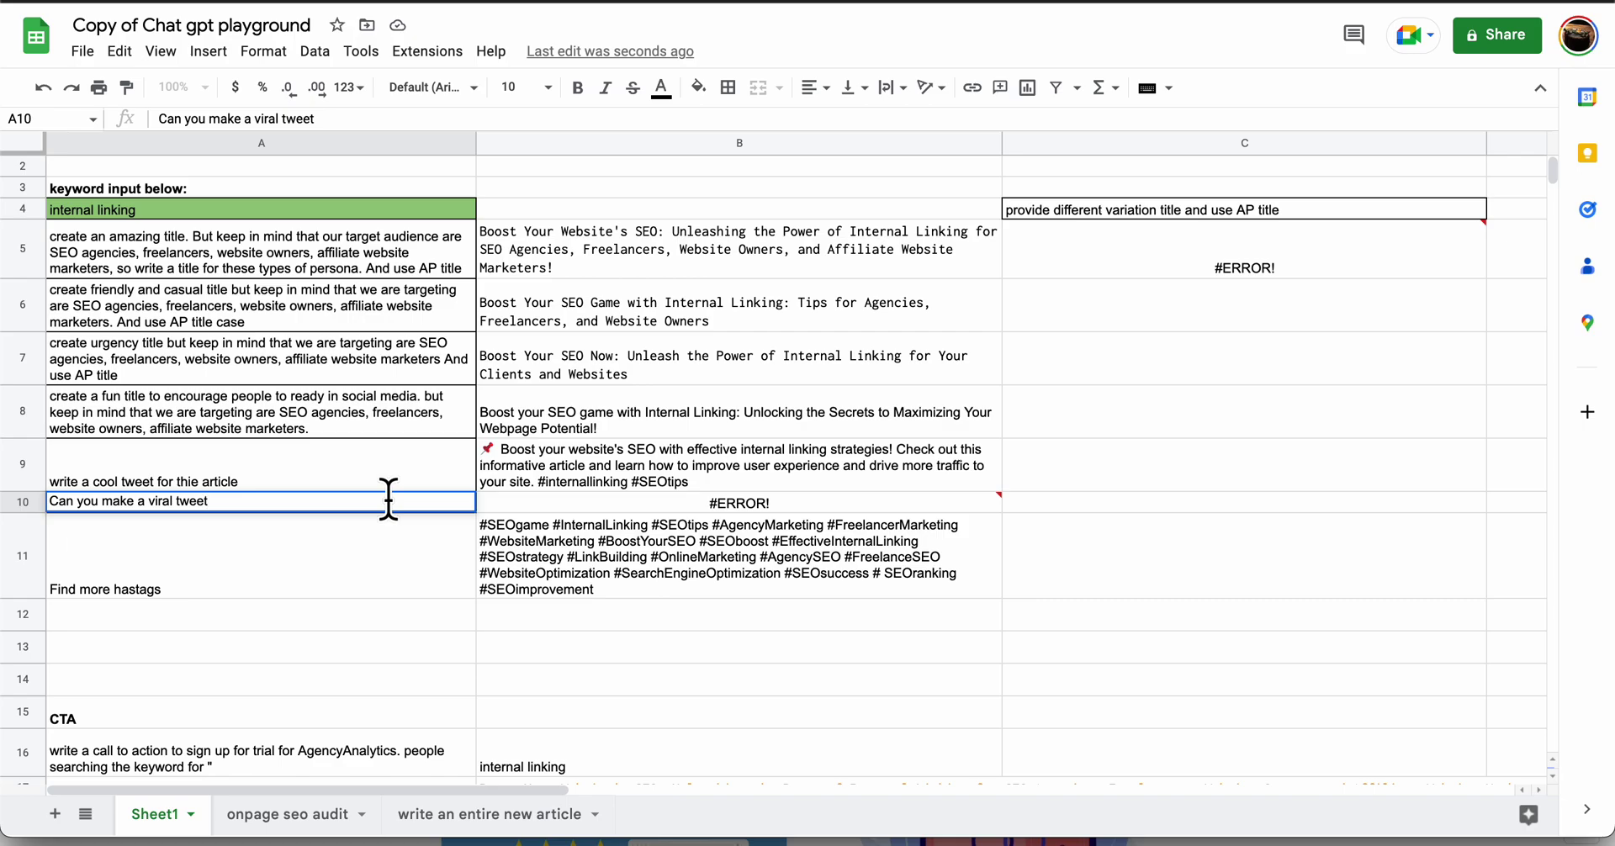
type("for this")
key("Return")
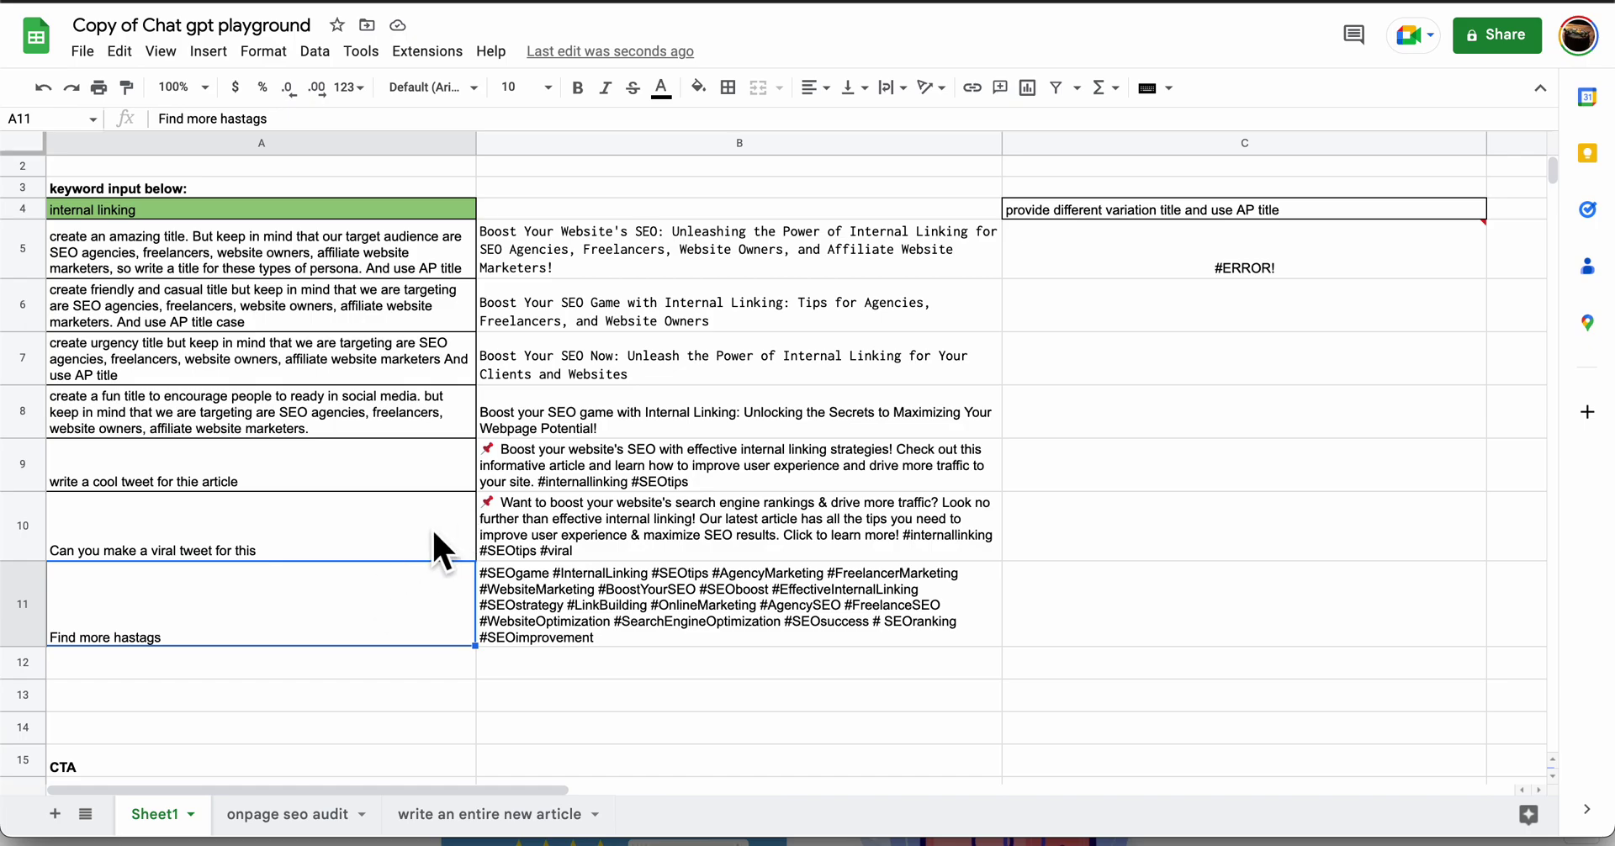
- Replace 'But' with 'Please' in the A5 title prompt so B5 regenerates
scroll(432, 527, "down", 5)
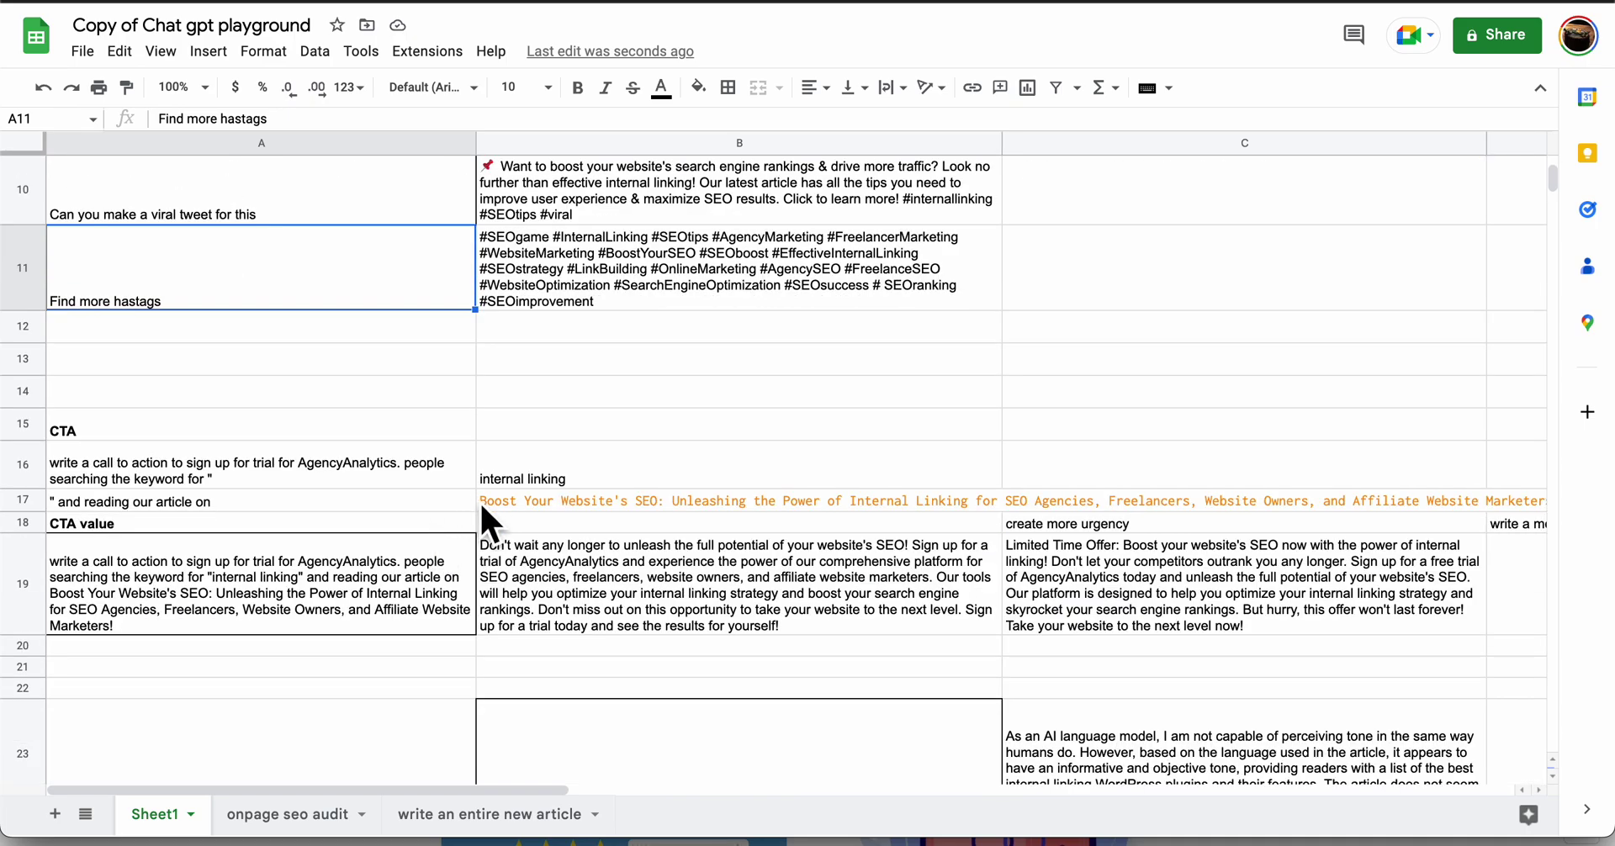
scroll(396, 501, "up", 5)
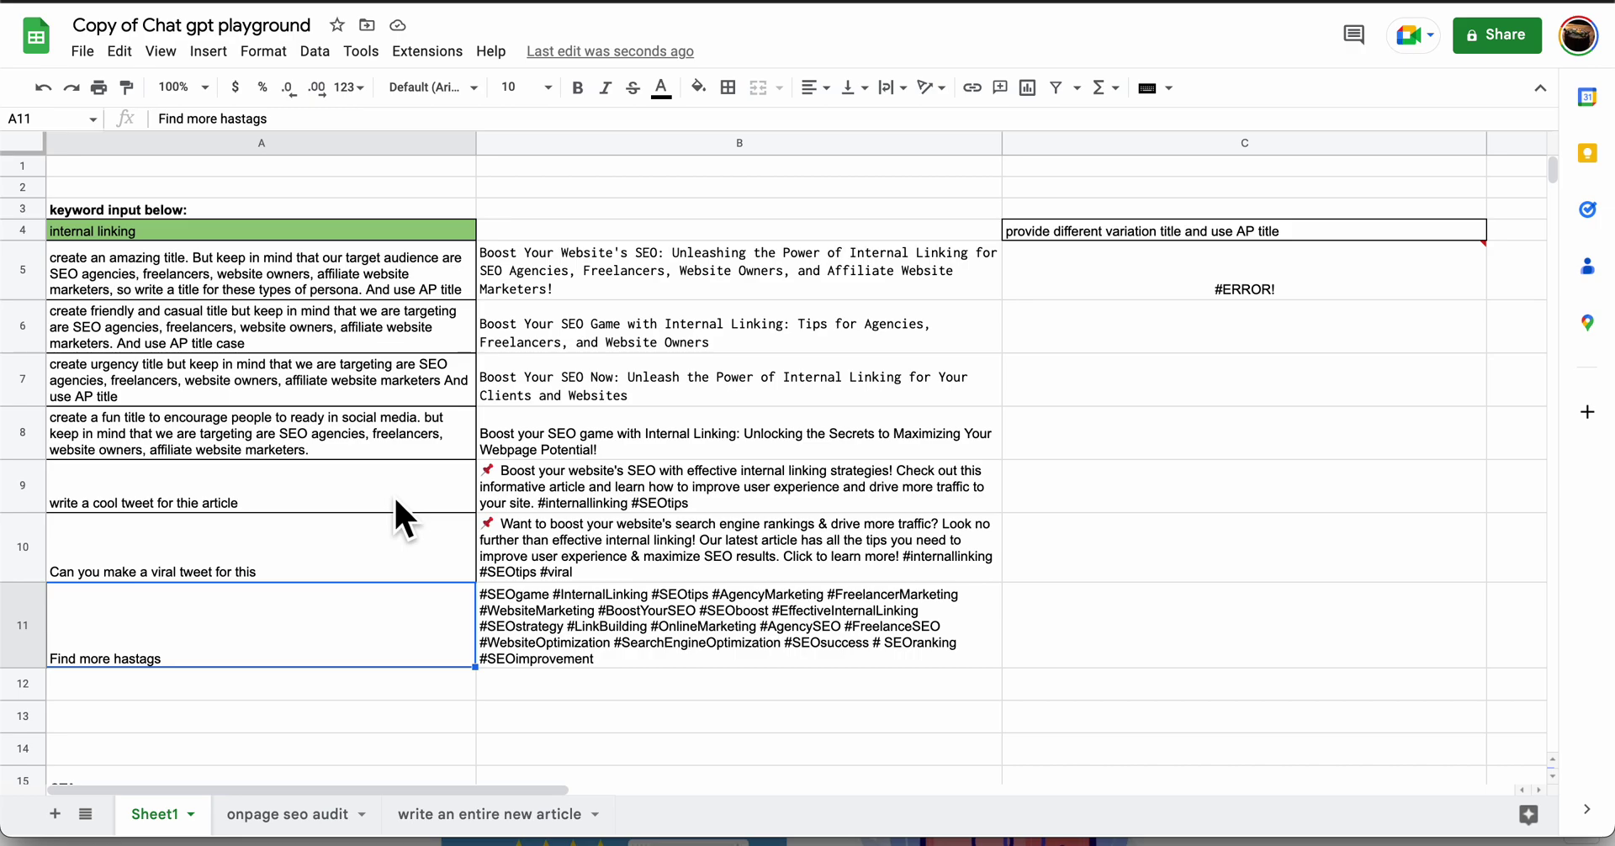
left_click(543, 281)
left_click(365, 277)
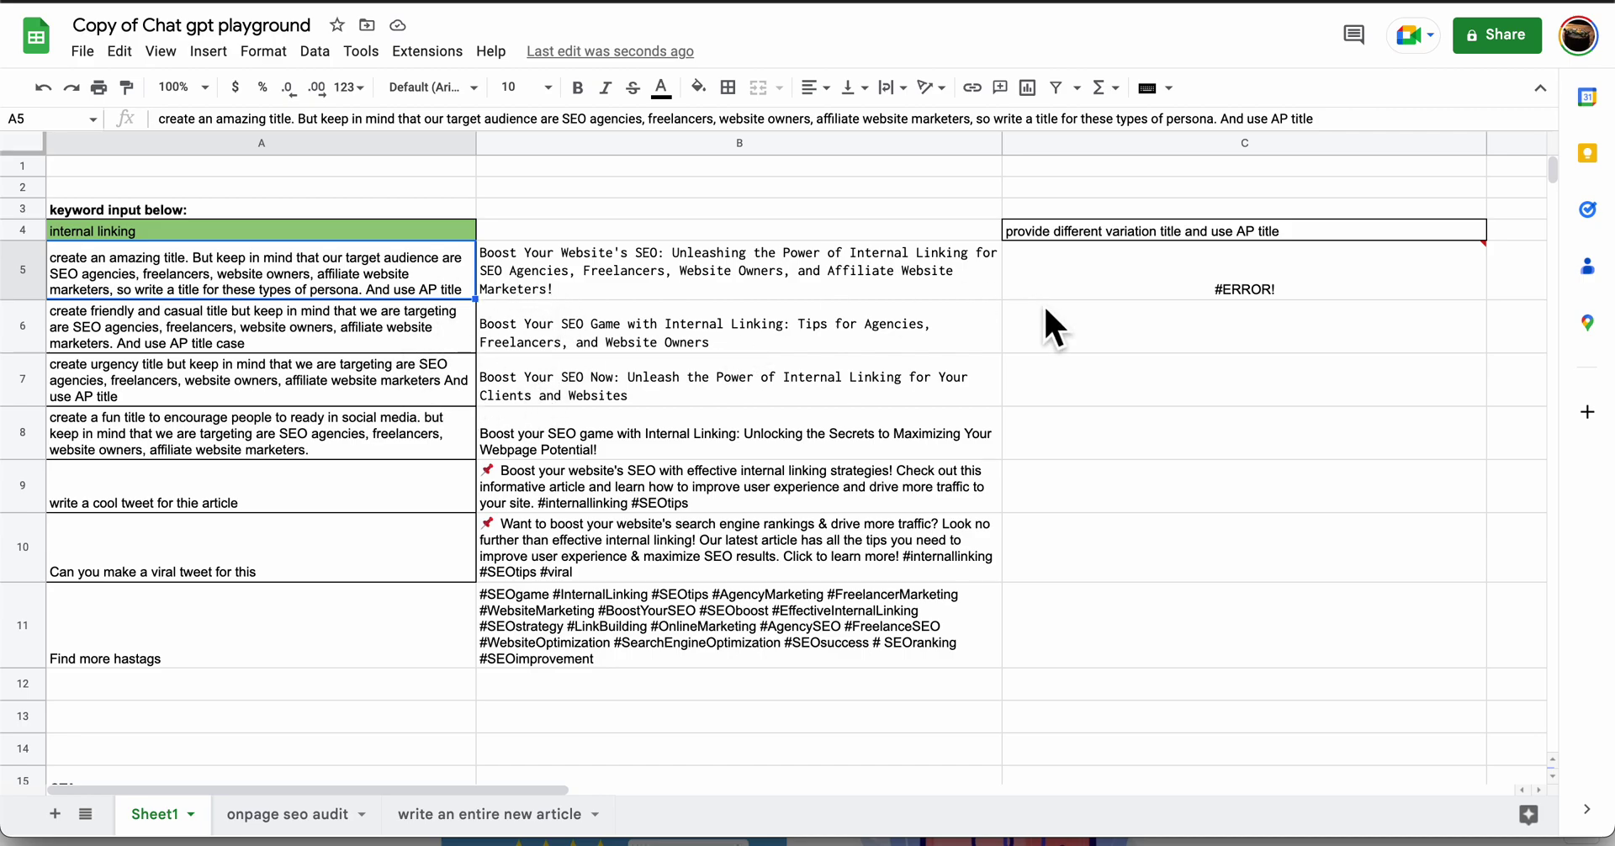
double_click(410, 275)
left_click(219, 264)
key("BackSpace")
key("BackSpace")
key("BackSpace")
key("BackSpace")
type("Please")
key("Return")
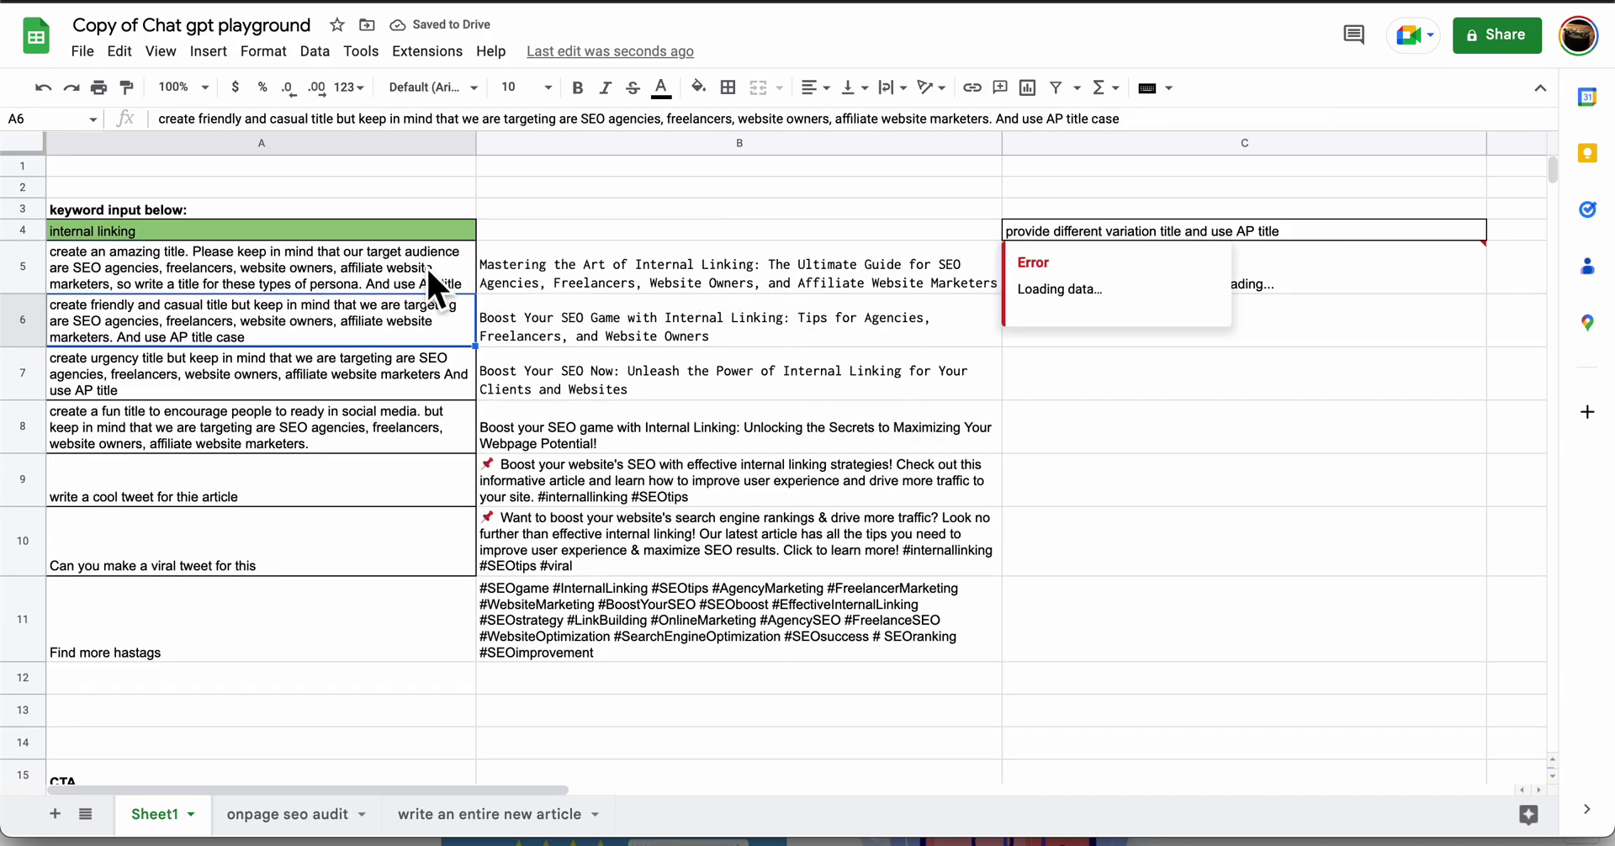
- Check the B8 fun-title formula, the A5 prompt, the B5 formula and the C4 instruction
left_click(818, 448)
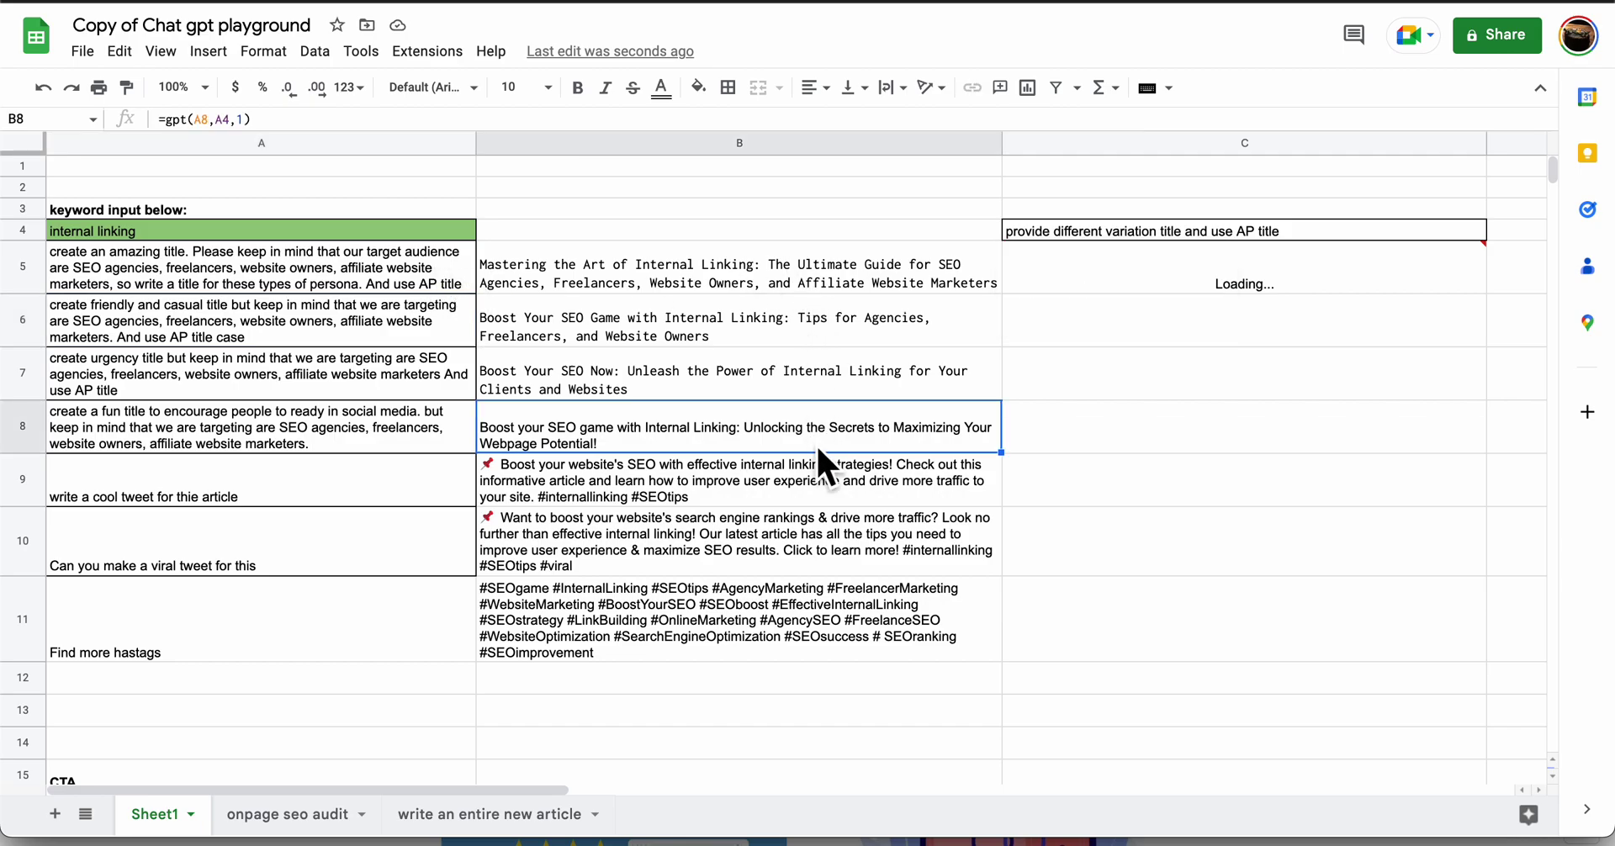
left_click(451, 255)
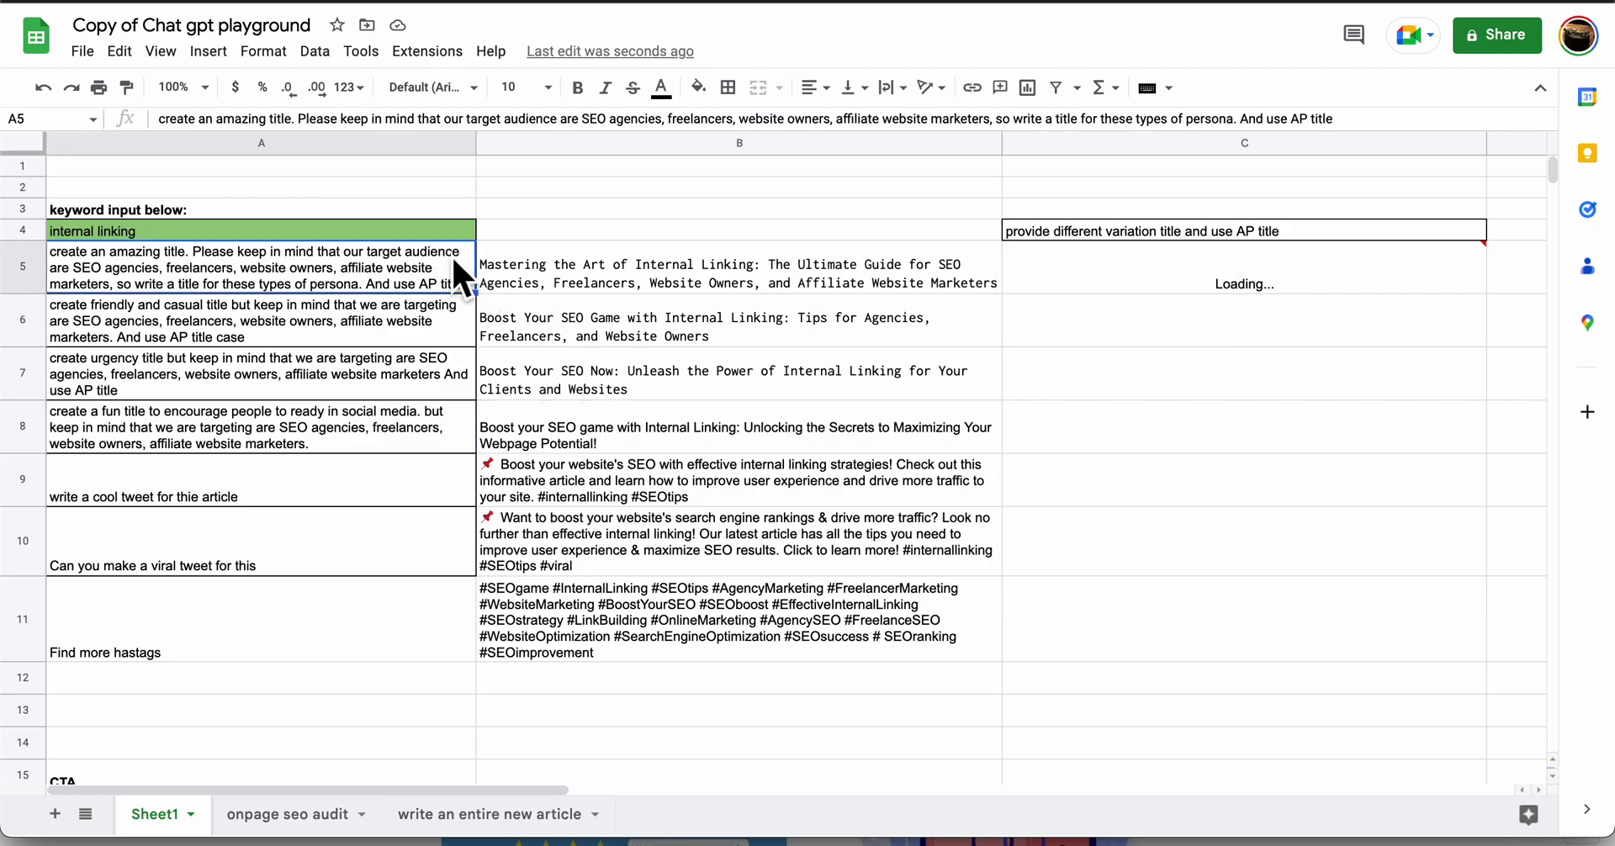
left_click(695, 265)
left_click(1042, 235)
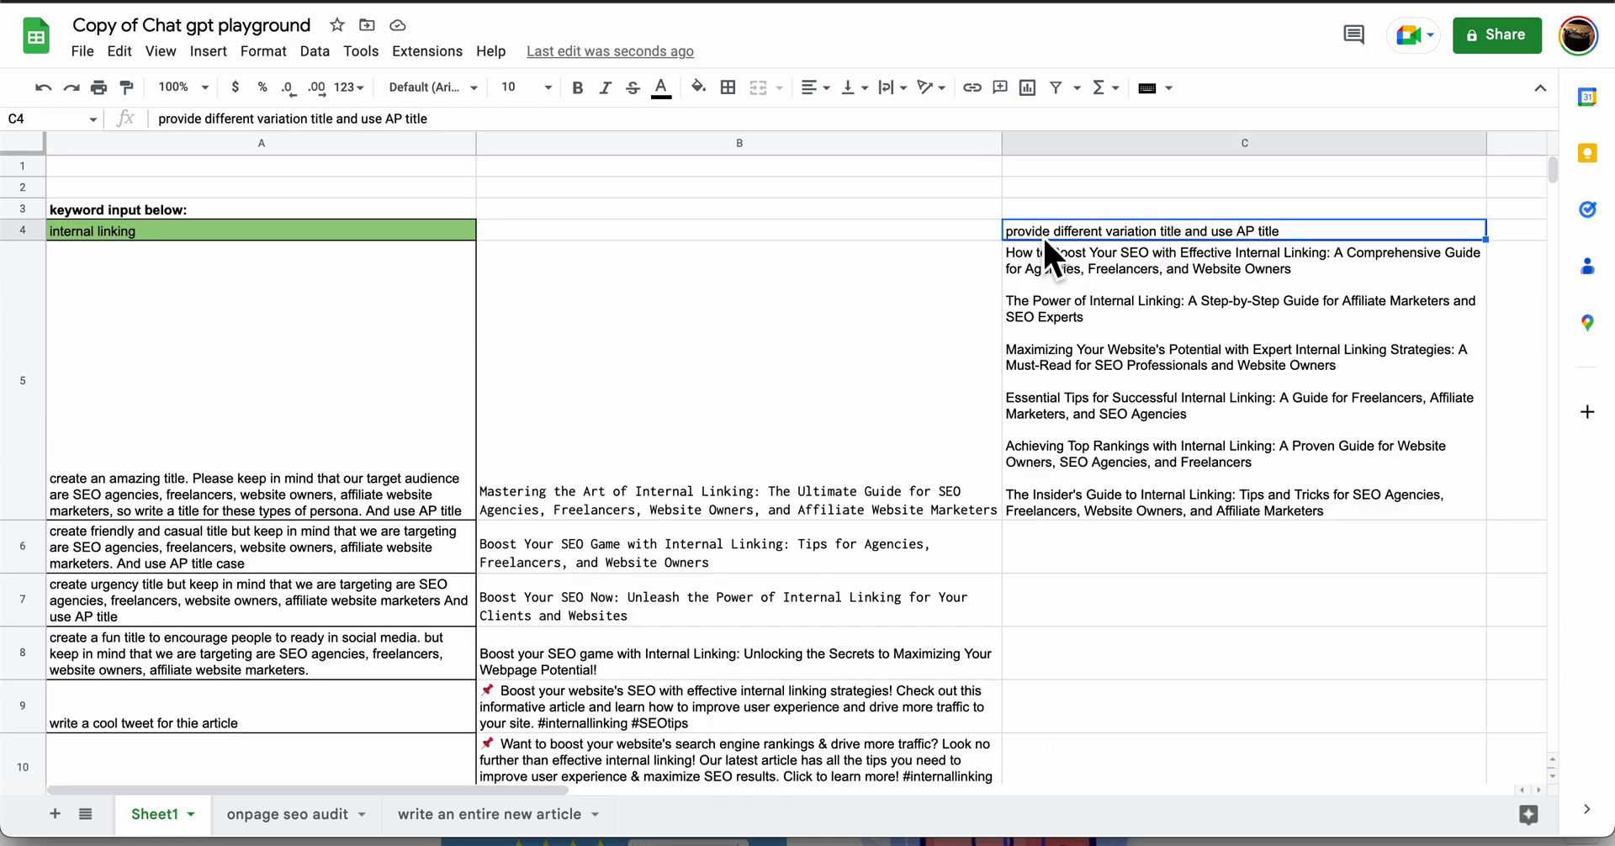
- Compare C5's =gpt(C4 & A5 & B5,,1) variation formula against B5's formula and the C4 instruction
left_click(1076, 345)
left_click(845, 451)
left_click(1137, 234)
left_click(869, 448)
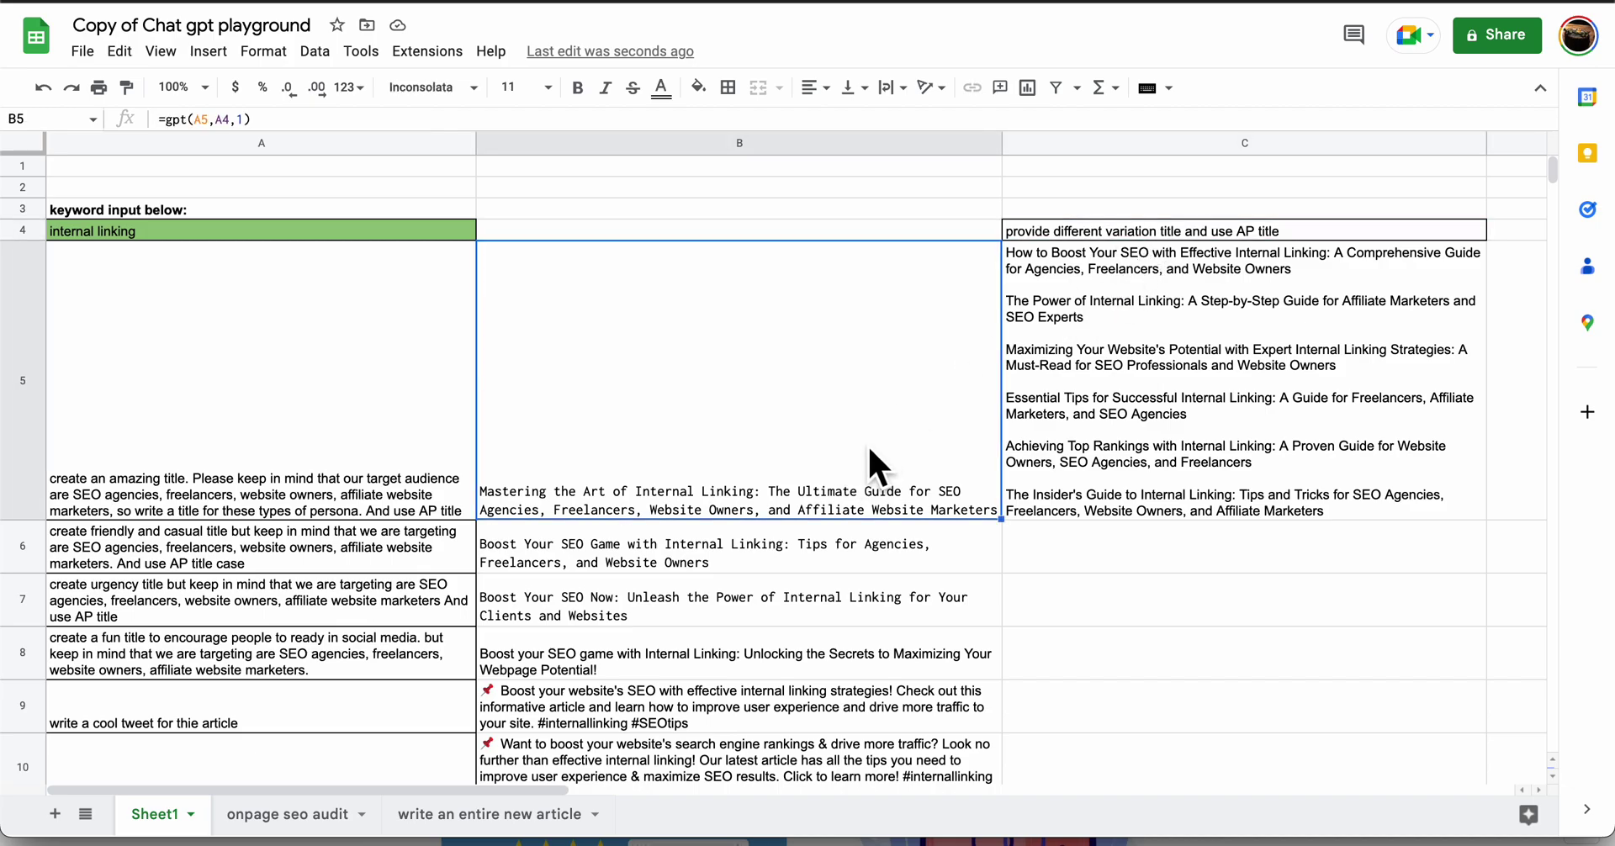
left_click(1146, 345)
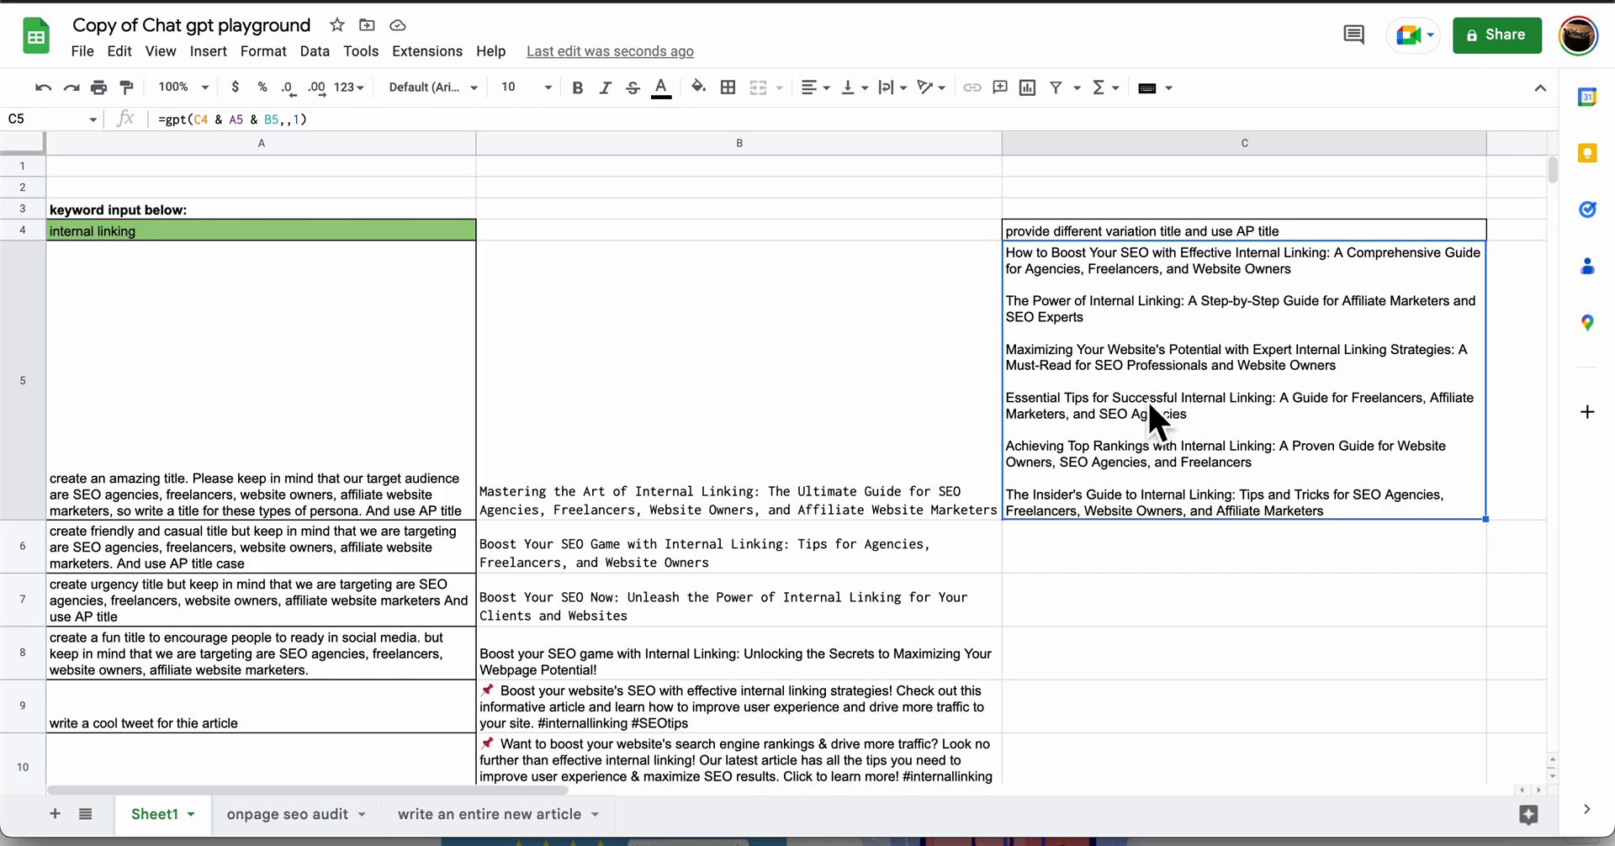
- Scroll to the audit rows and inspect the formula behind the C34 article-ideas answer
scroll(1130, 374, "down", 10)
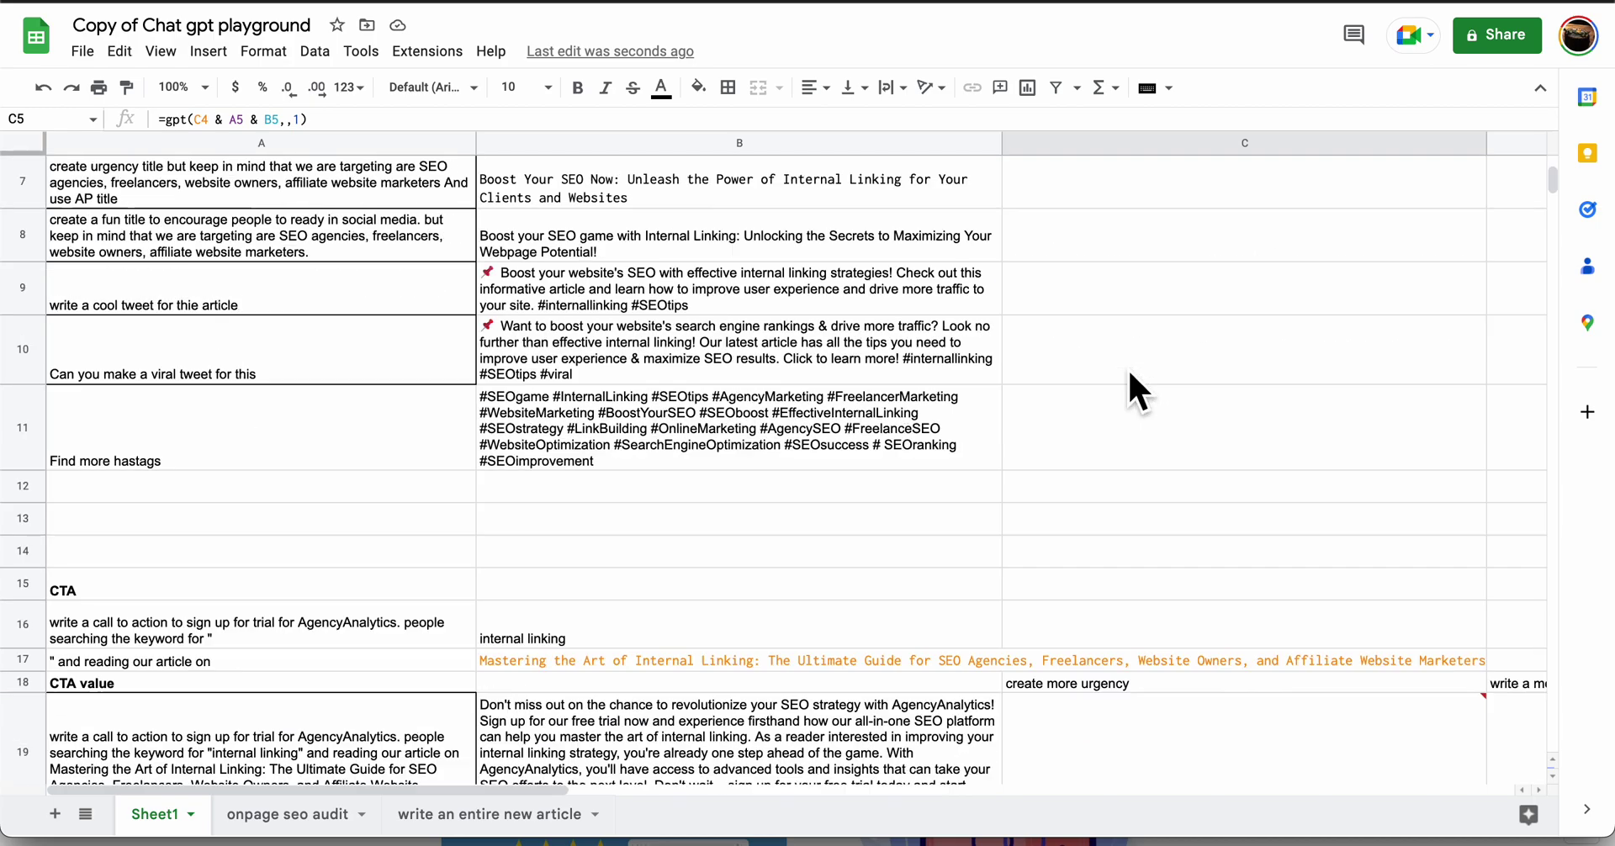
scroll(857, 376, "down", 5)
scroll(856, 385, "down", 5)
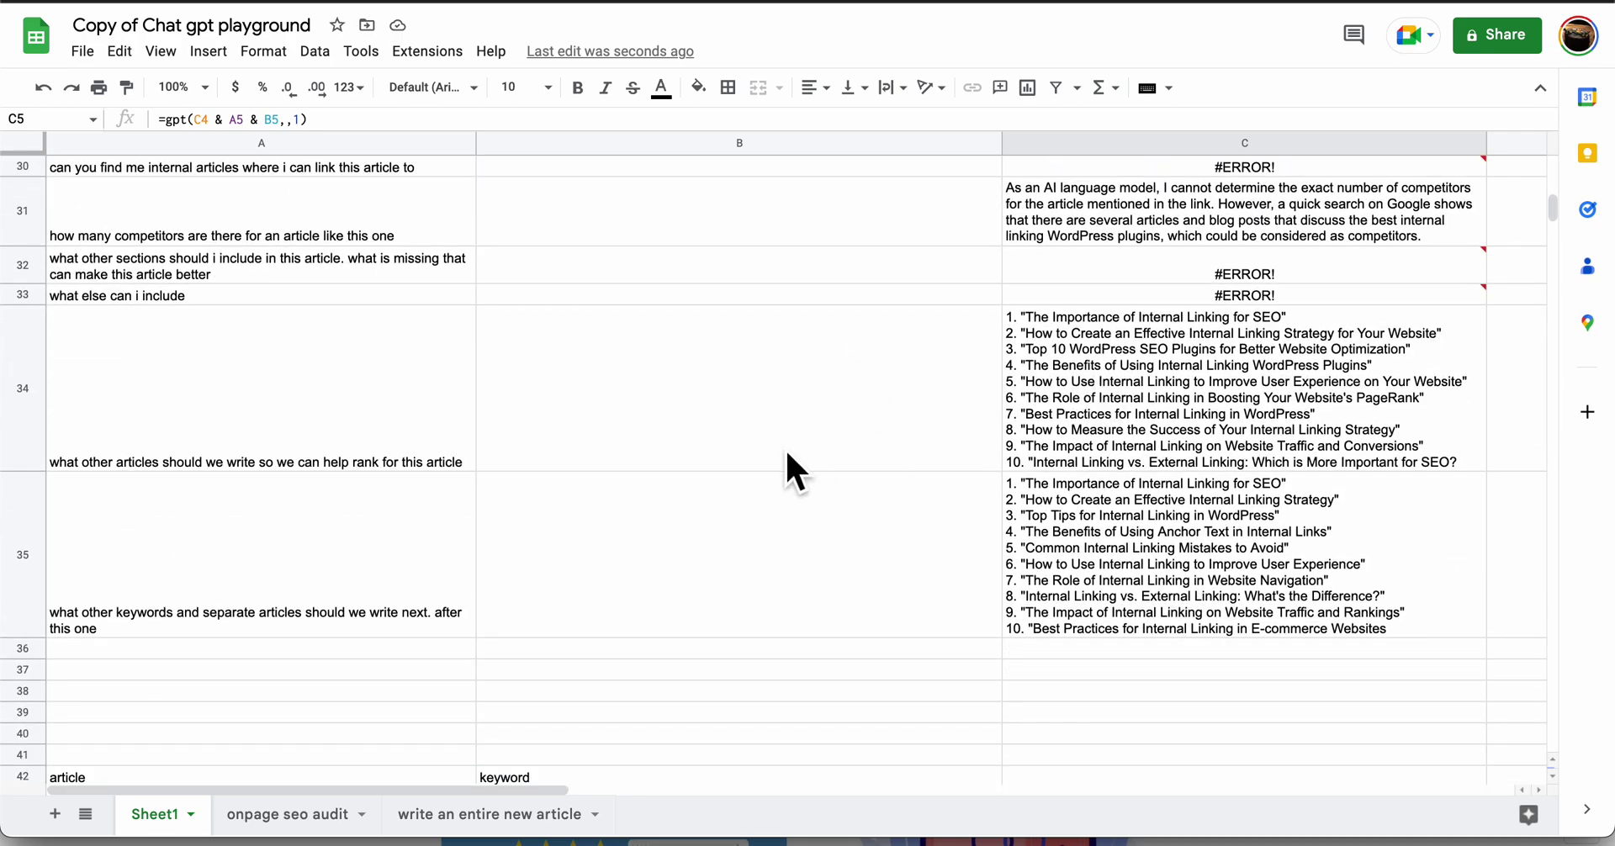
left_click(274, 415)
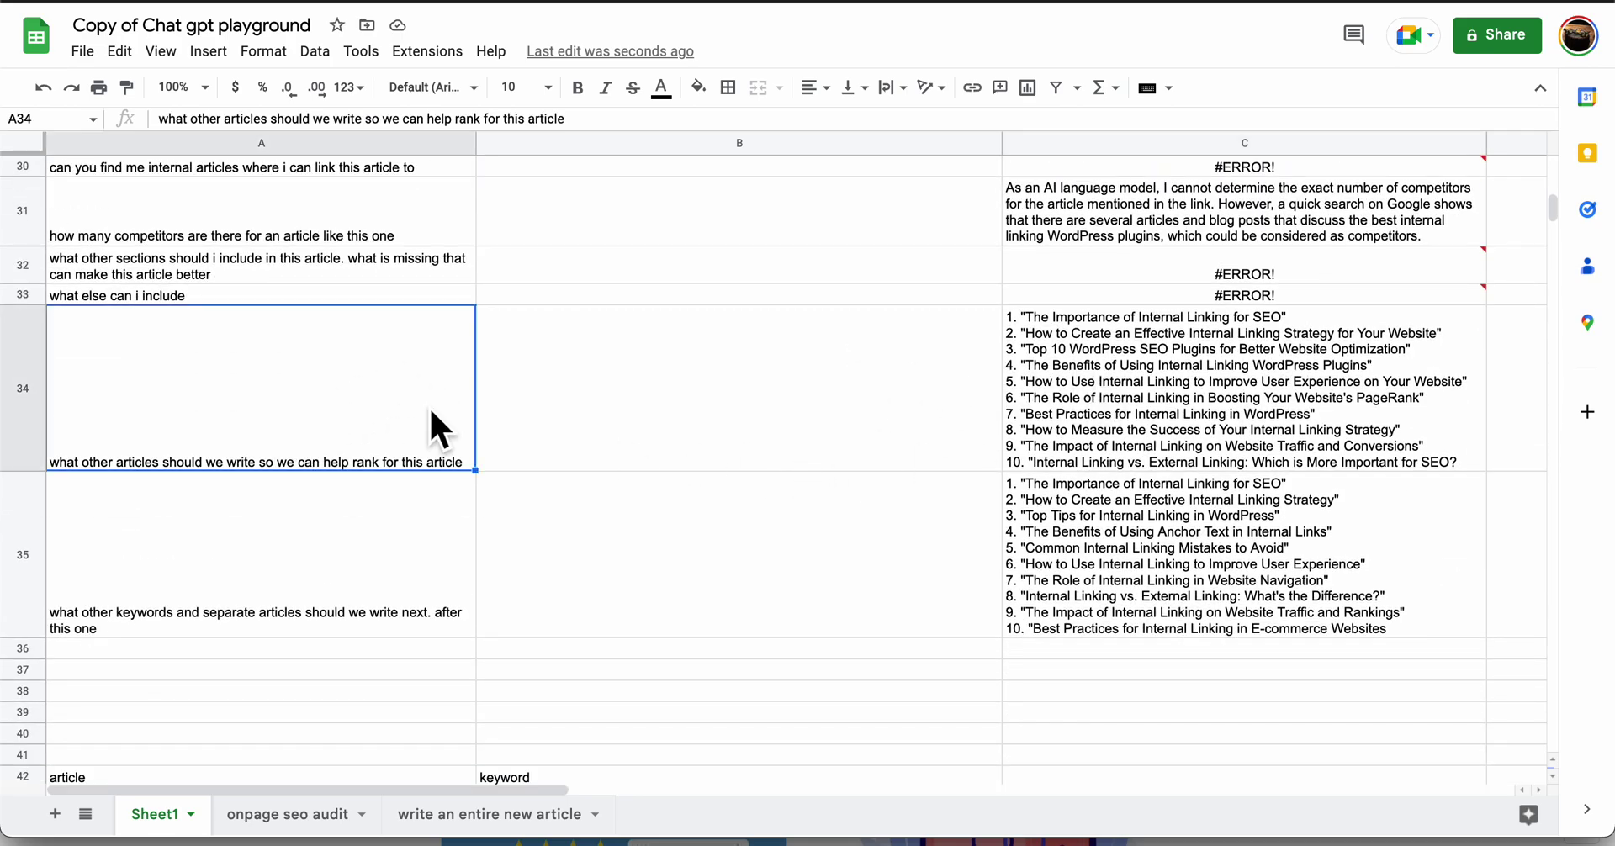
left_click(1083, 374)
scroll(482, 320, "up", 5)
left_click(648, 248)
- Add '?' to the internal link question in A29 and the keyword density question in A27
left_click(430, 636)
double_click(434, 636)
type("?")
key("Return")
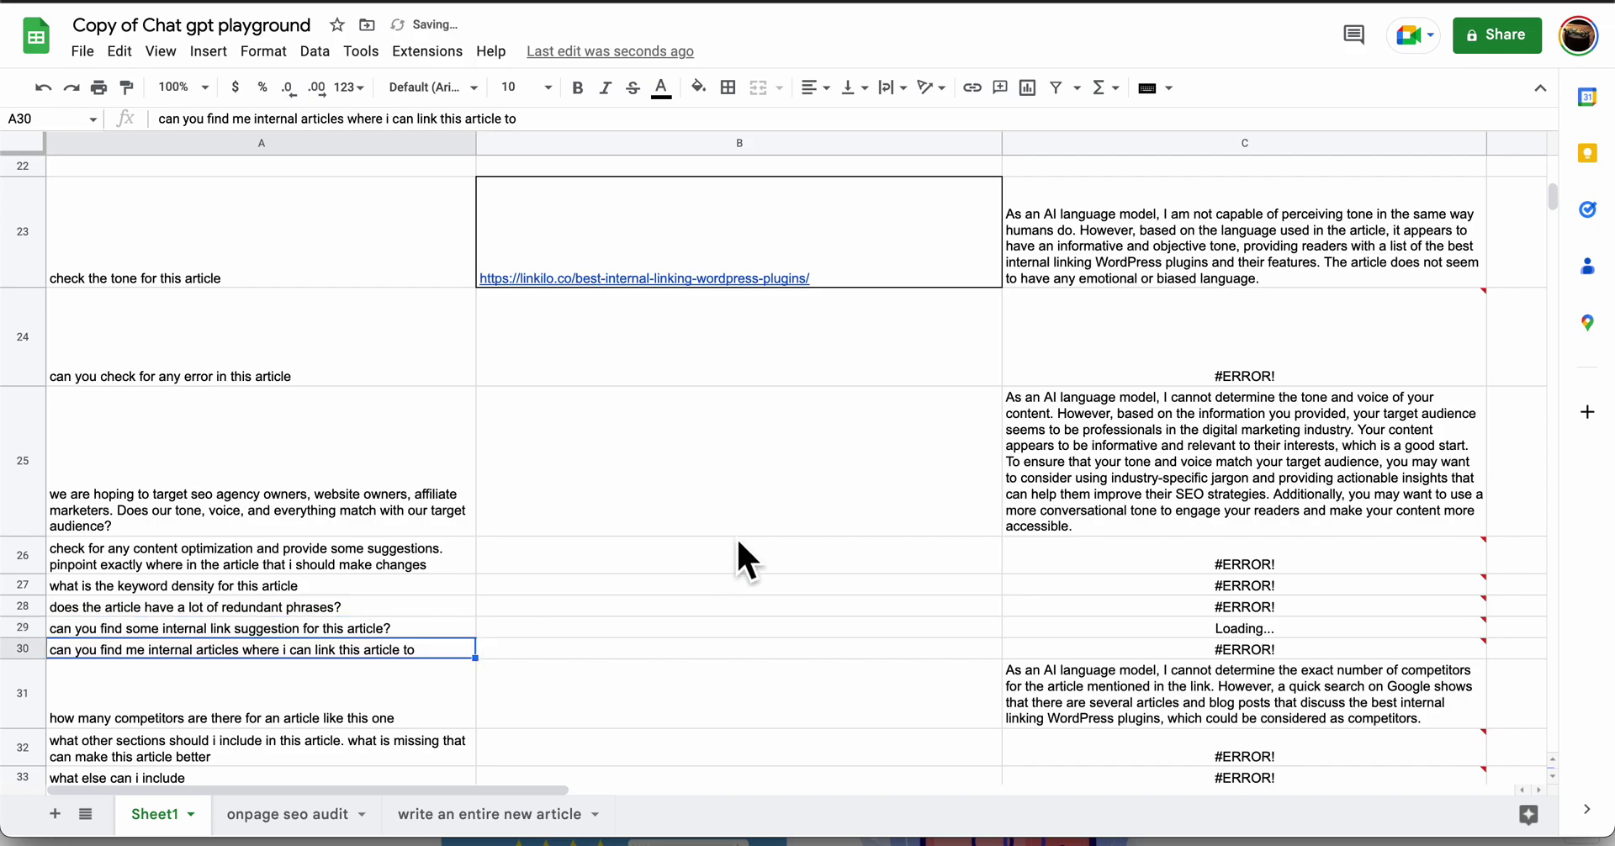
scroll(738, 542, "down", 2)
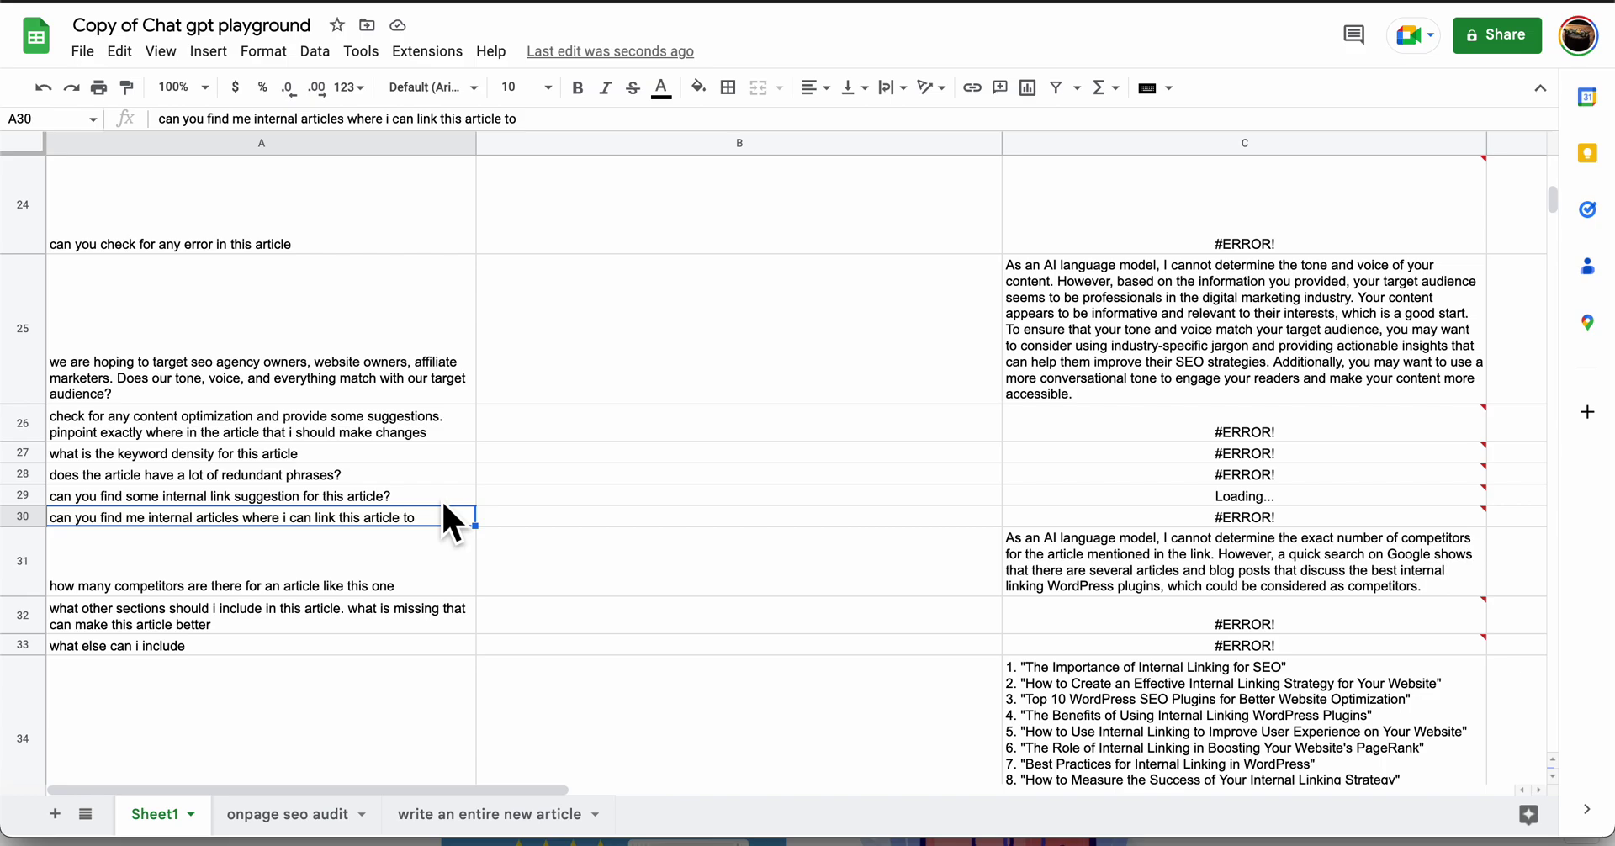
double_click(437, 454)
type("?")
key("Return")
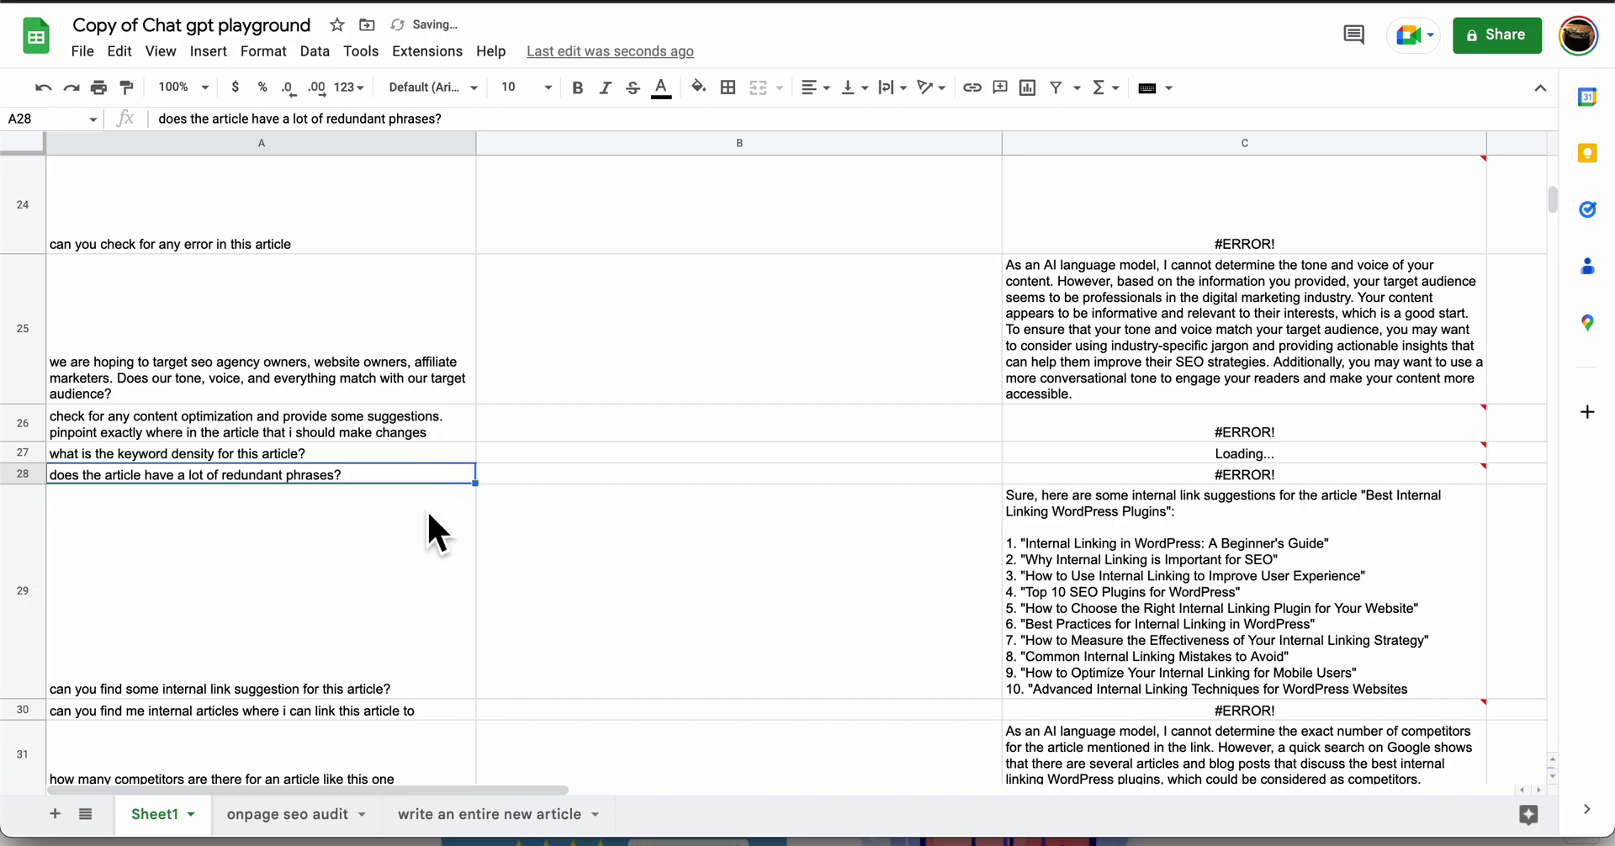
- Change 'the' to 'this' in the A28 redundant phrases question
double_click(433, 472)
left_click(95, 472)
key("BackSpace")
type("is")
key("Return")
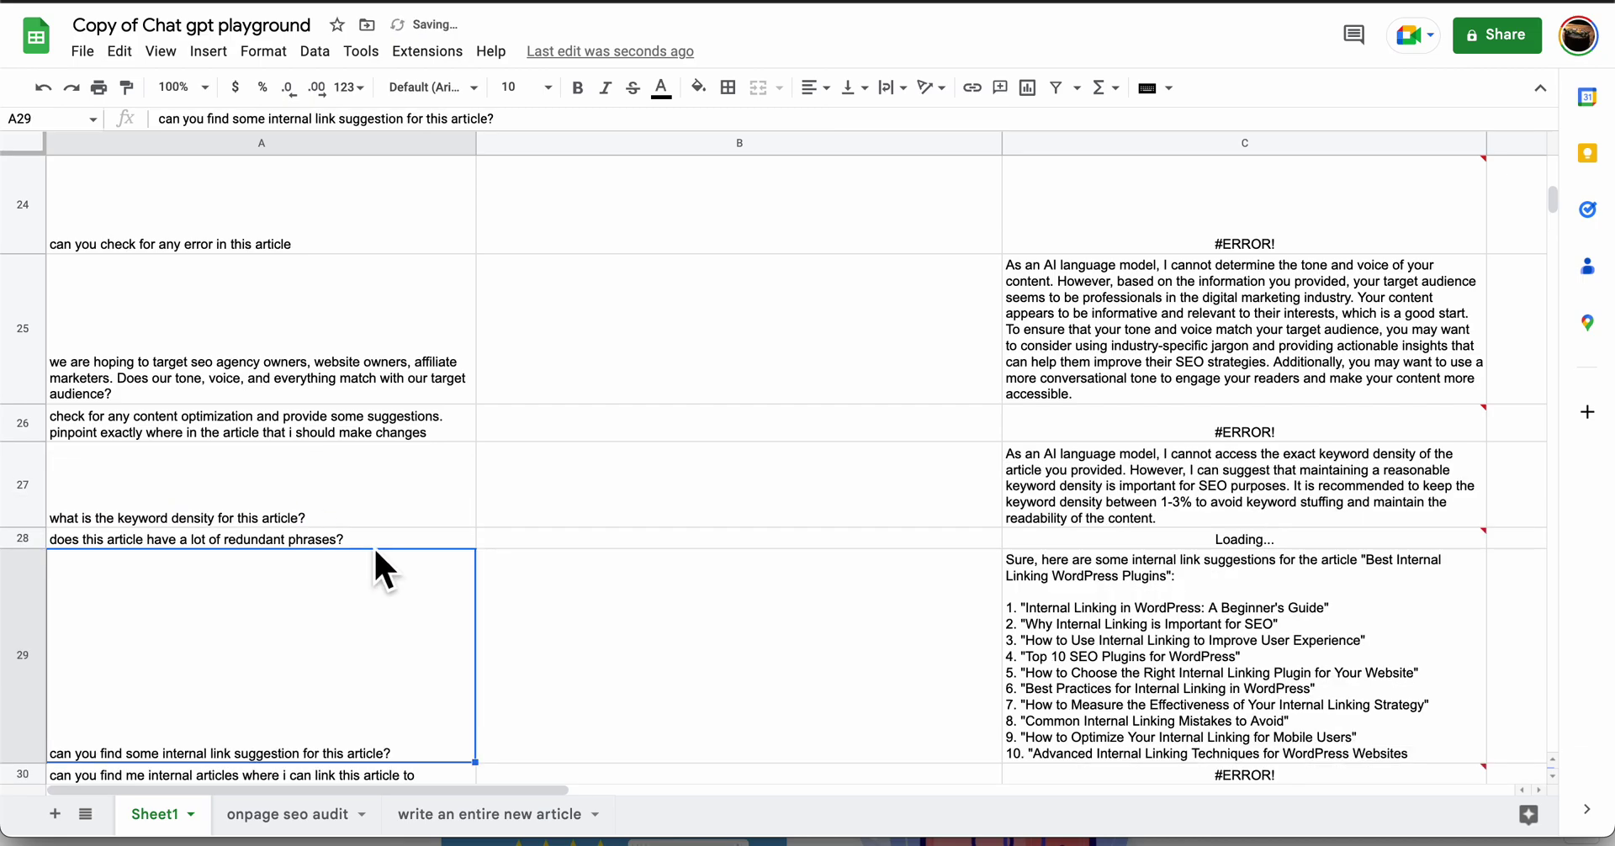
scroll(708, 542, "down", 2)
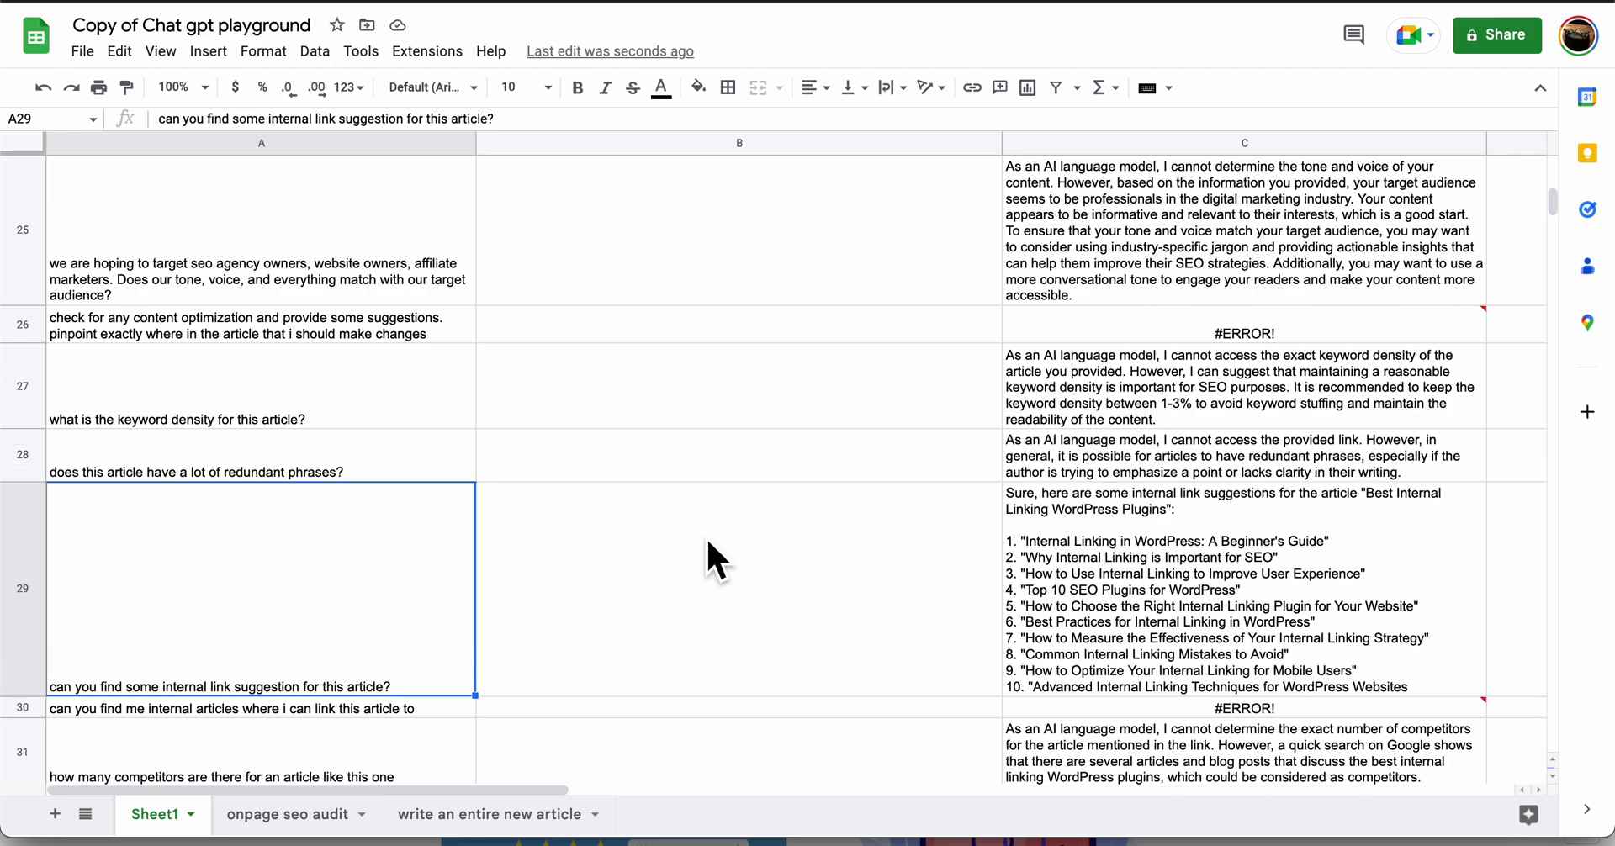
scroll(705, 537, "down", 4)
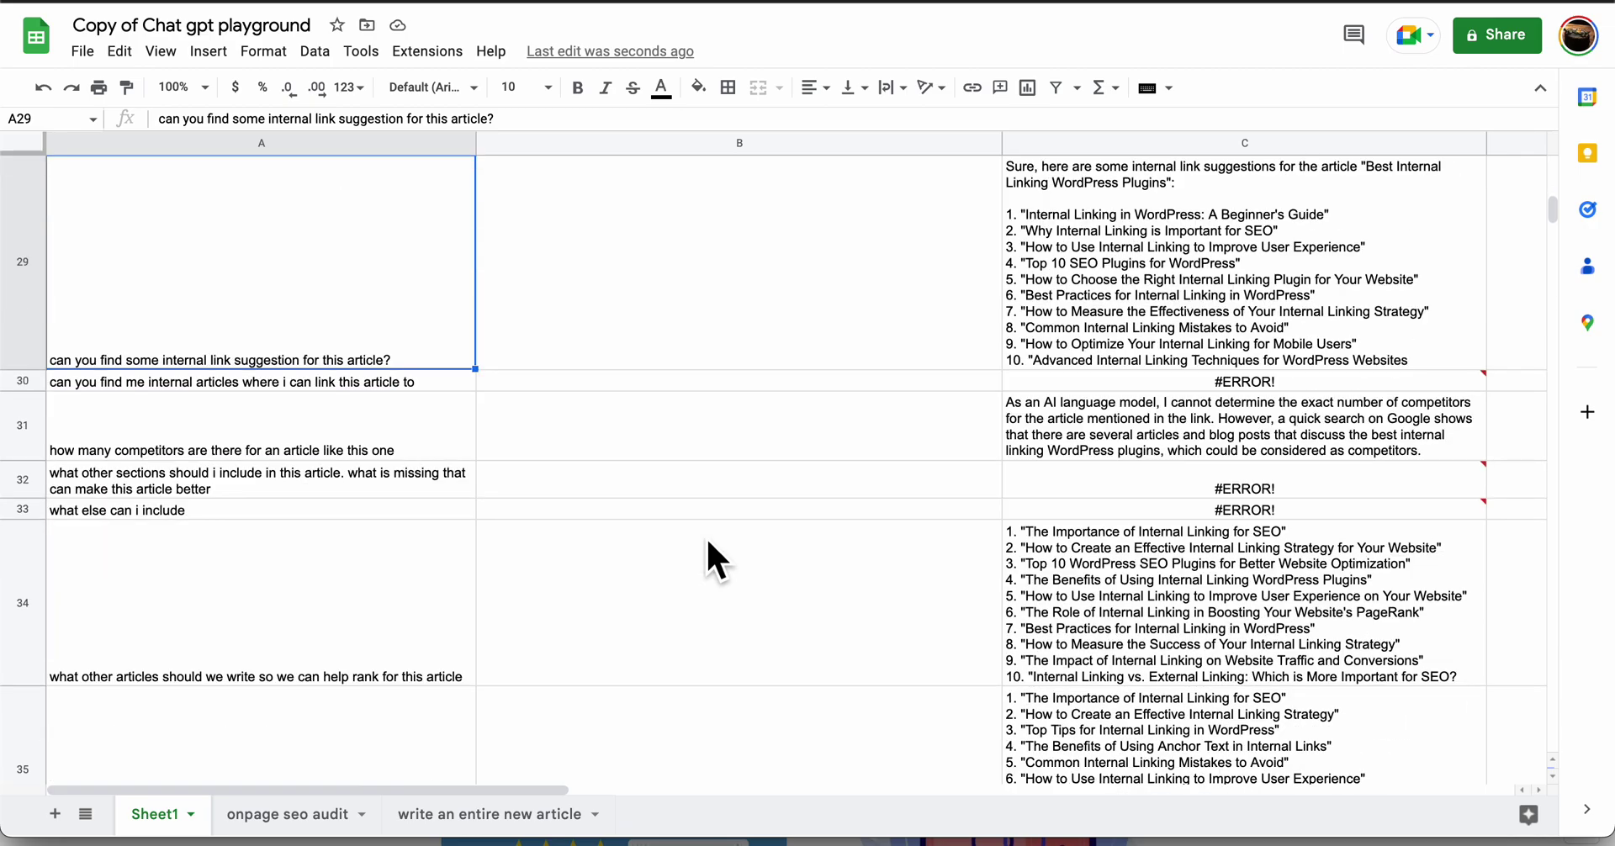
scroll(708, 541, "down", 5)
scroll(707, 542, "down", 5)
scroll(706, 542, "down", 1)
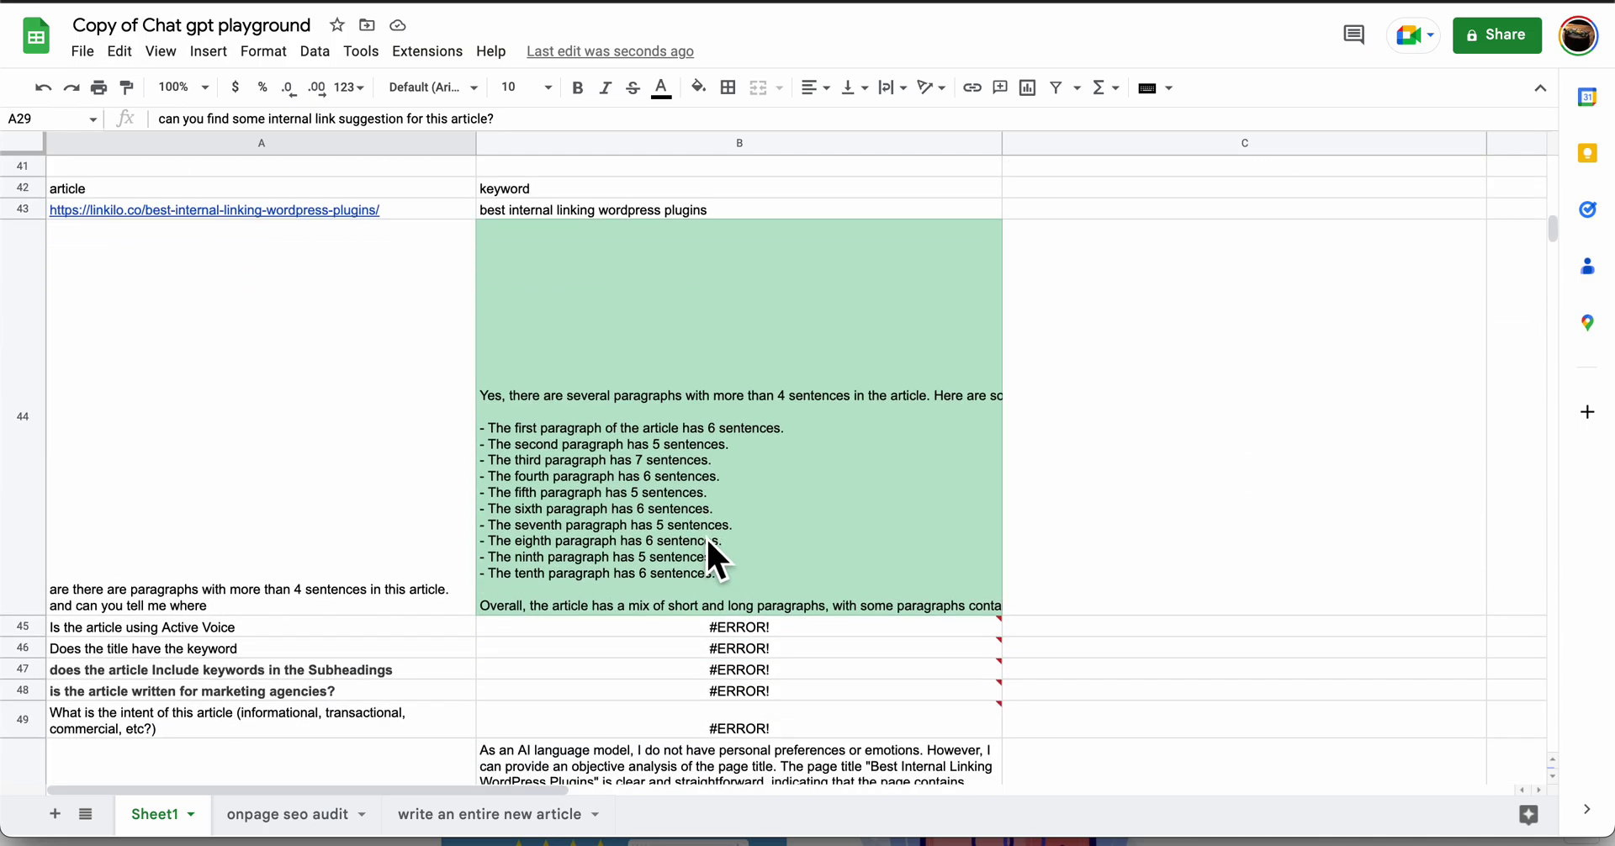
left_click(268, 477)
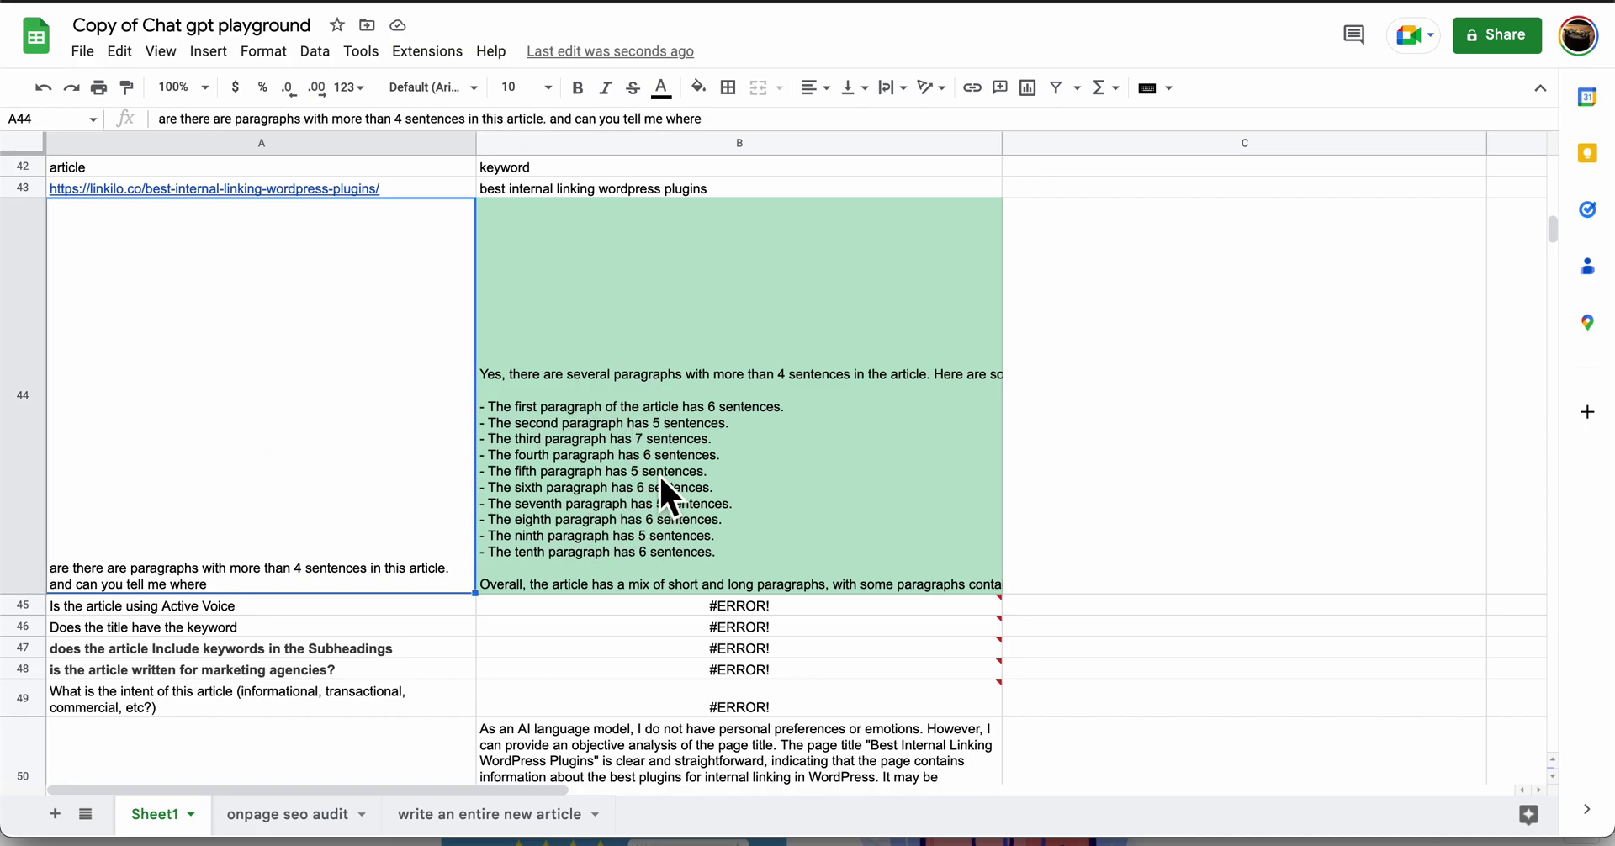
scroll(679, 427, "down", 3)
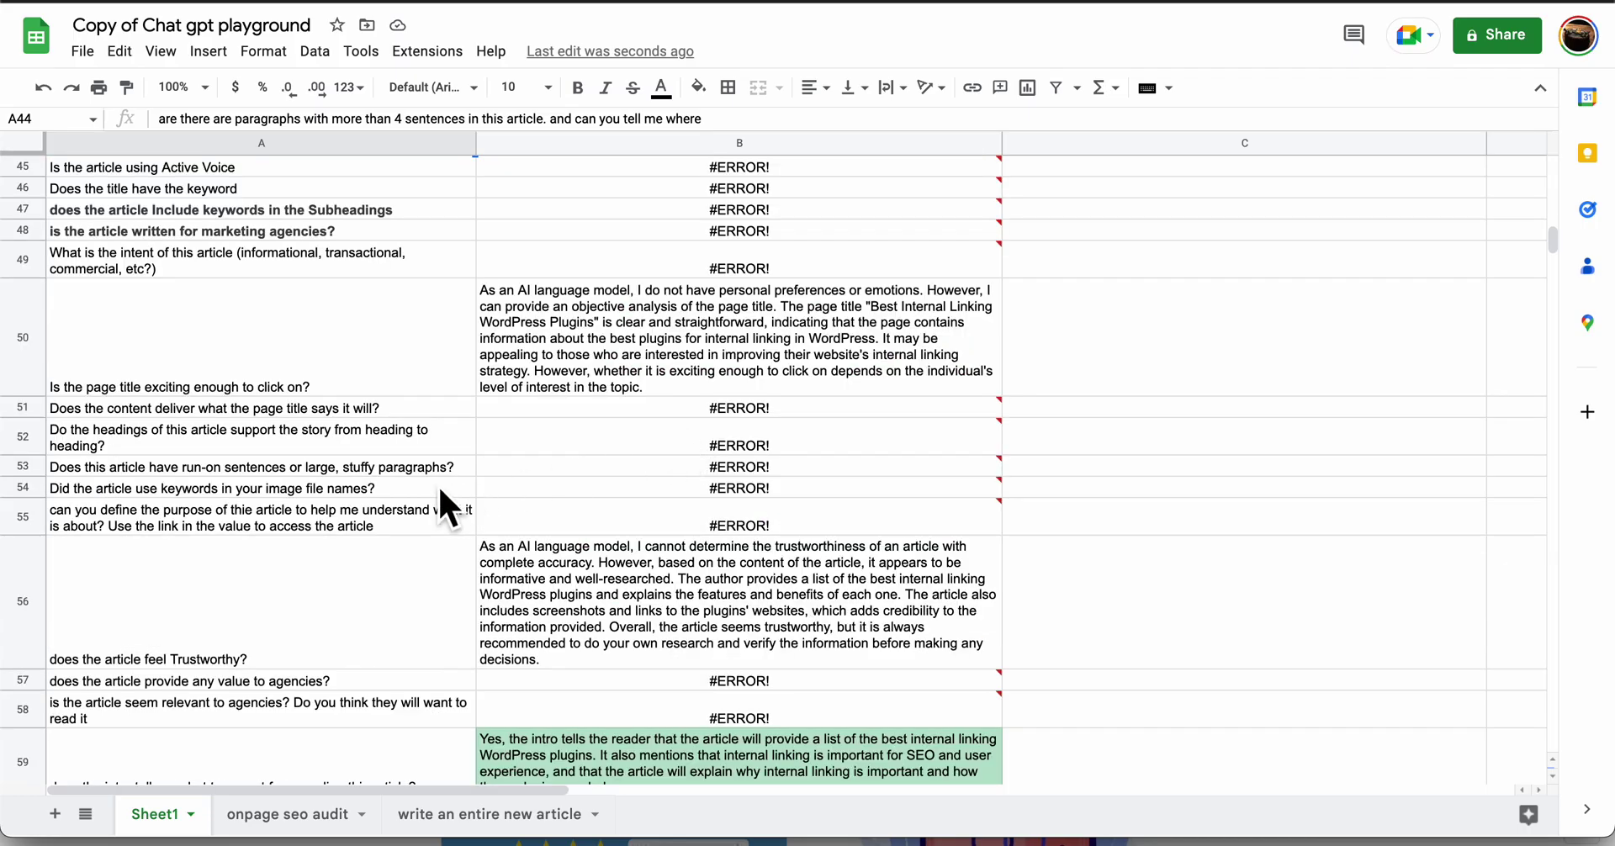
scroll(439, 490, "down", 10)
scroll(439, 490, "up", 10)
scroll(439, 489, "up", 15)
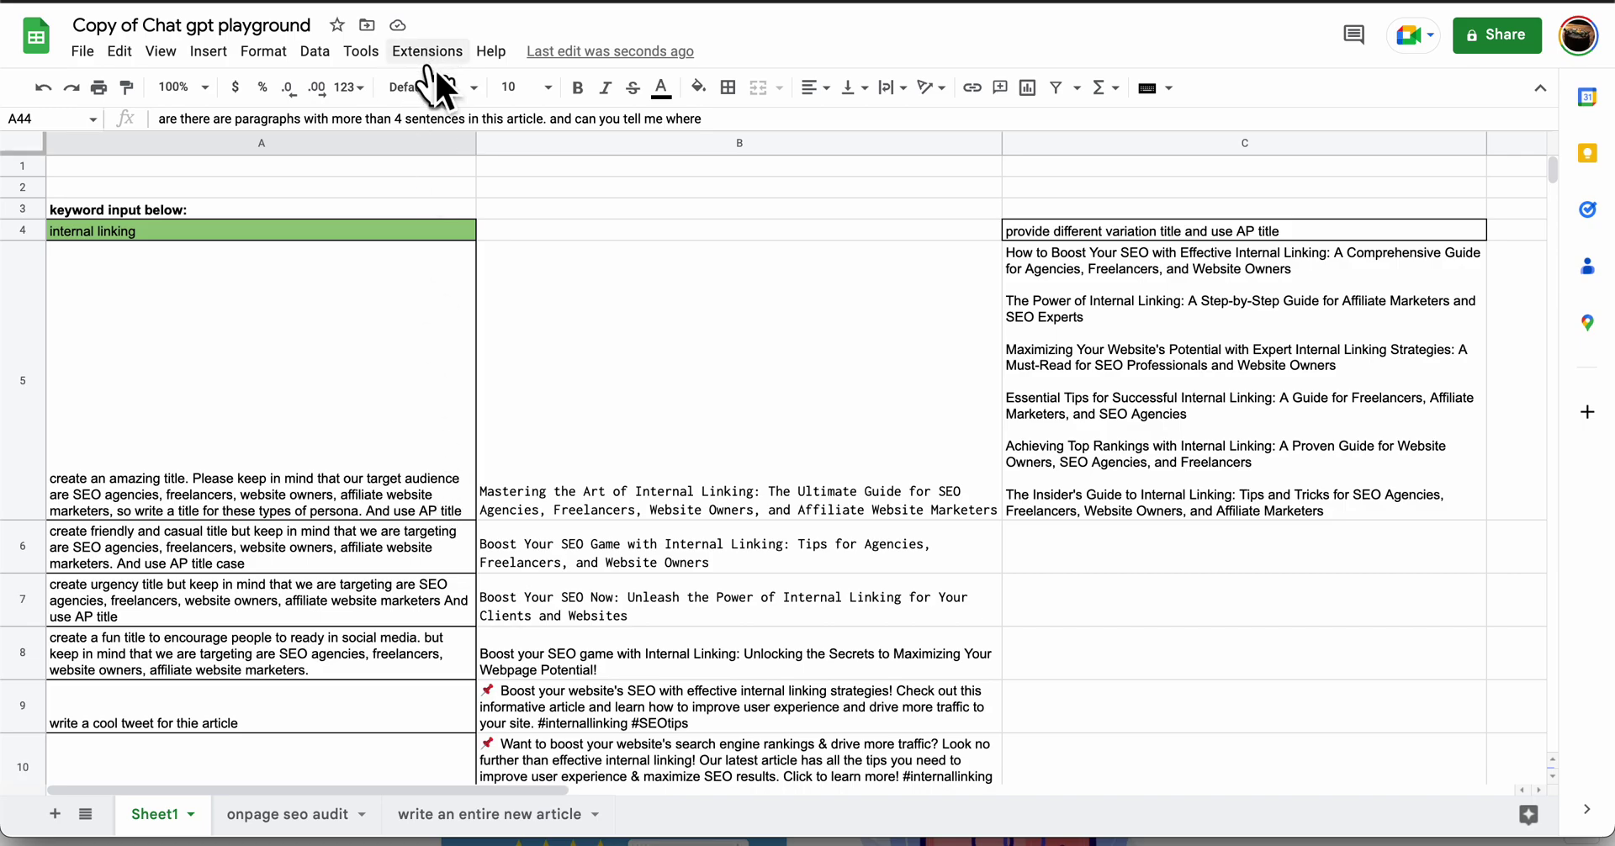
- Show the GPT for Sheets and Docs submenu under Extensions
left_click(427, 52)
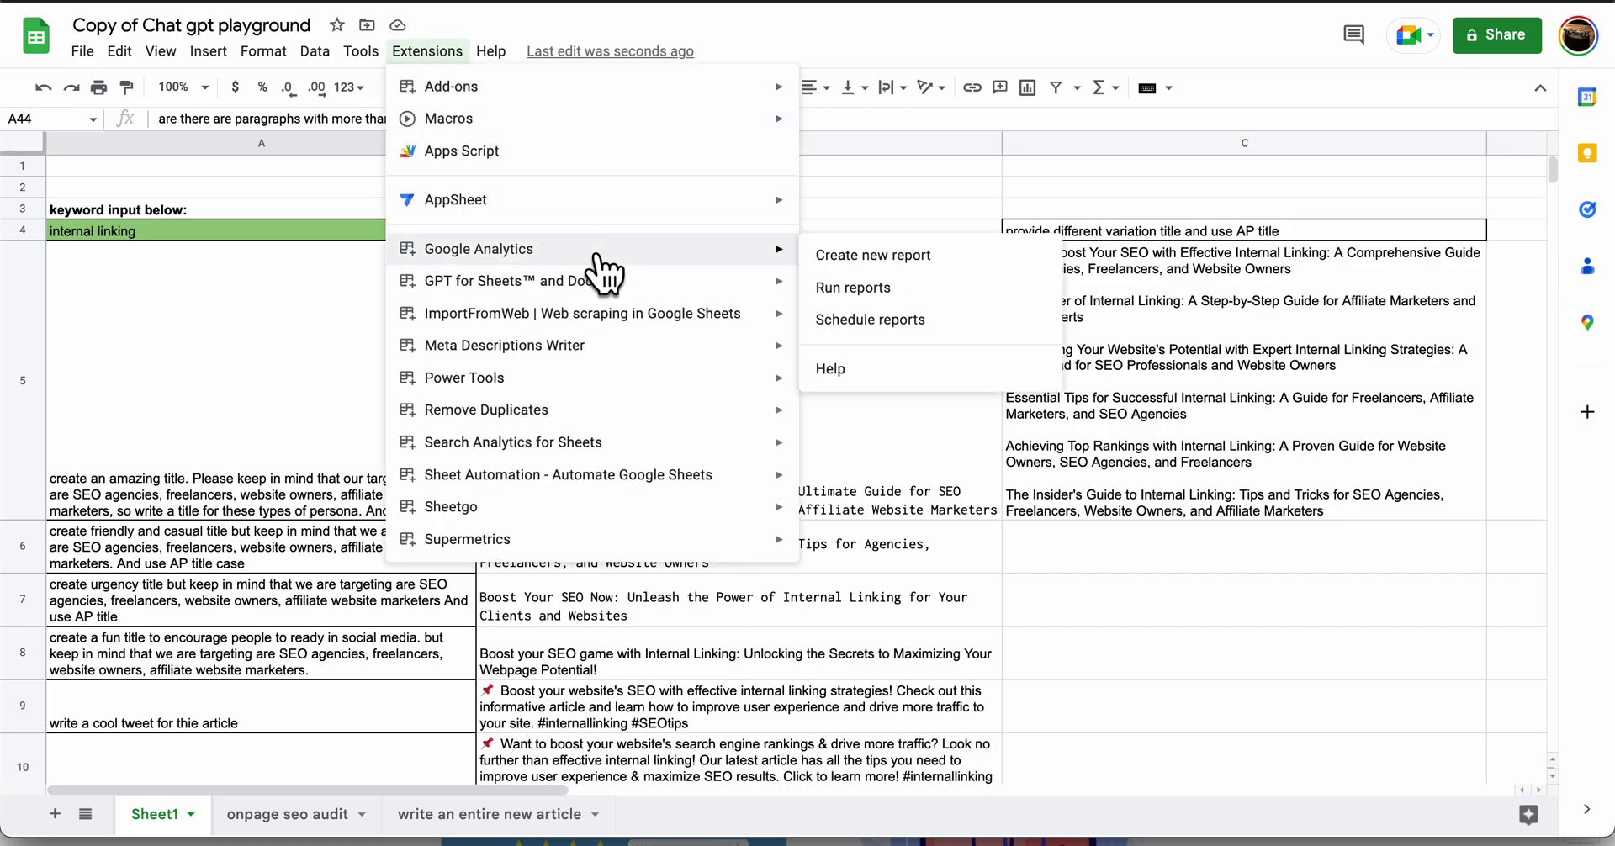
mouse_move(602, 286)
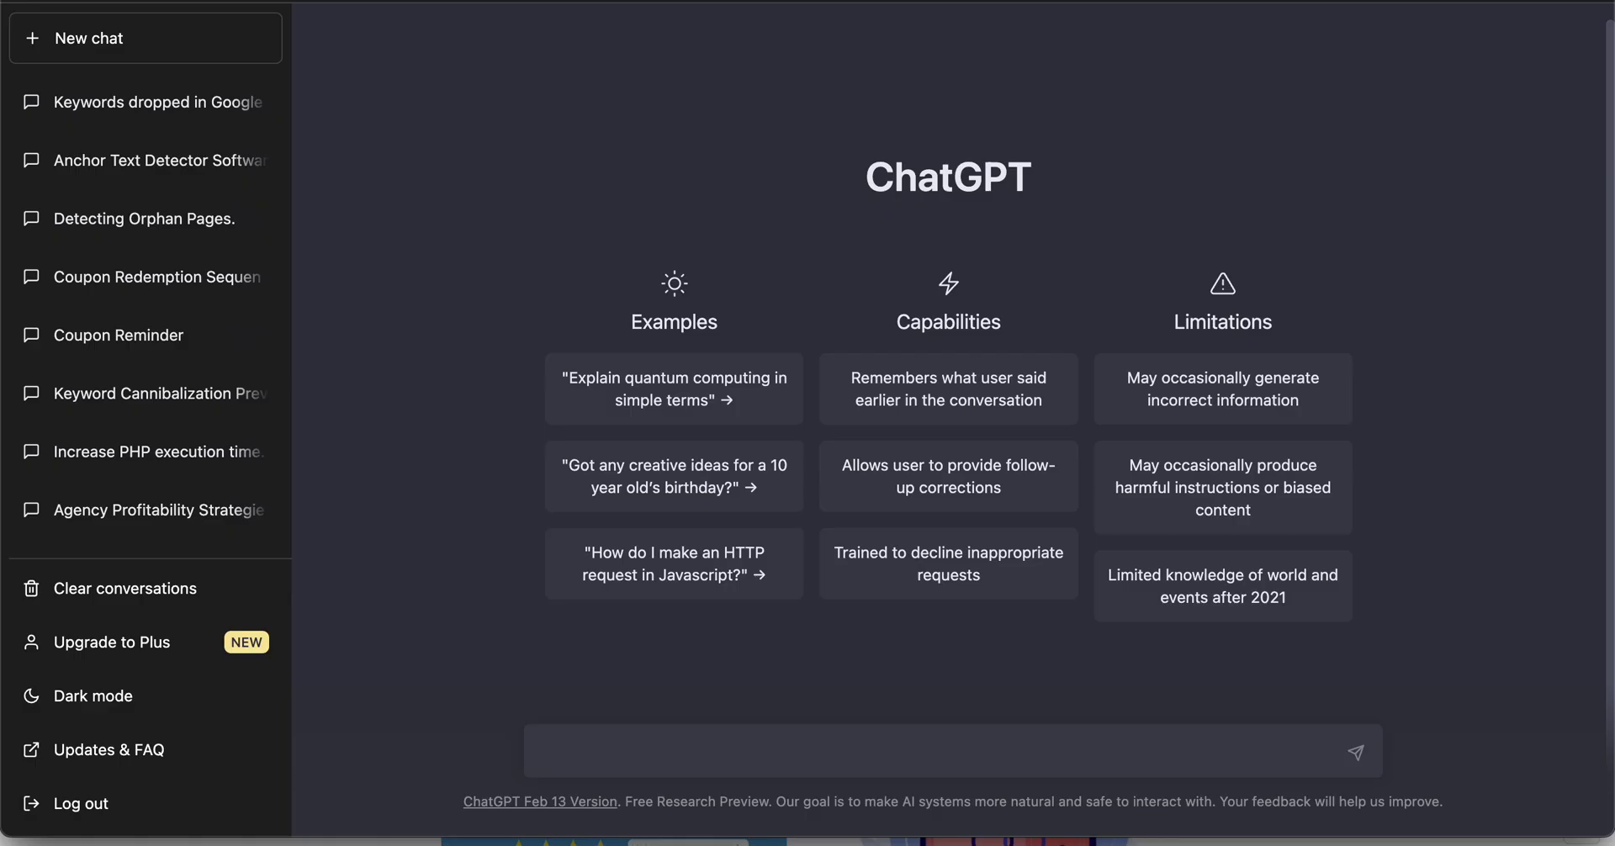
- Search 'chat openai' and open the OpenAI chat completion guide
type("chat openai")
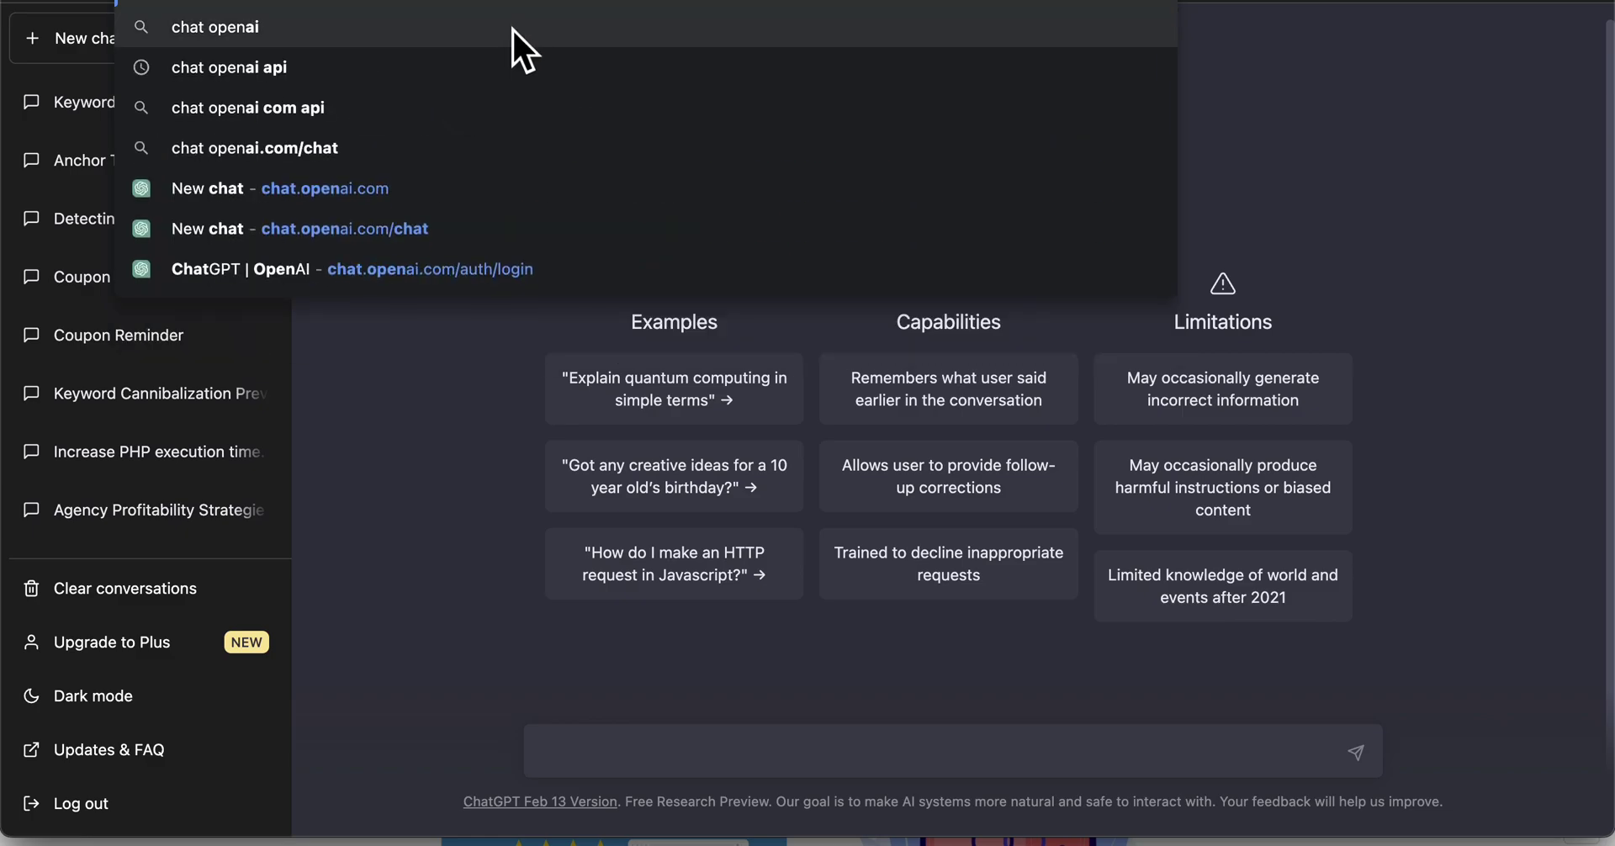
left_click(508, 68)
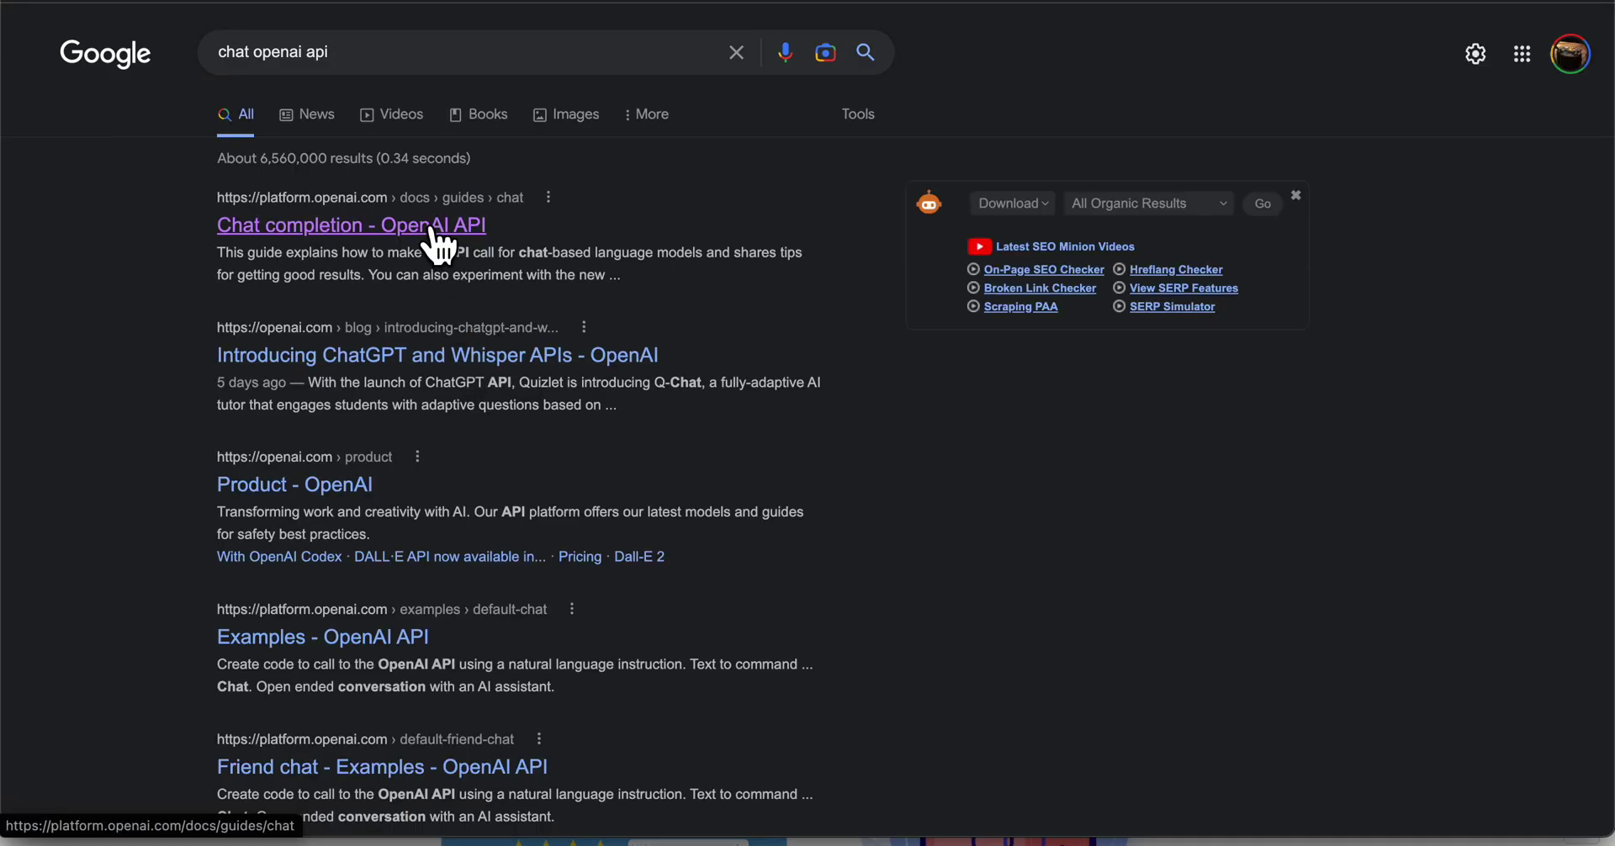
left_click(437, 225)
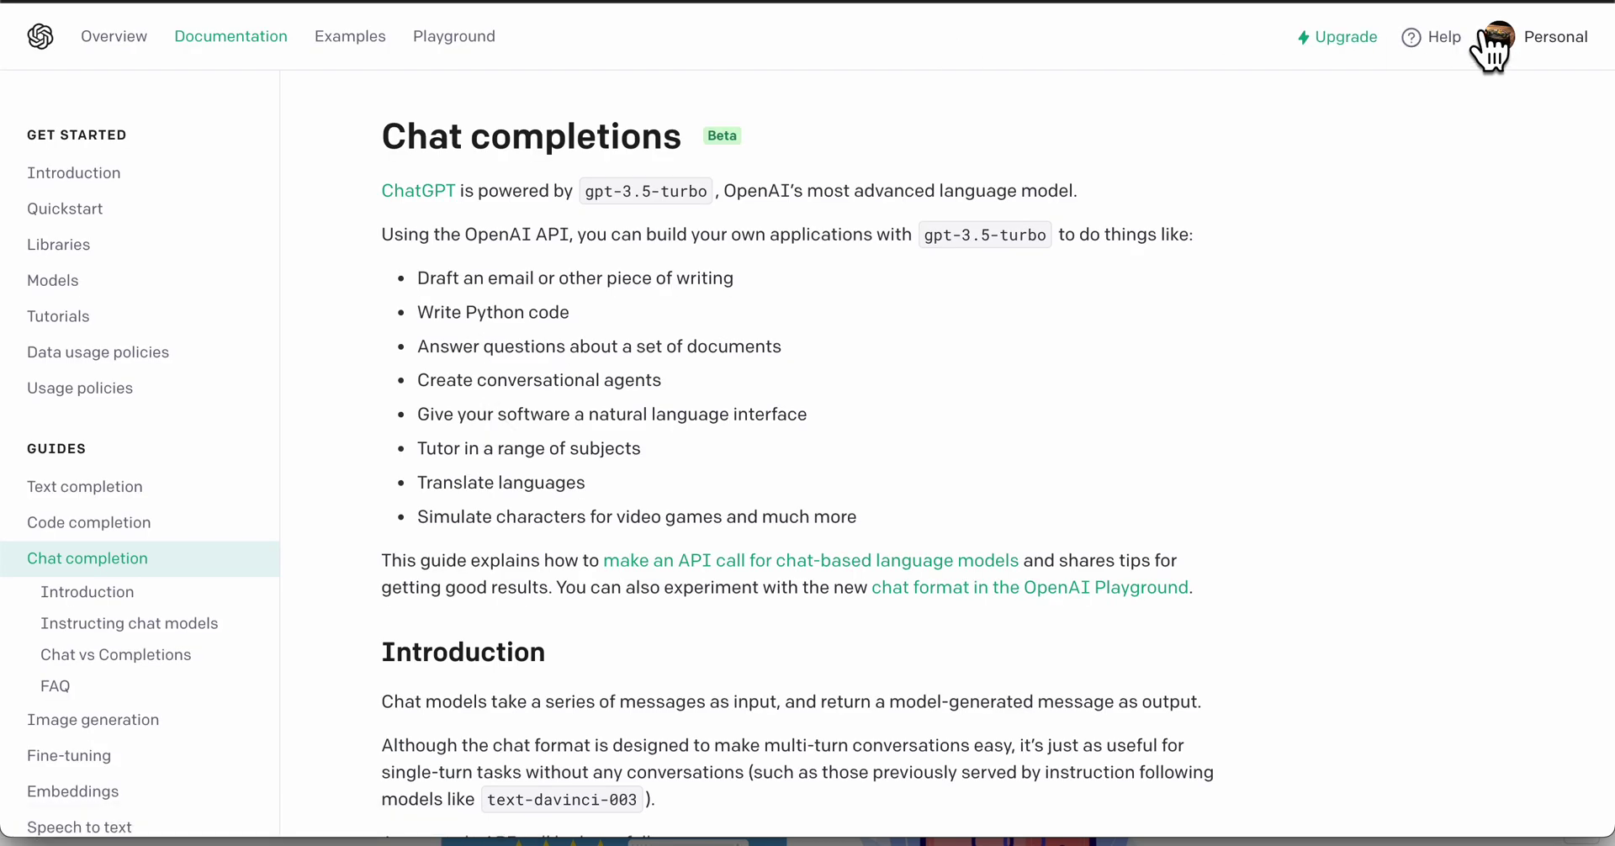
- On the API keys page, create a new secret key and then revoke one
left_click(1554, 40)
left_click(1444, 216)
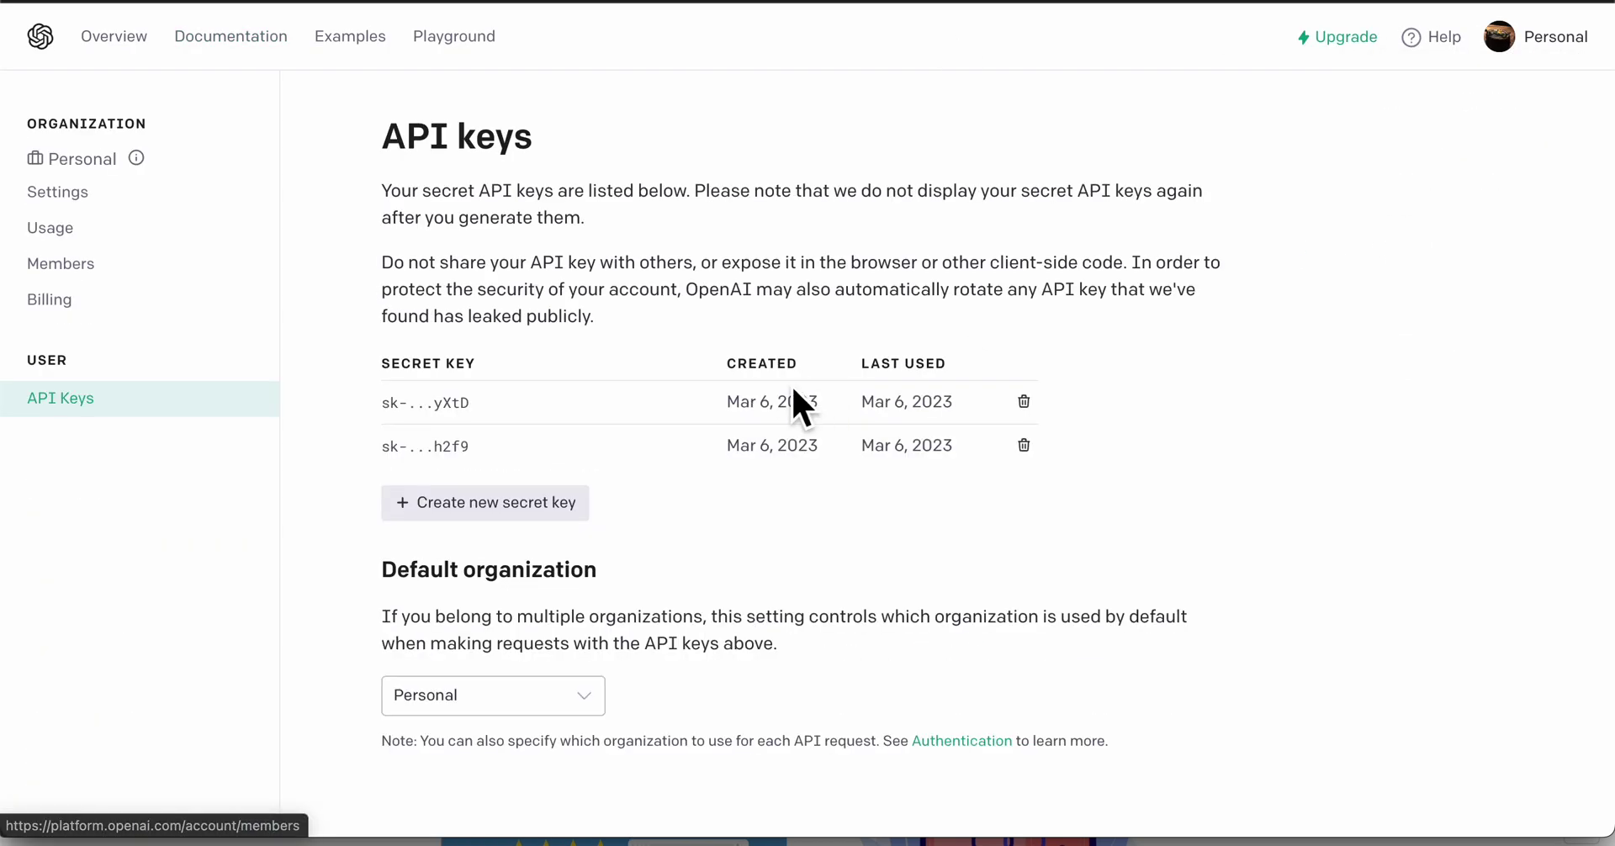
left_click(612, 504)
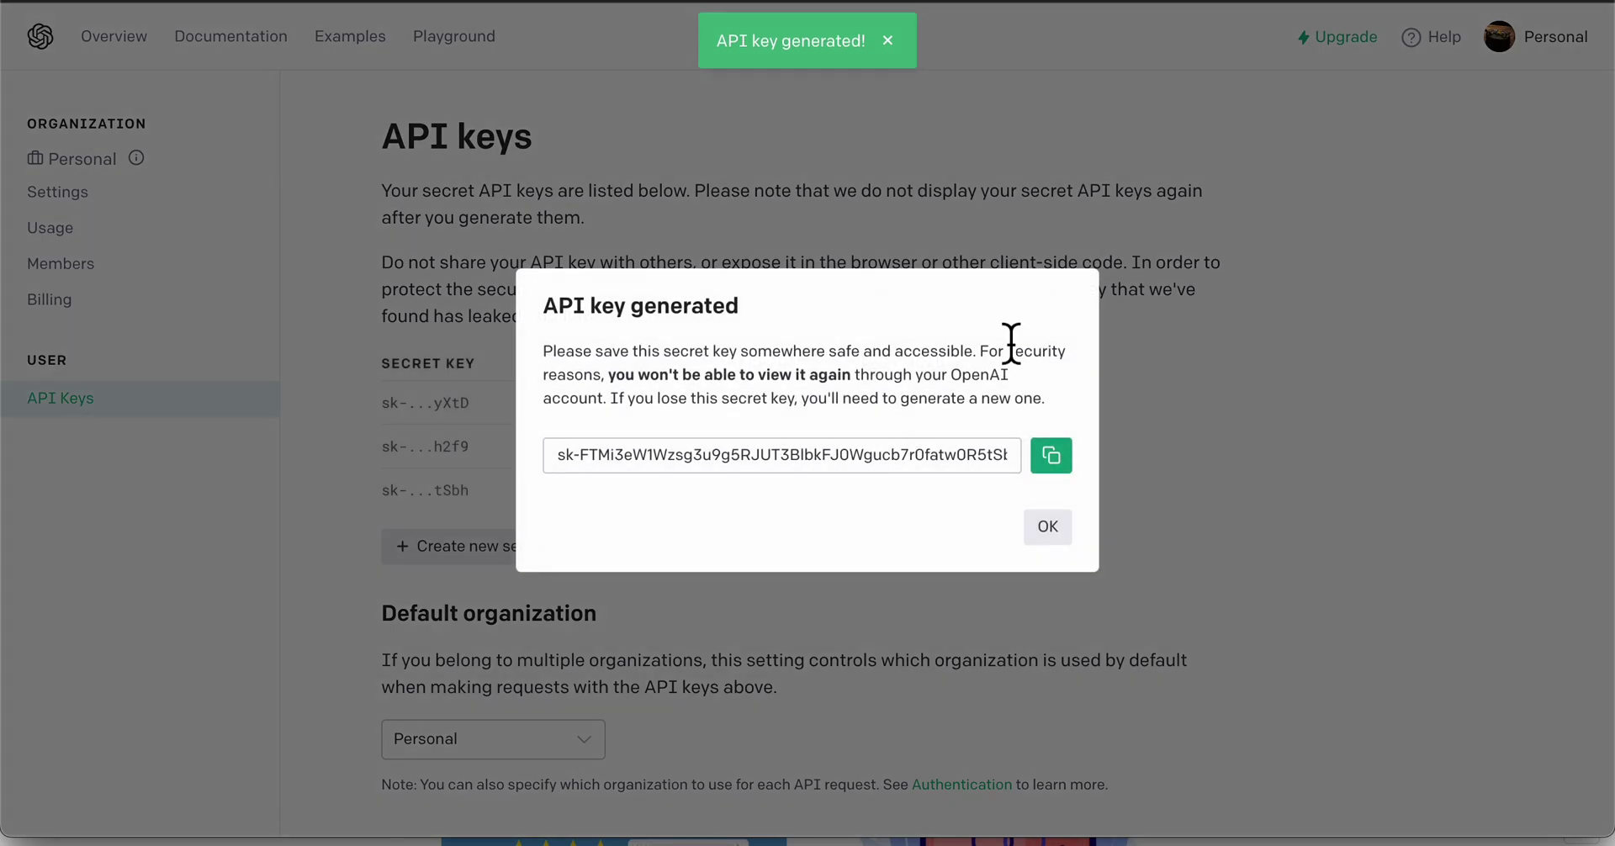
left_click(1047, 526)
left_click(1023, 489)
left_click(1027, 542)
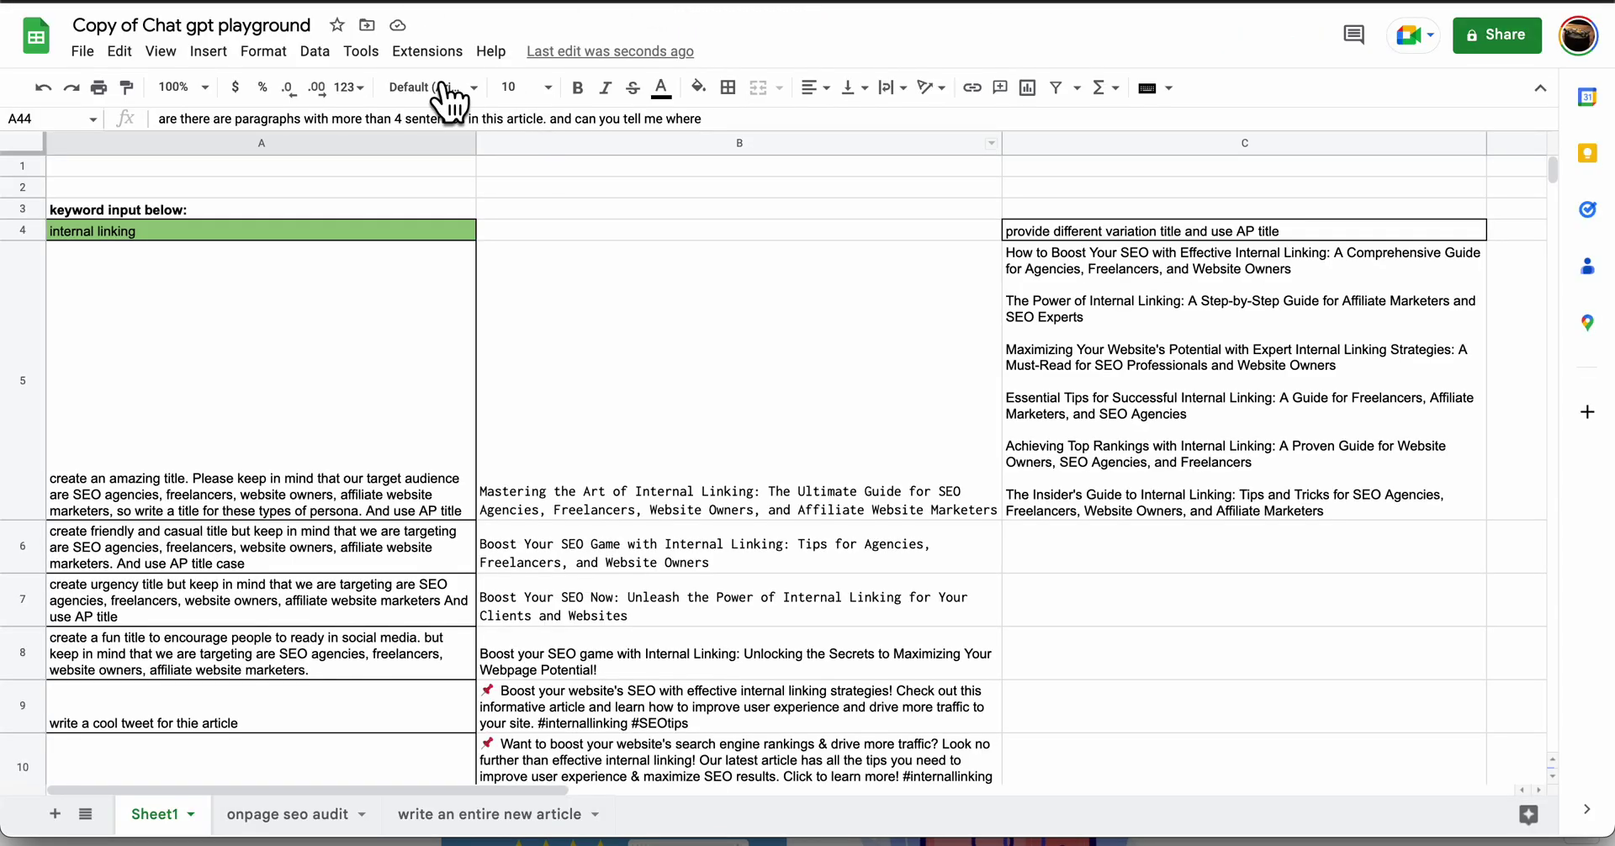
left_click(426, 51)
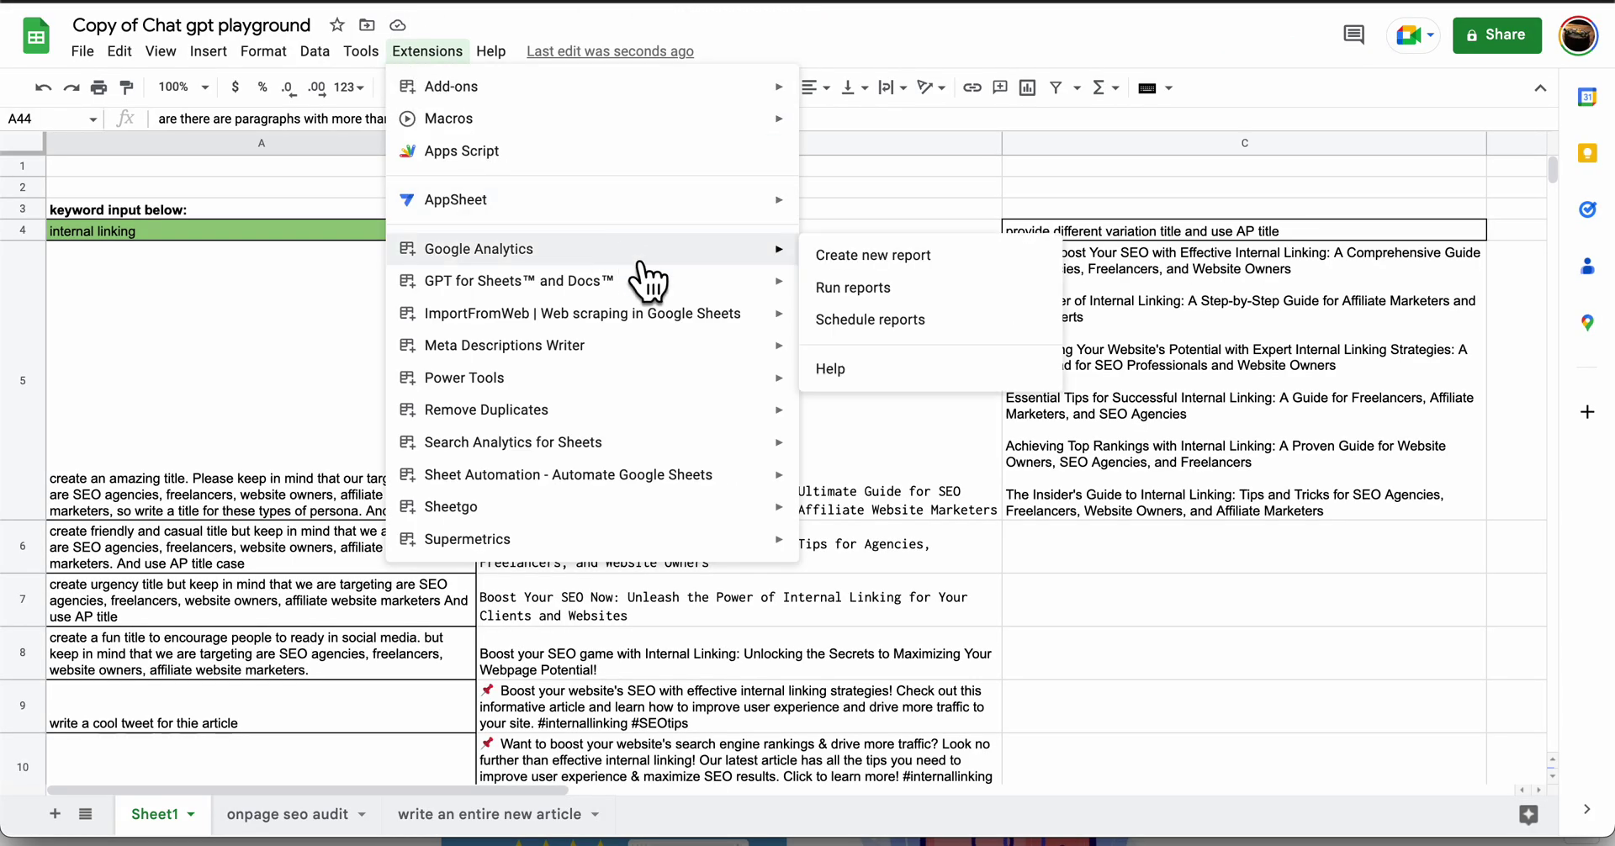
- Close the GPT for Sheets menu and scroll down to the CTA result in row 19
mouse_move(711, 286)
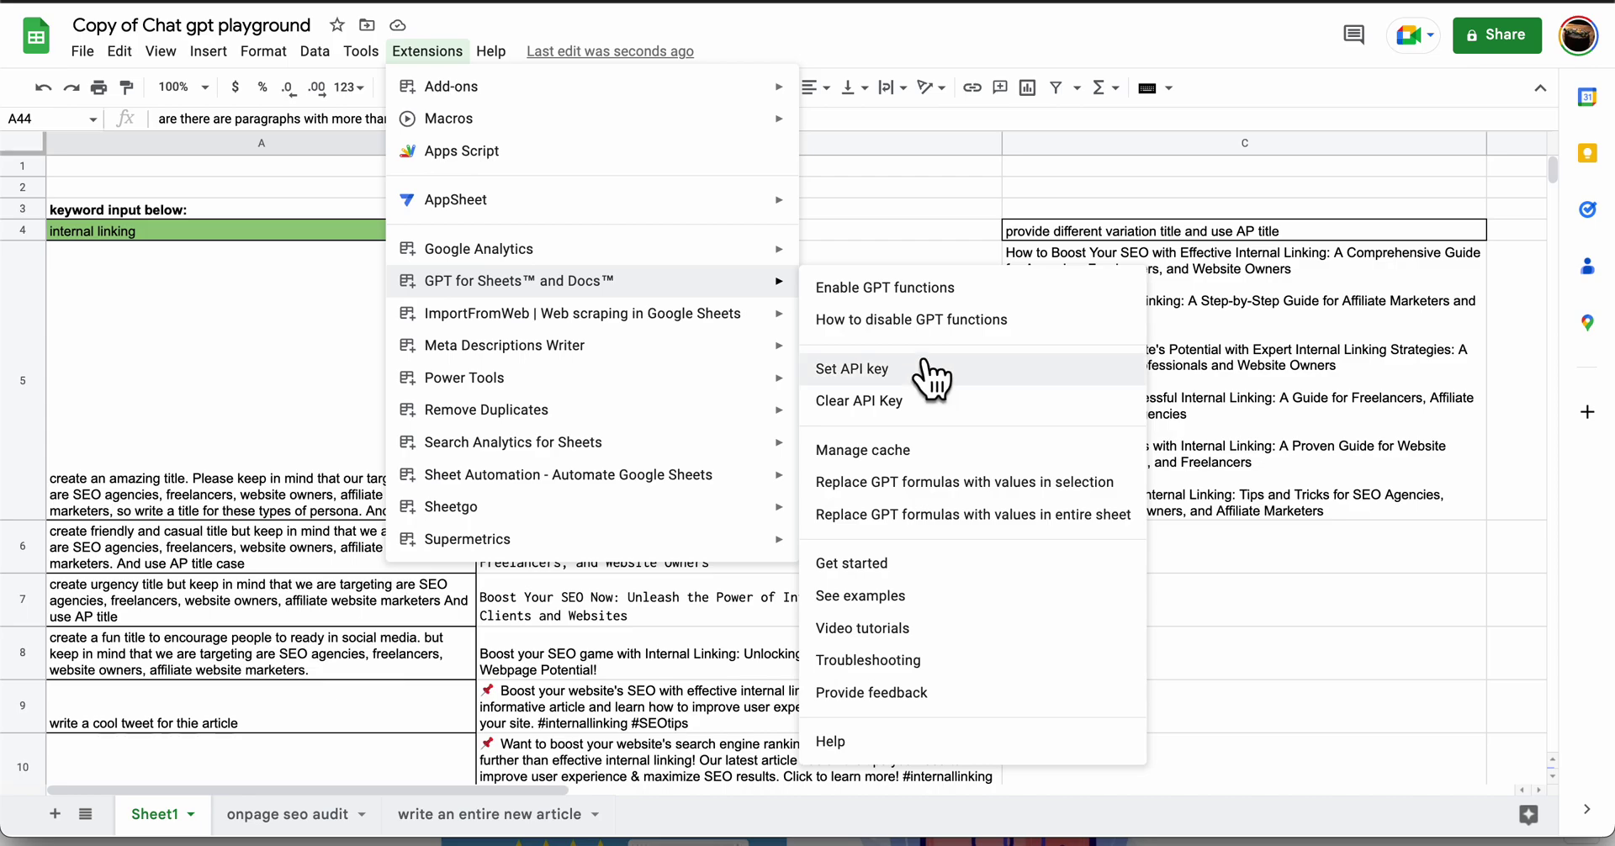
left_click(941, 220)
scroll(941, 222, "down", 5)
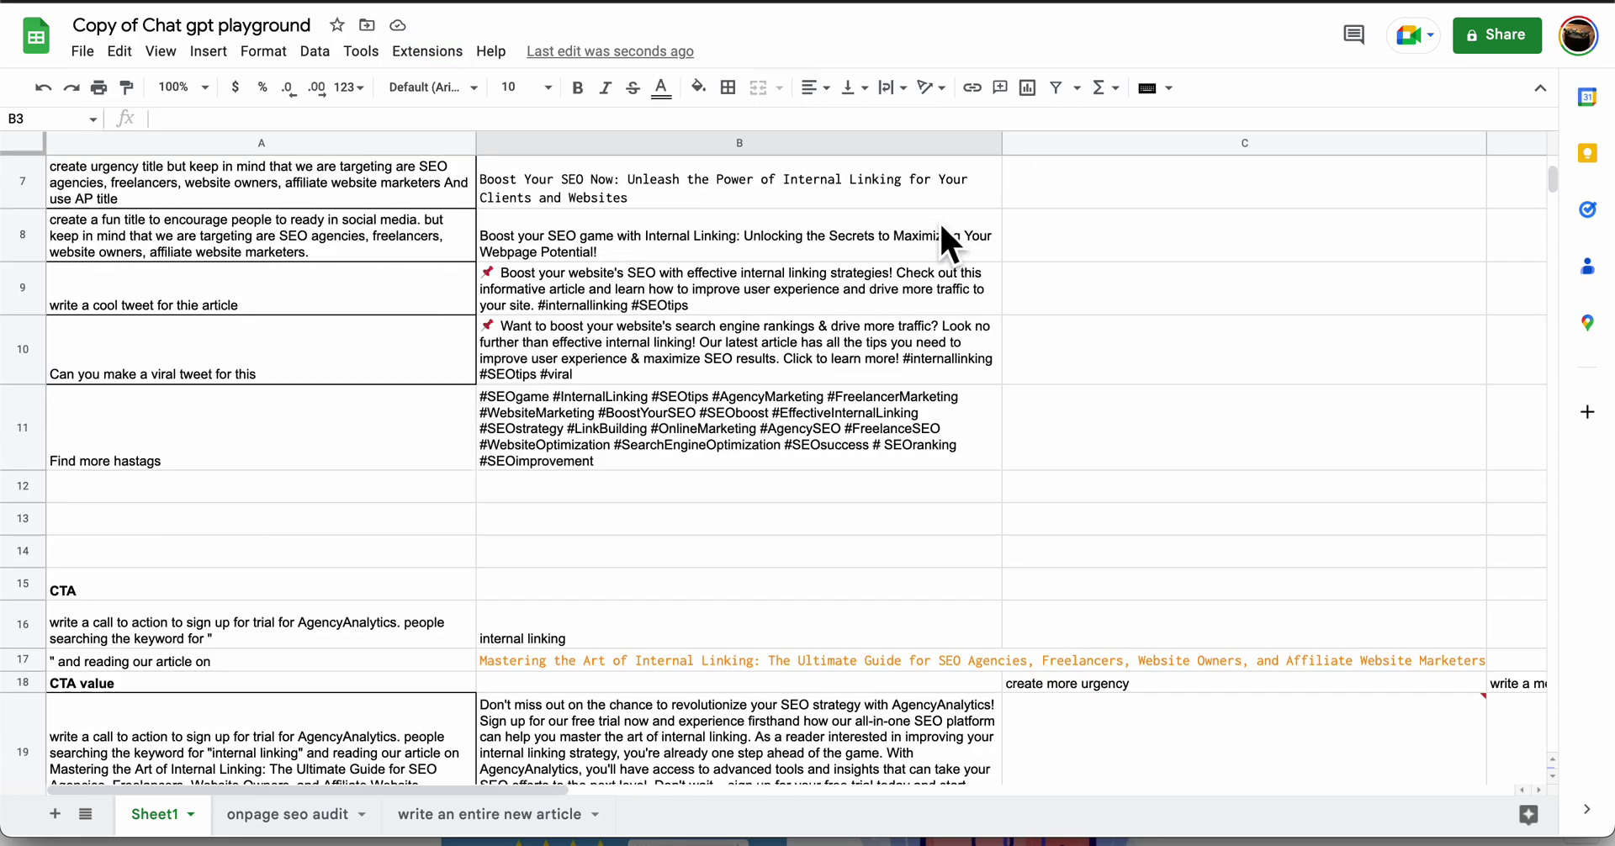
scroll(940, 220, "down", 3)
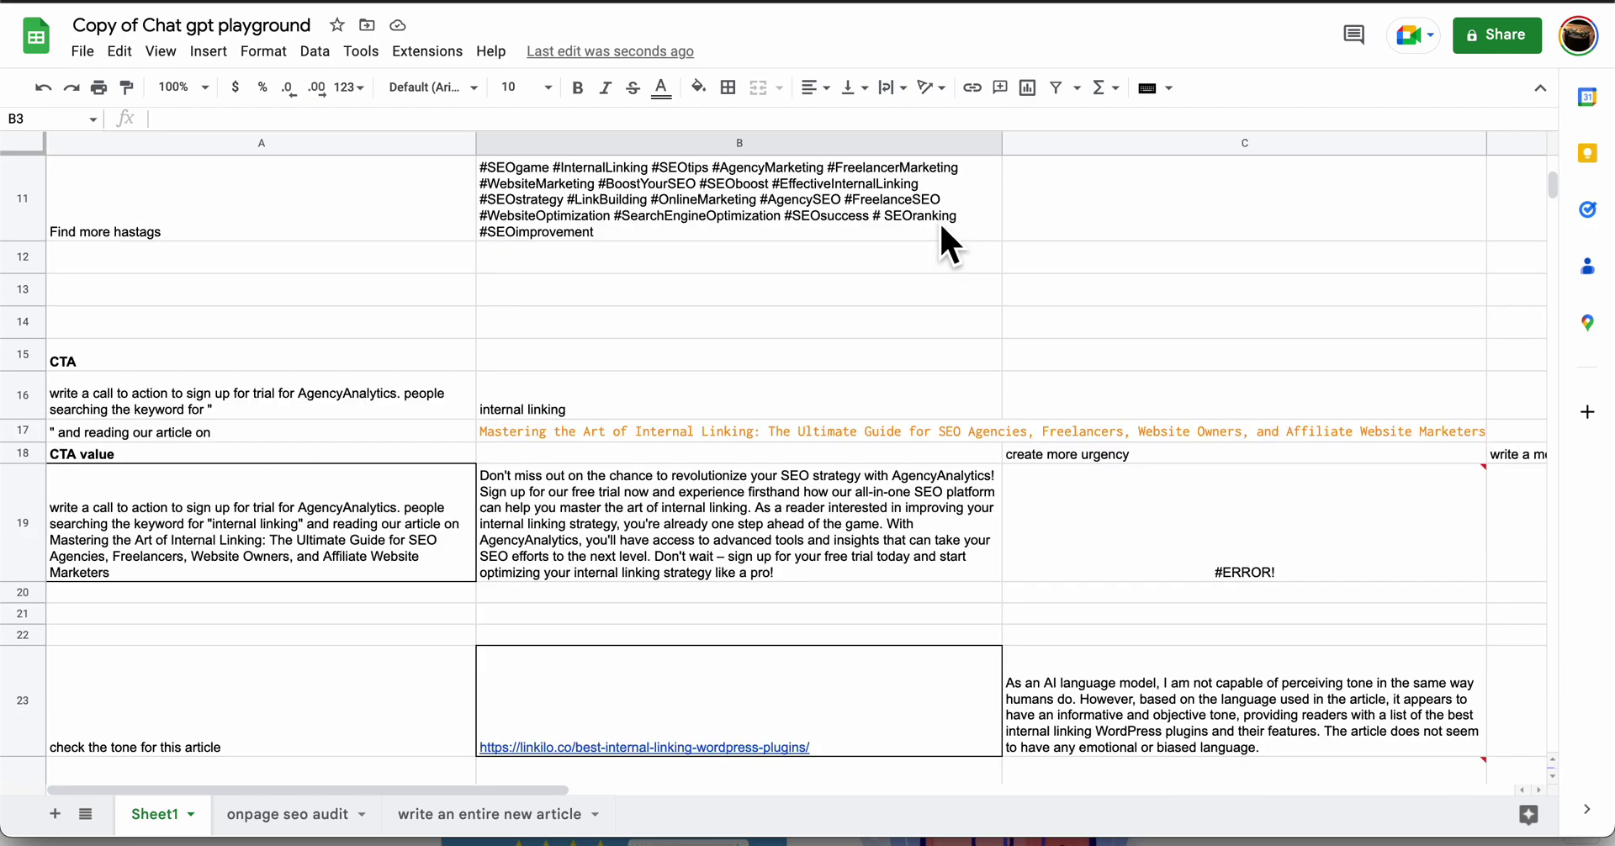
scroll(940, 225, "down", 2)
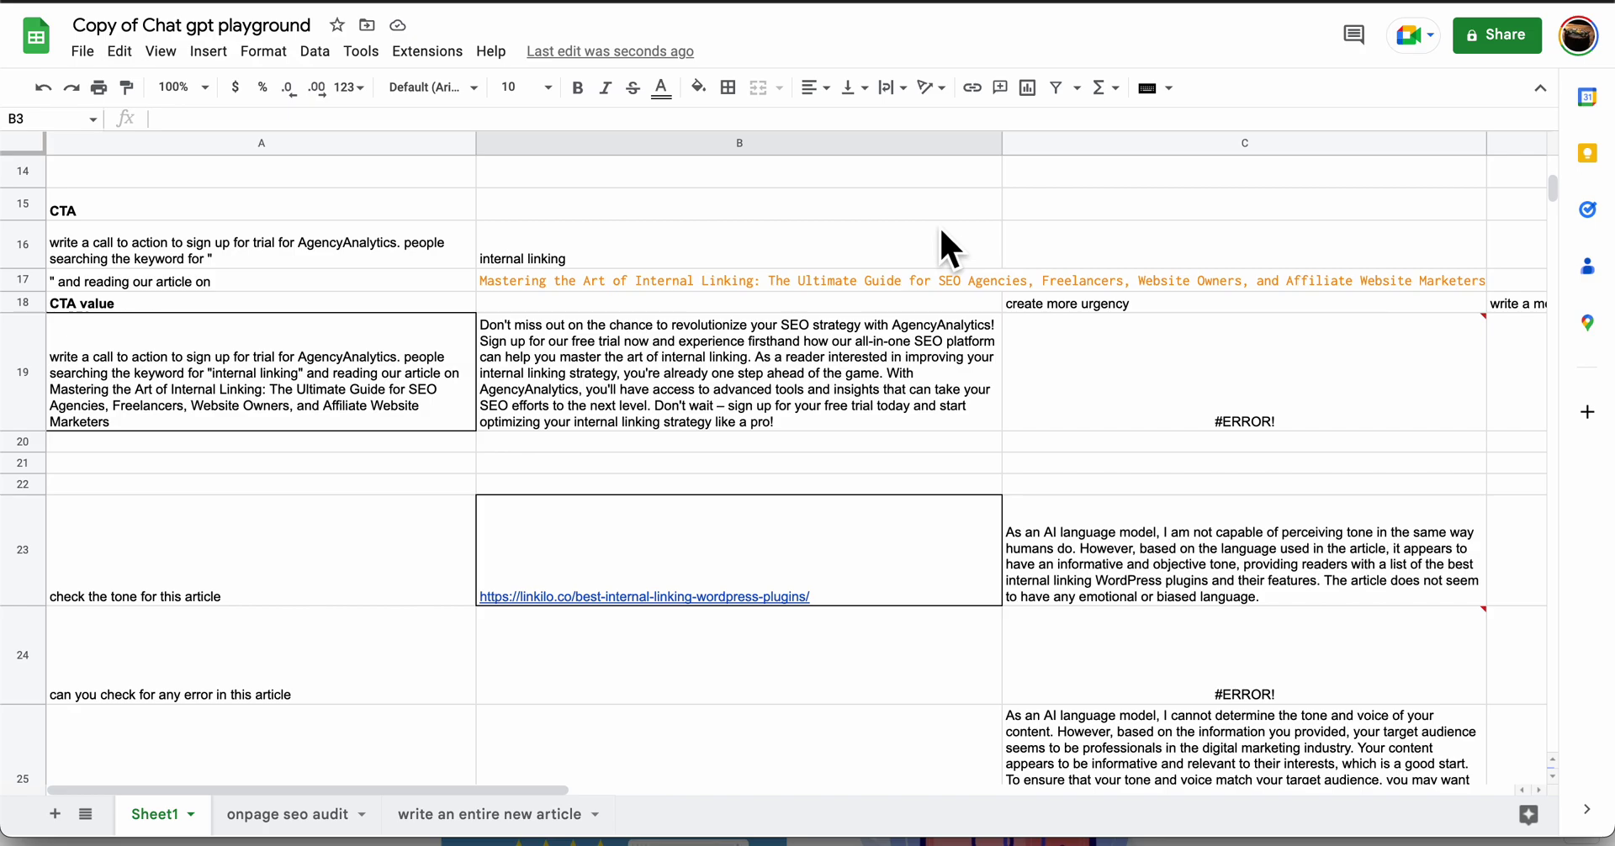
scroll(940, 225, "up", 3)
- Review how the CTA prompt is assembled and view the title-writing prompt
left_click(702, 607)
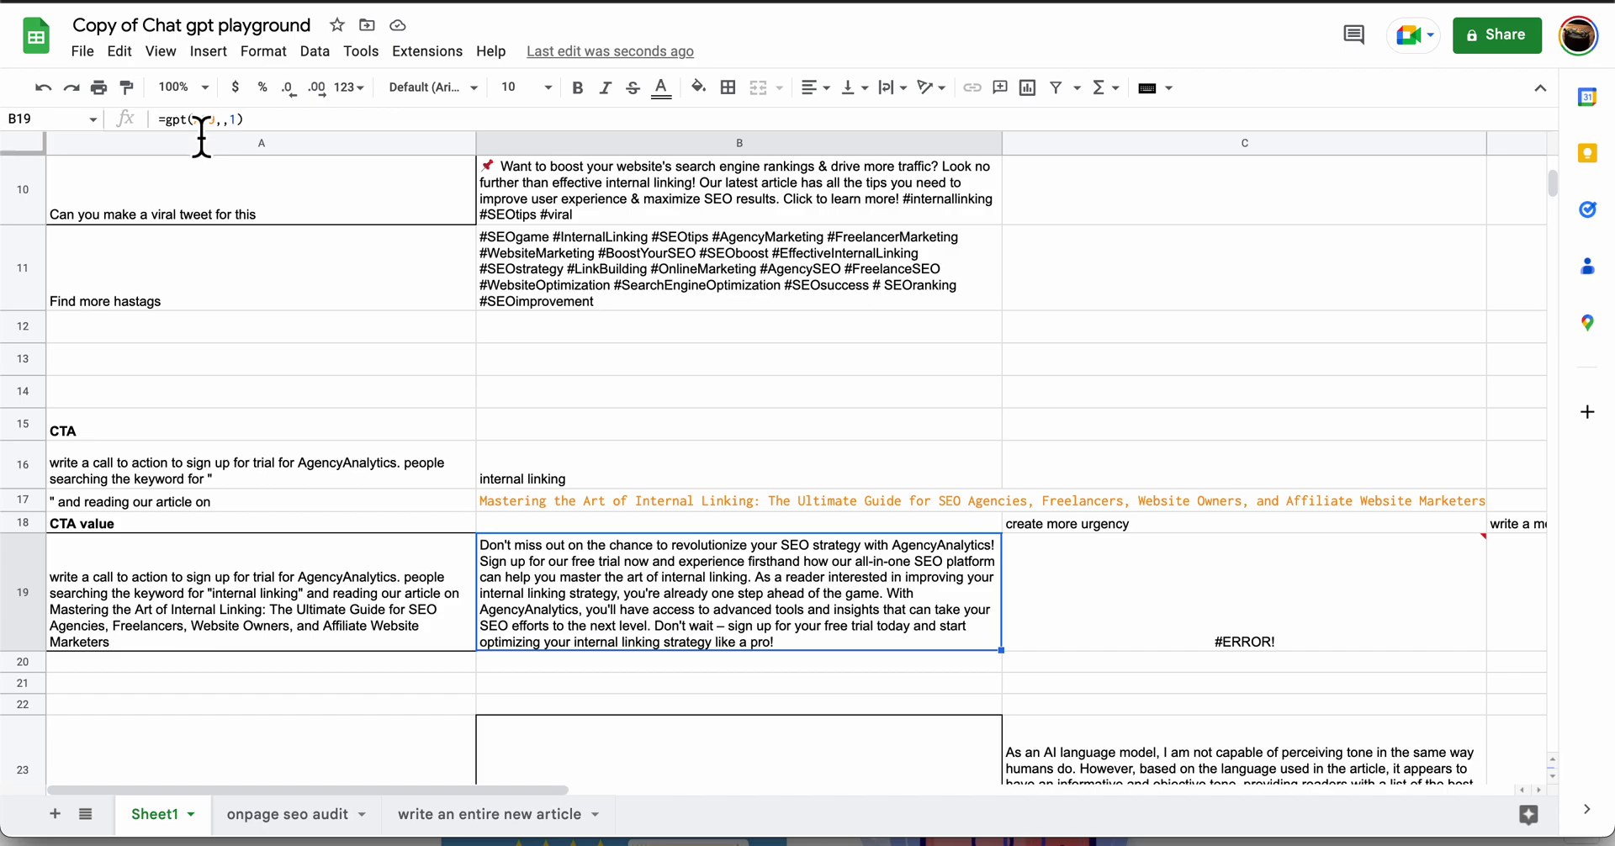
left_click(360, 629)
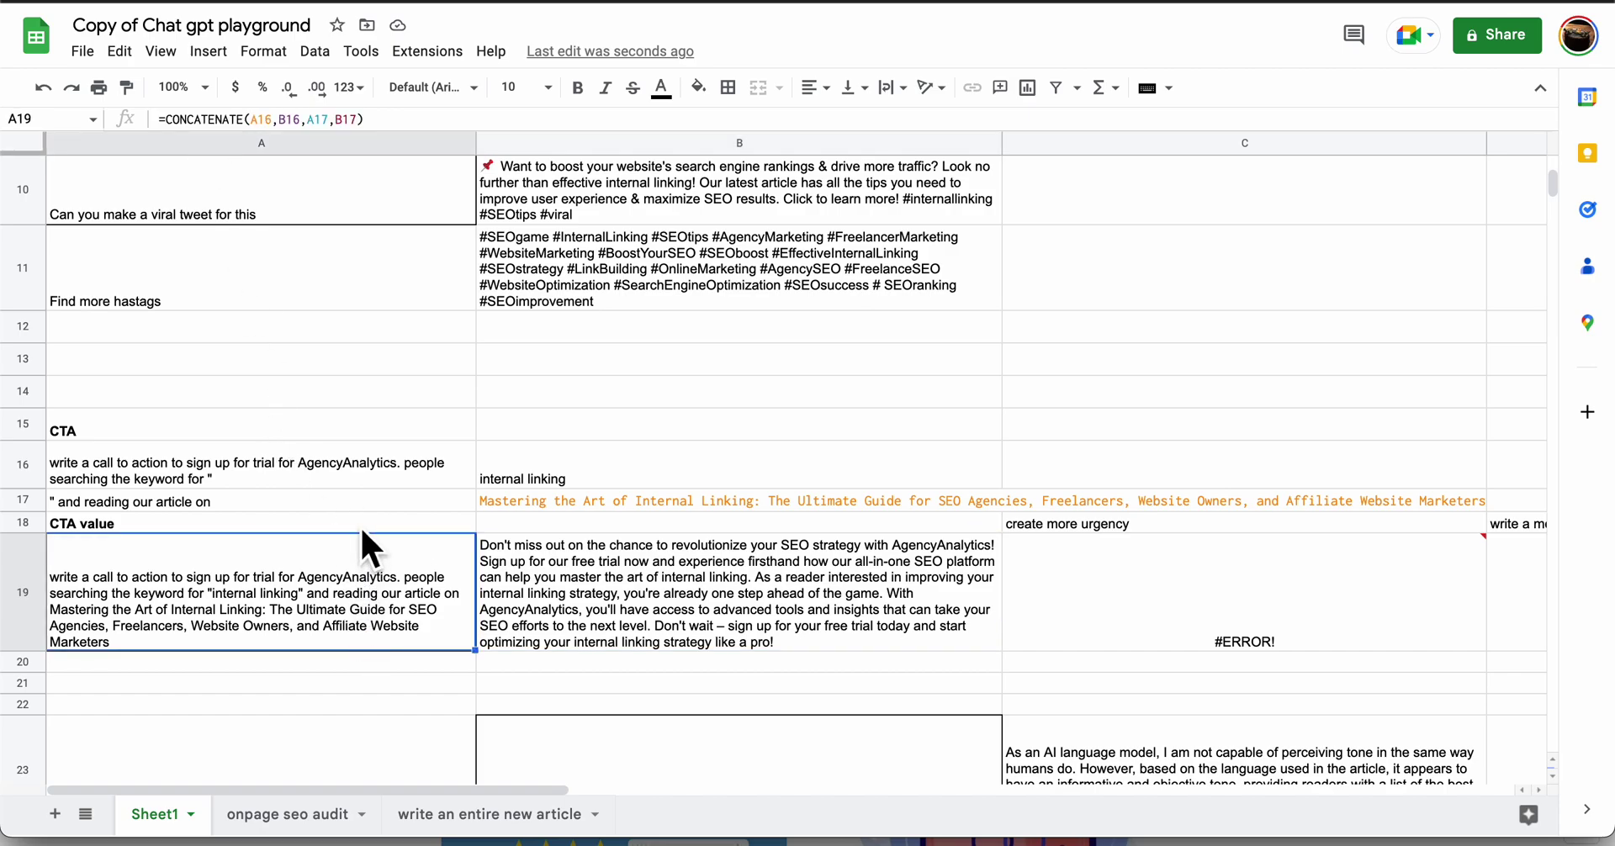
left_click(414, 483)
scroll(412, 469, "up", 7)
left_click(318, 232)
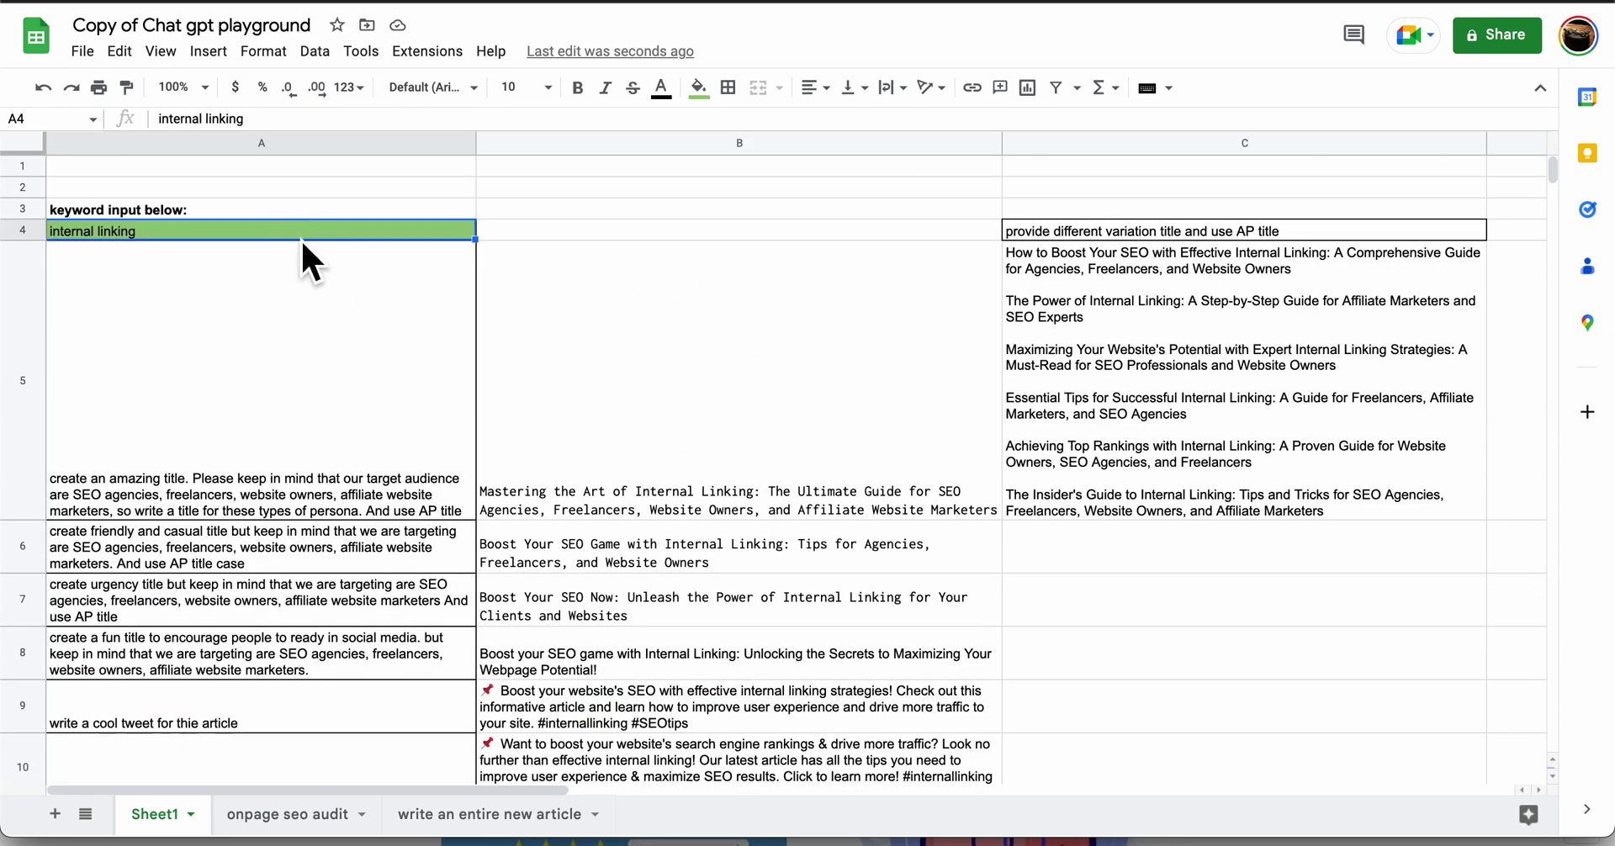
left_click(328, 425)
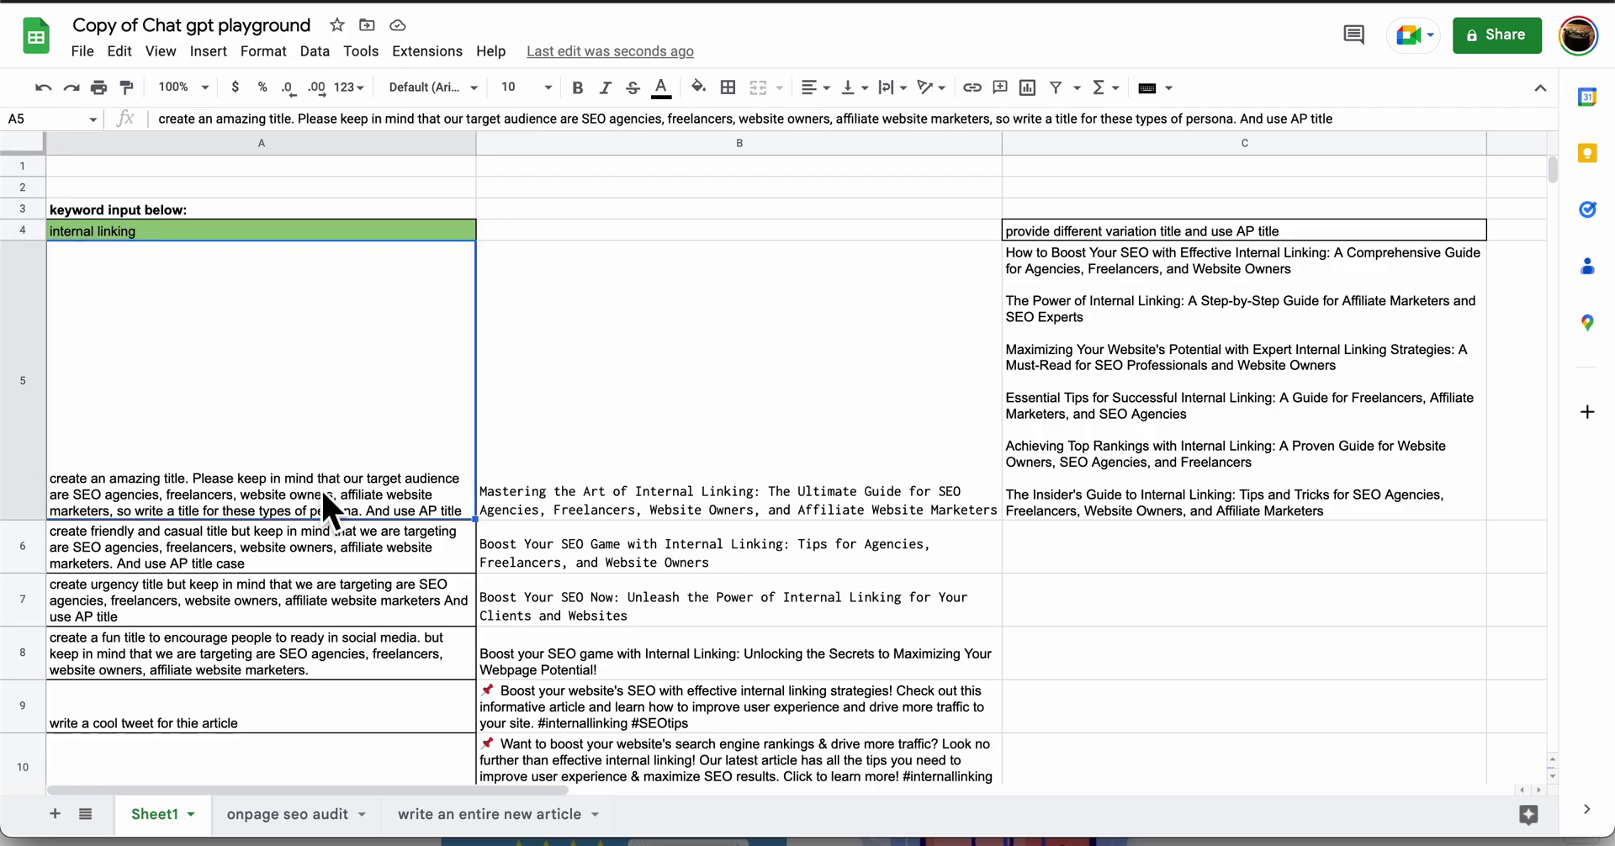
- Change B5's formula from =gpt(A5,A4,1) to =gpt(A5,A4) to regenerate the title
double_click(205, 474)
left_click(186, 252)
left_click(567, 446)
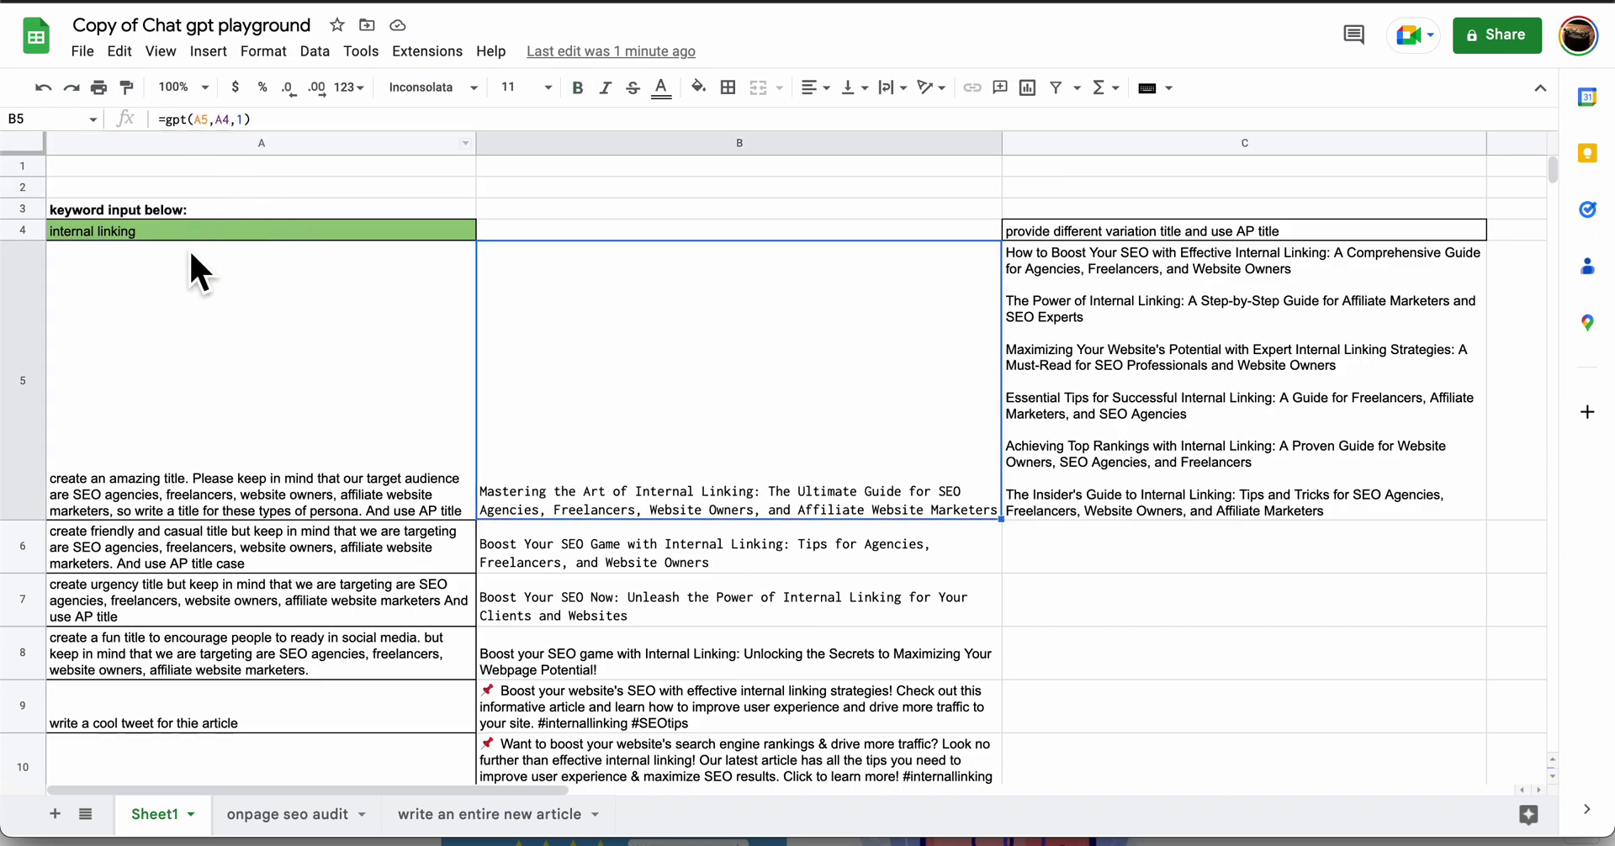
left_click(215, 120)
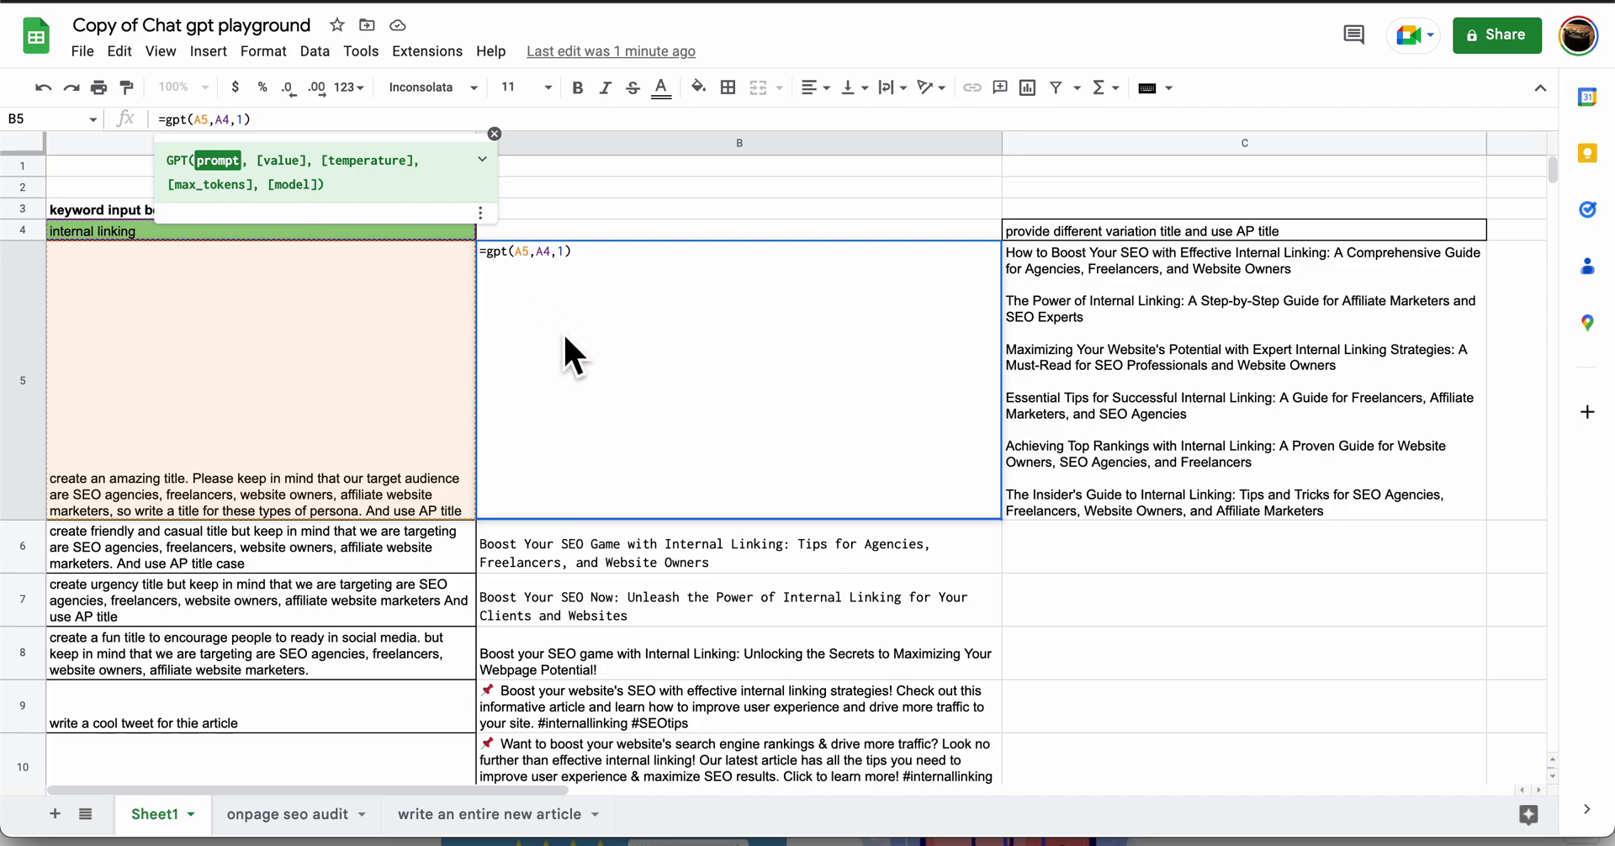
left_click(392, 235)
left_click(585, 323)
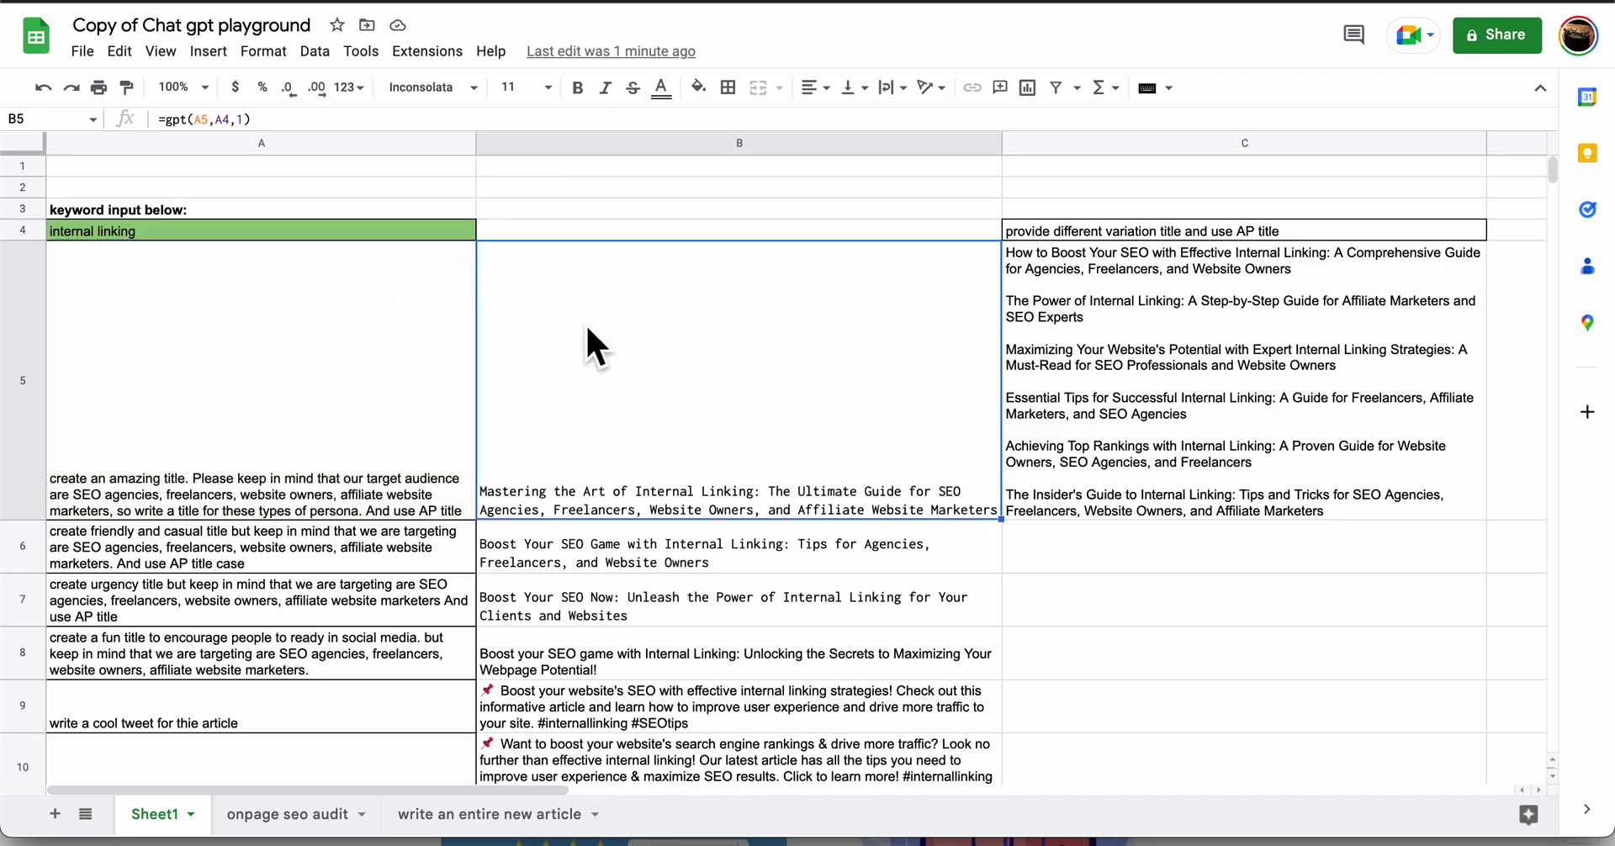
left_click(244, 122)
key("Return")
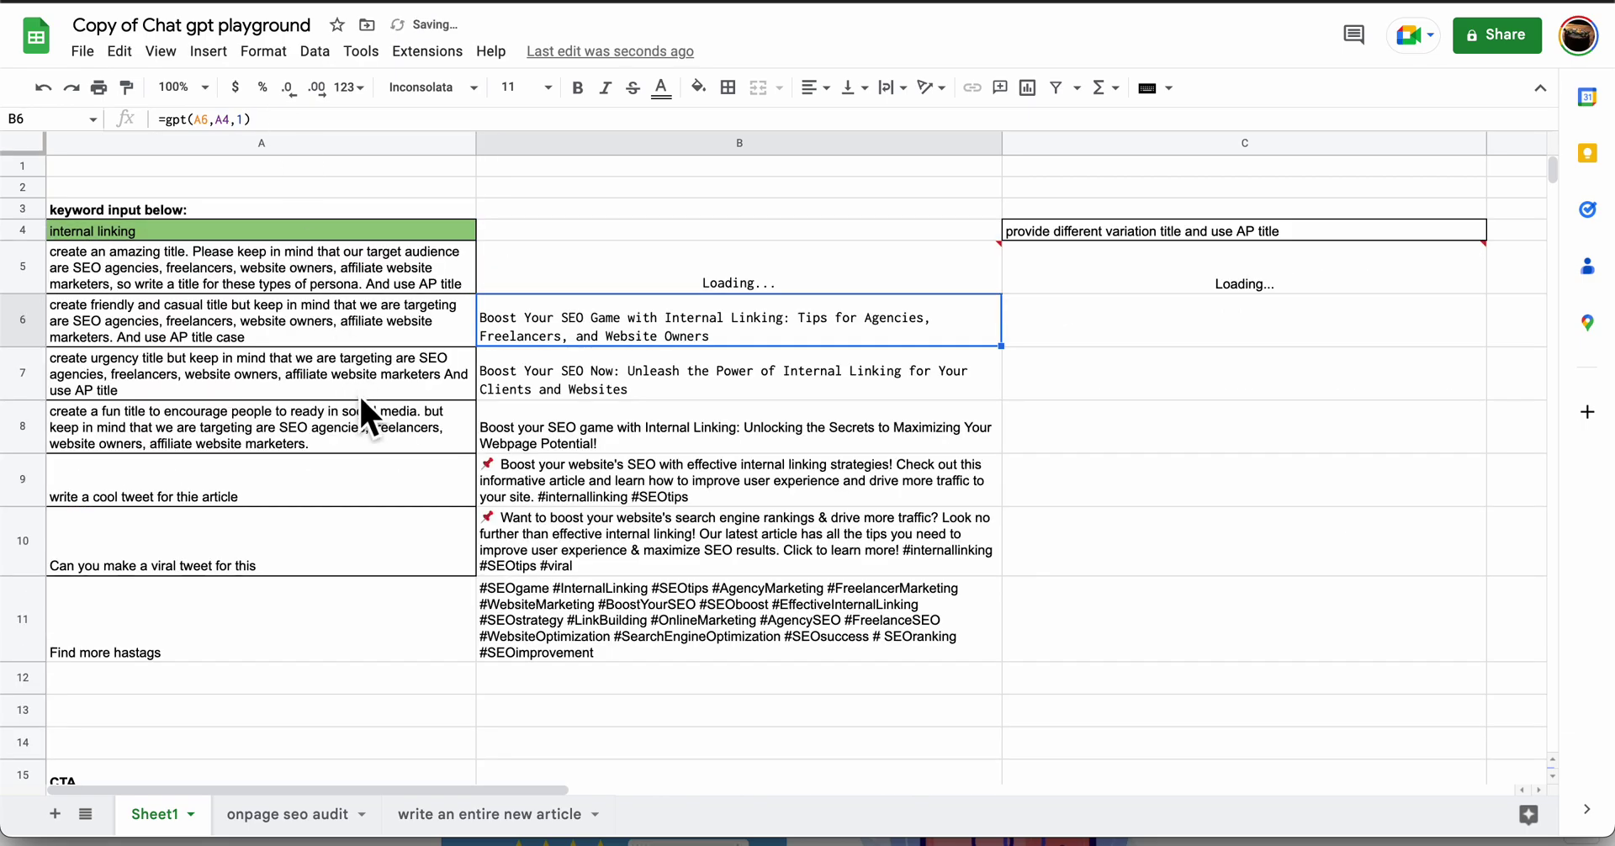
left_click(573, 274)
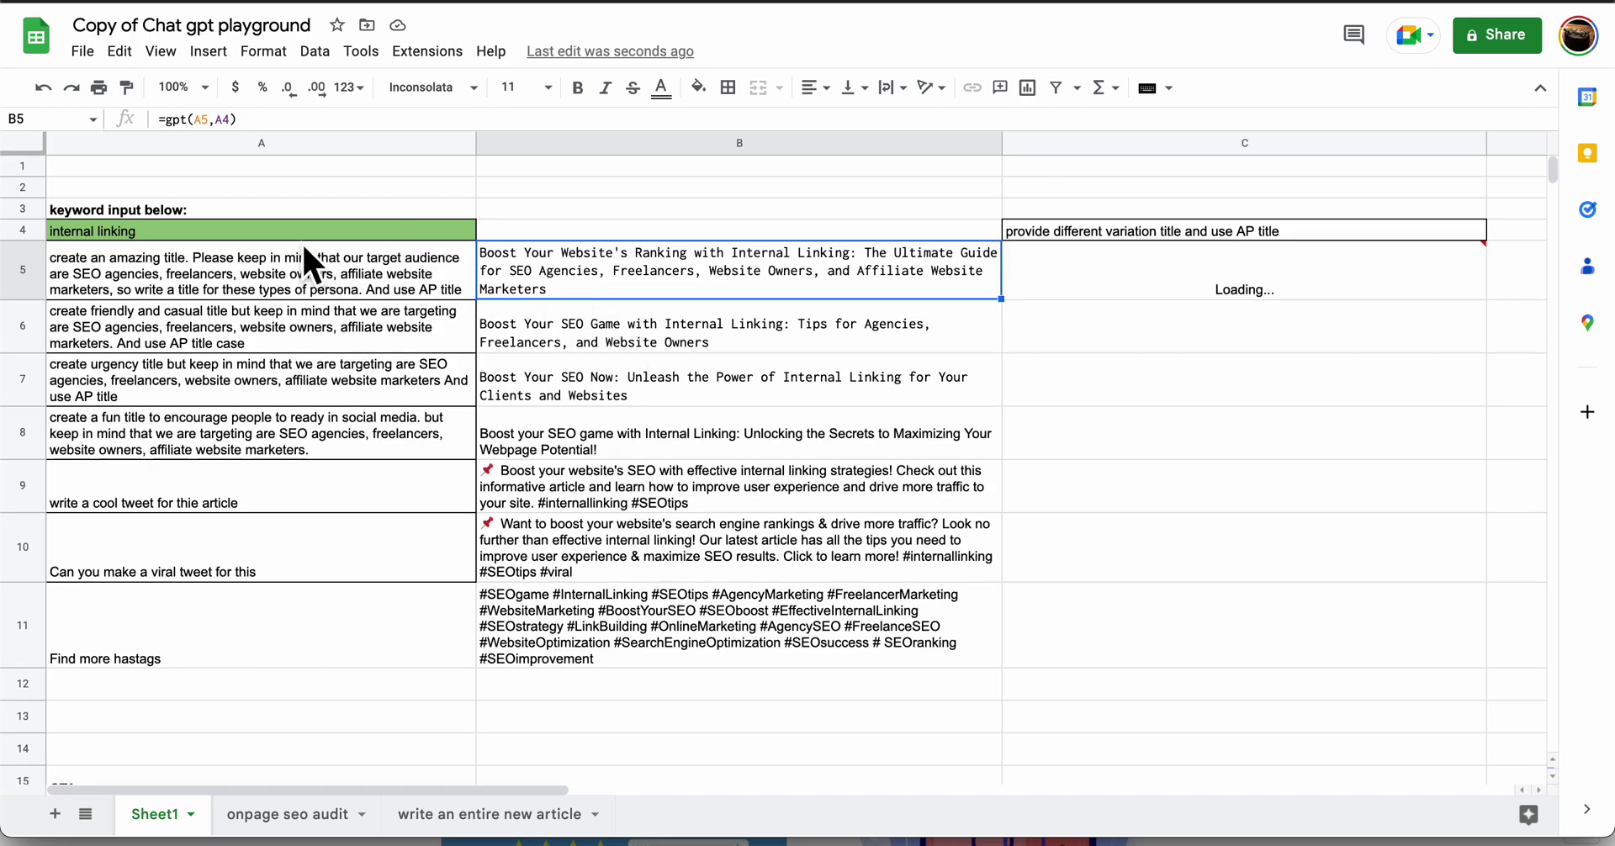
left_click(259, 285)
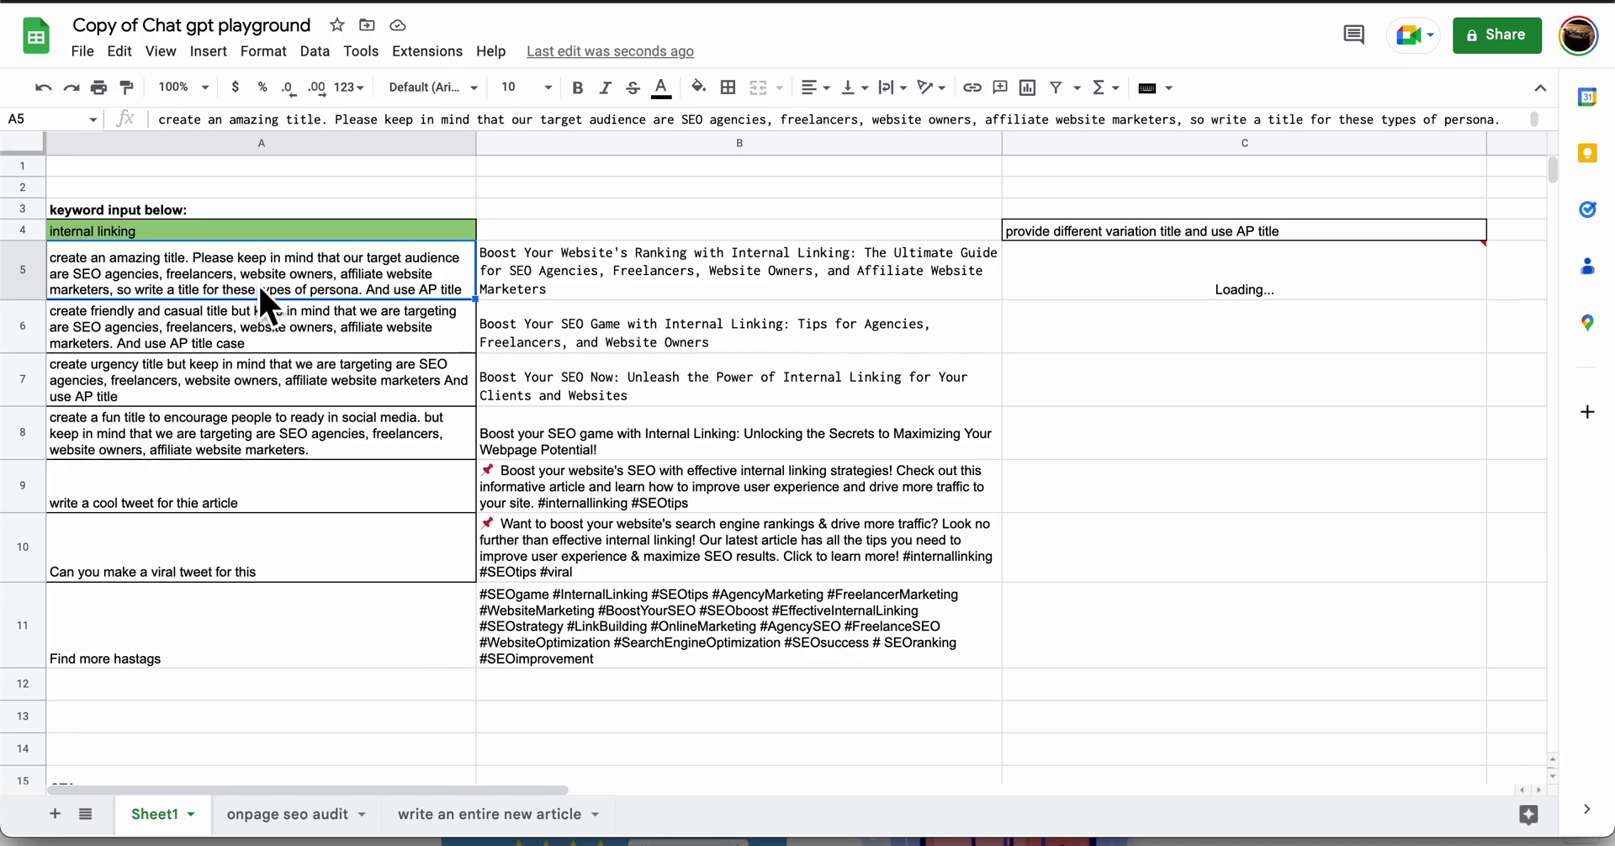
- Review the keyword cell, the article error-check prompt and the audited article link
left_click(263, 236)
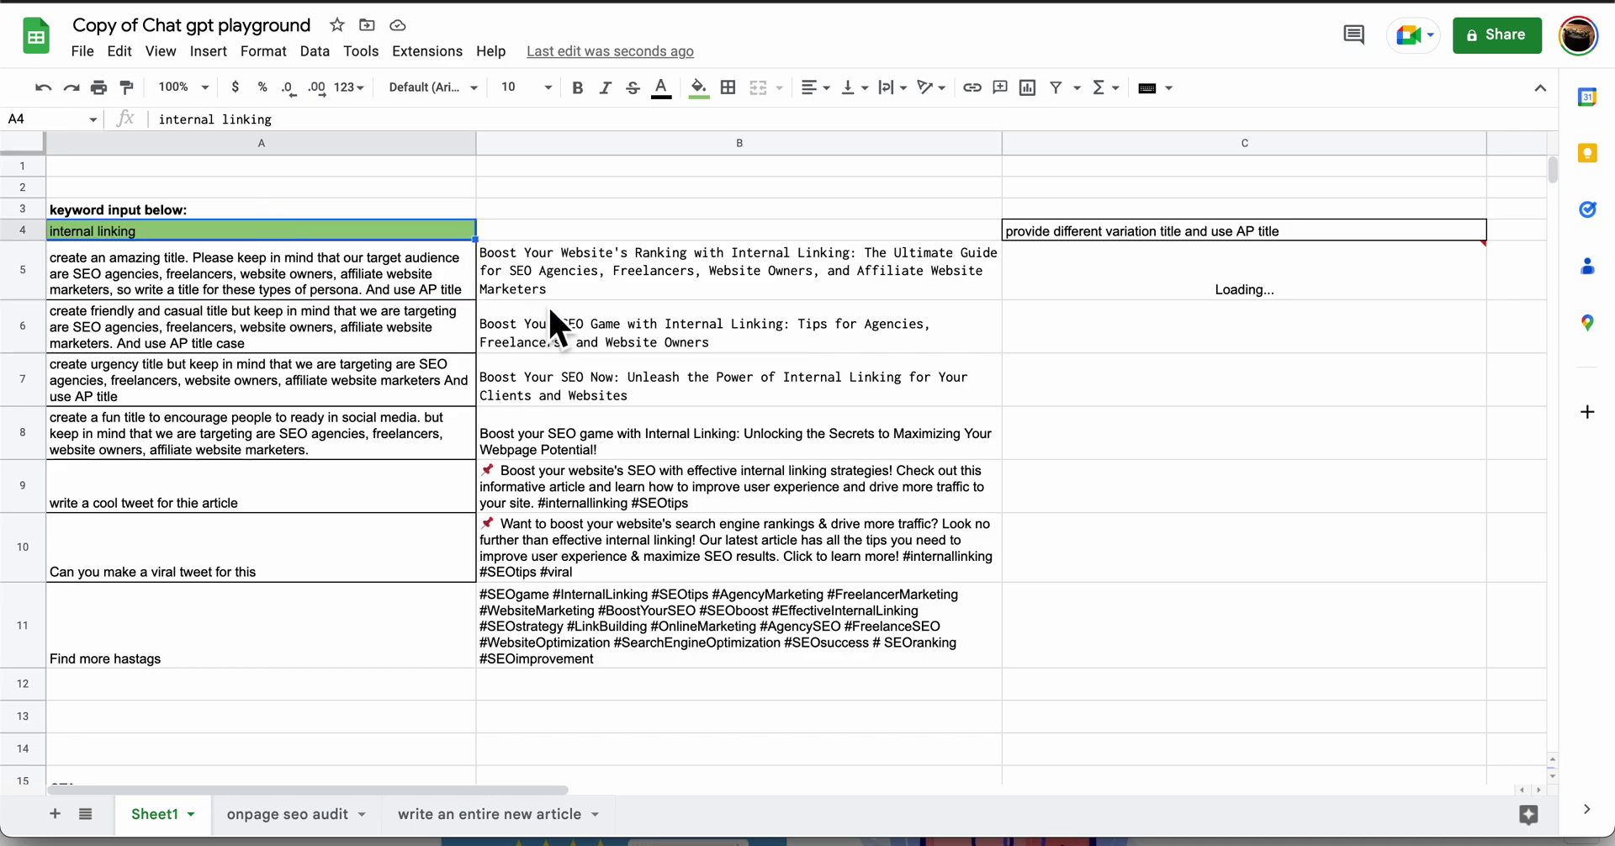
scroll(340, 394, "down", 6)
scroll(397, 668, "down", 2)
left_click(428, 592)
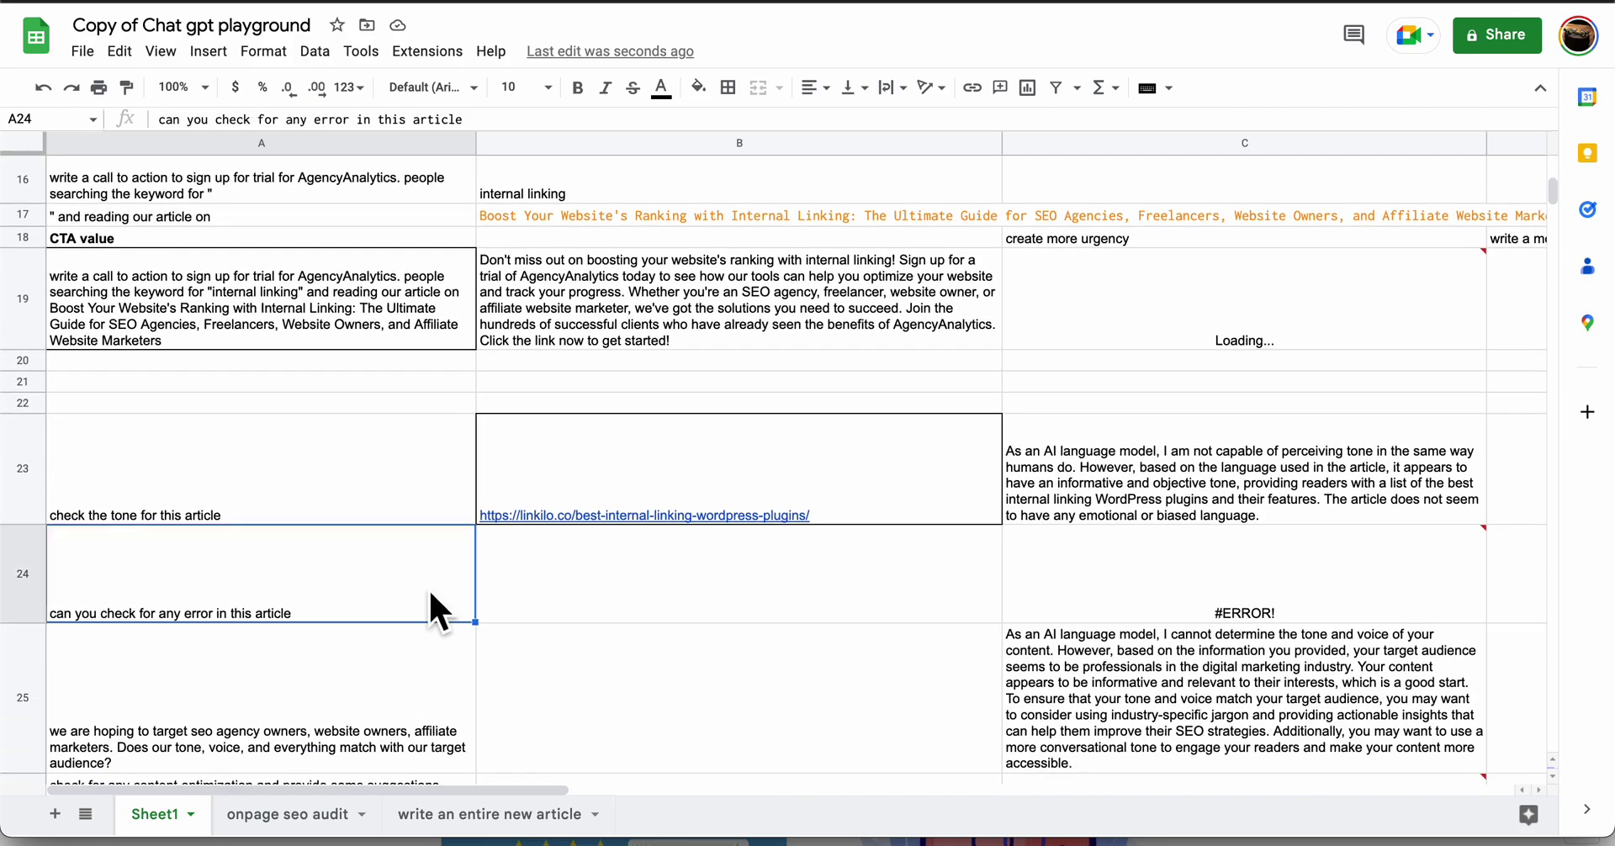
left_click(642, 472)
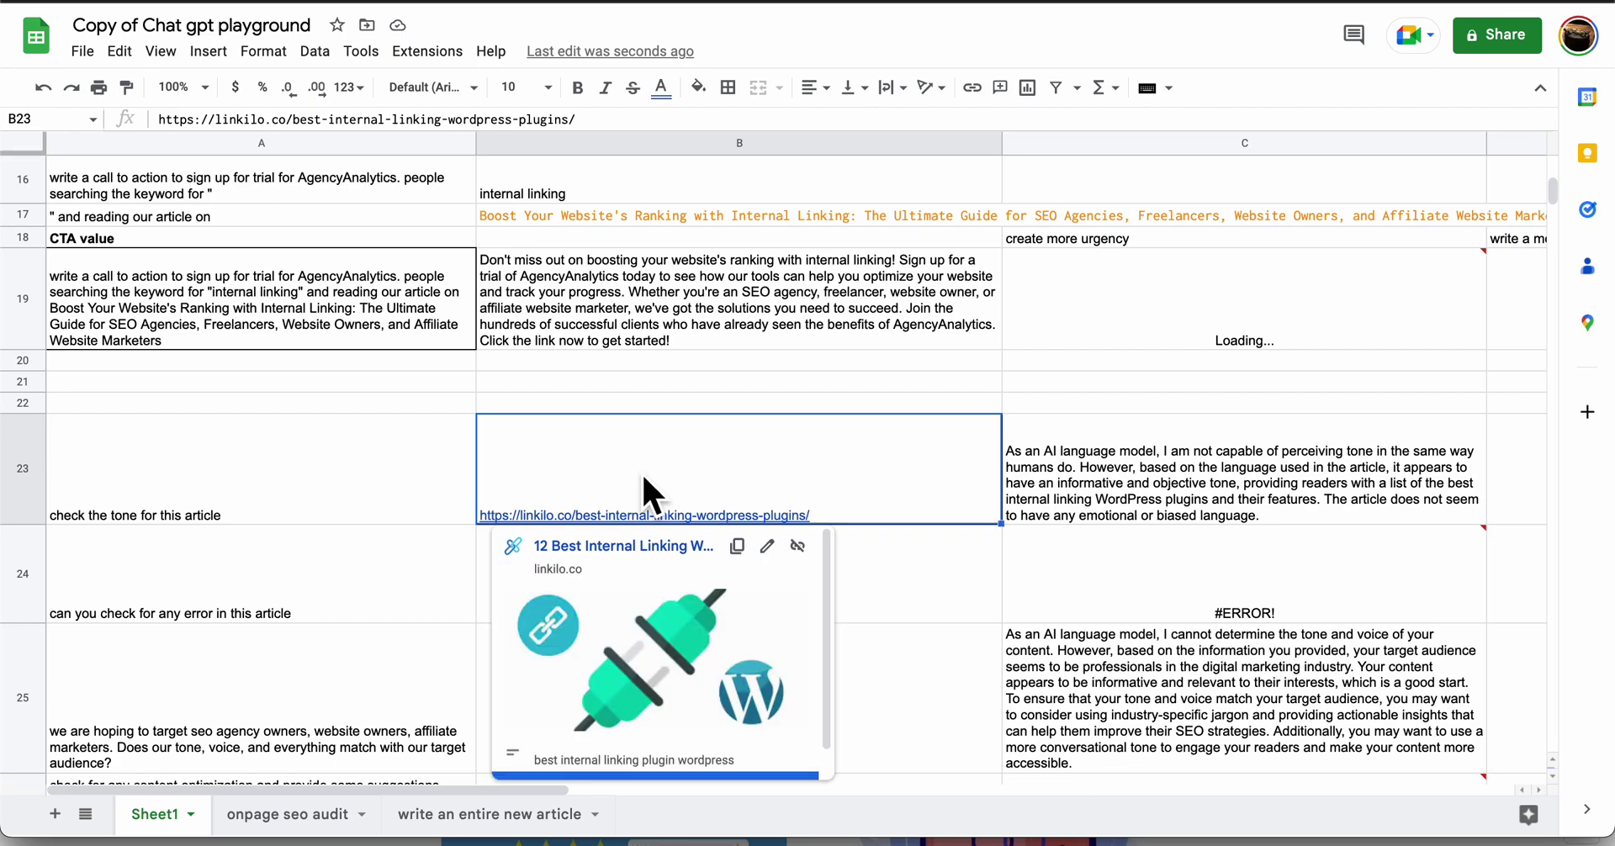
- Re-enter =gpt(A24,B23) in C24 to retry the error check; it still returns #ERROR!
left_click(1074, 584)
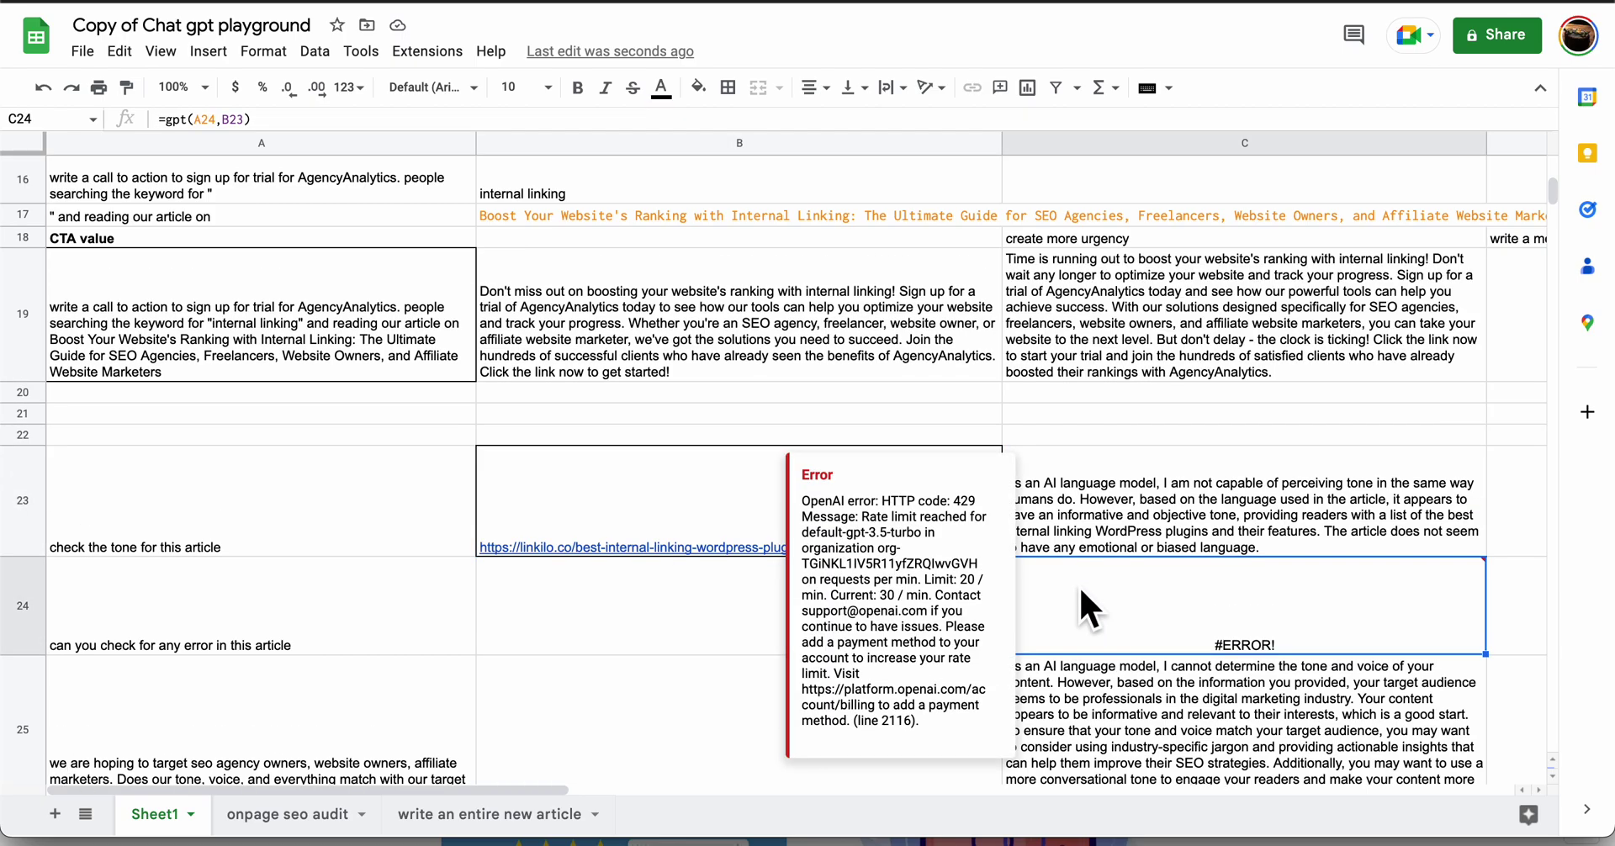
double_click(1078, 586)
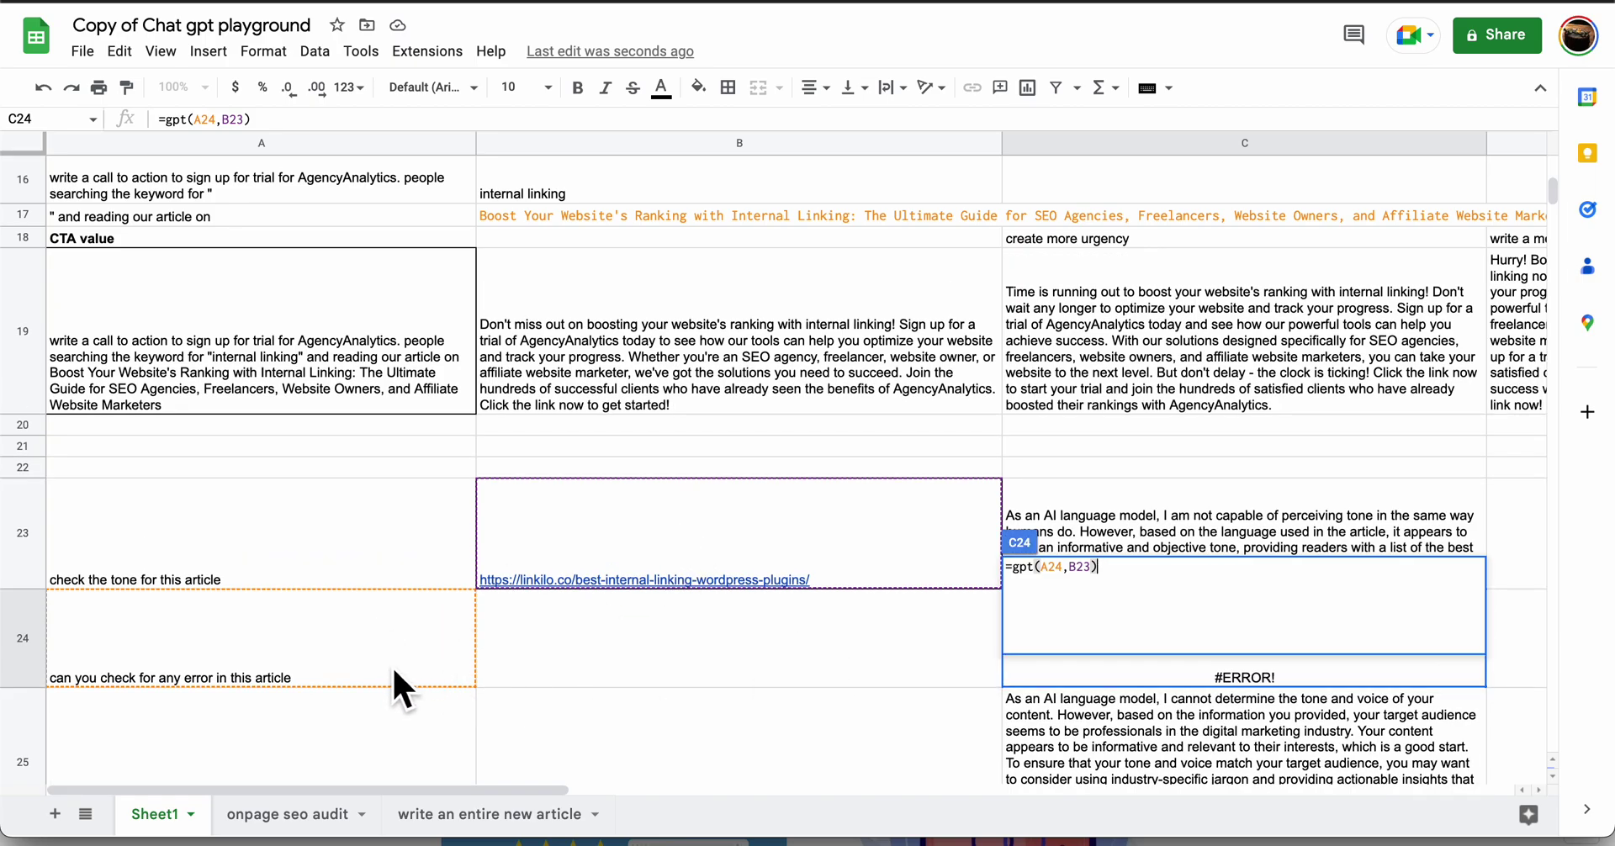
left_click(658, 664)
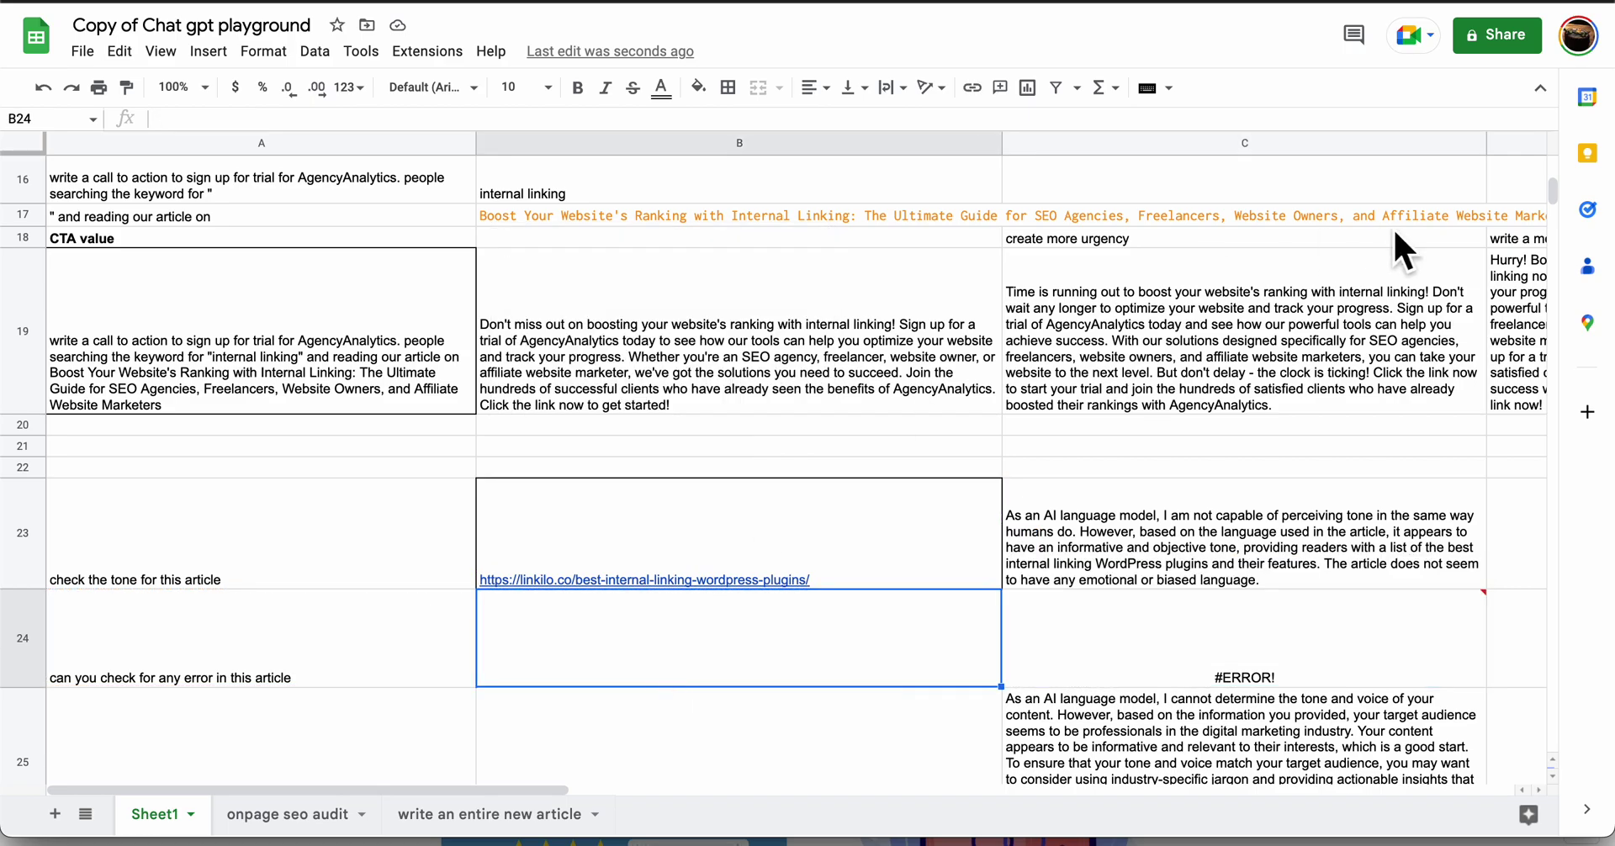
- Inspect the A5 title prompt and C5's =gpt(C4 & A5 & B5,,1) formula
scroll(1112, 285, "down", 5)
scroll(1112, 285, "up", 15)
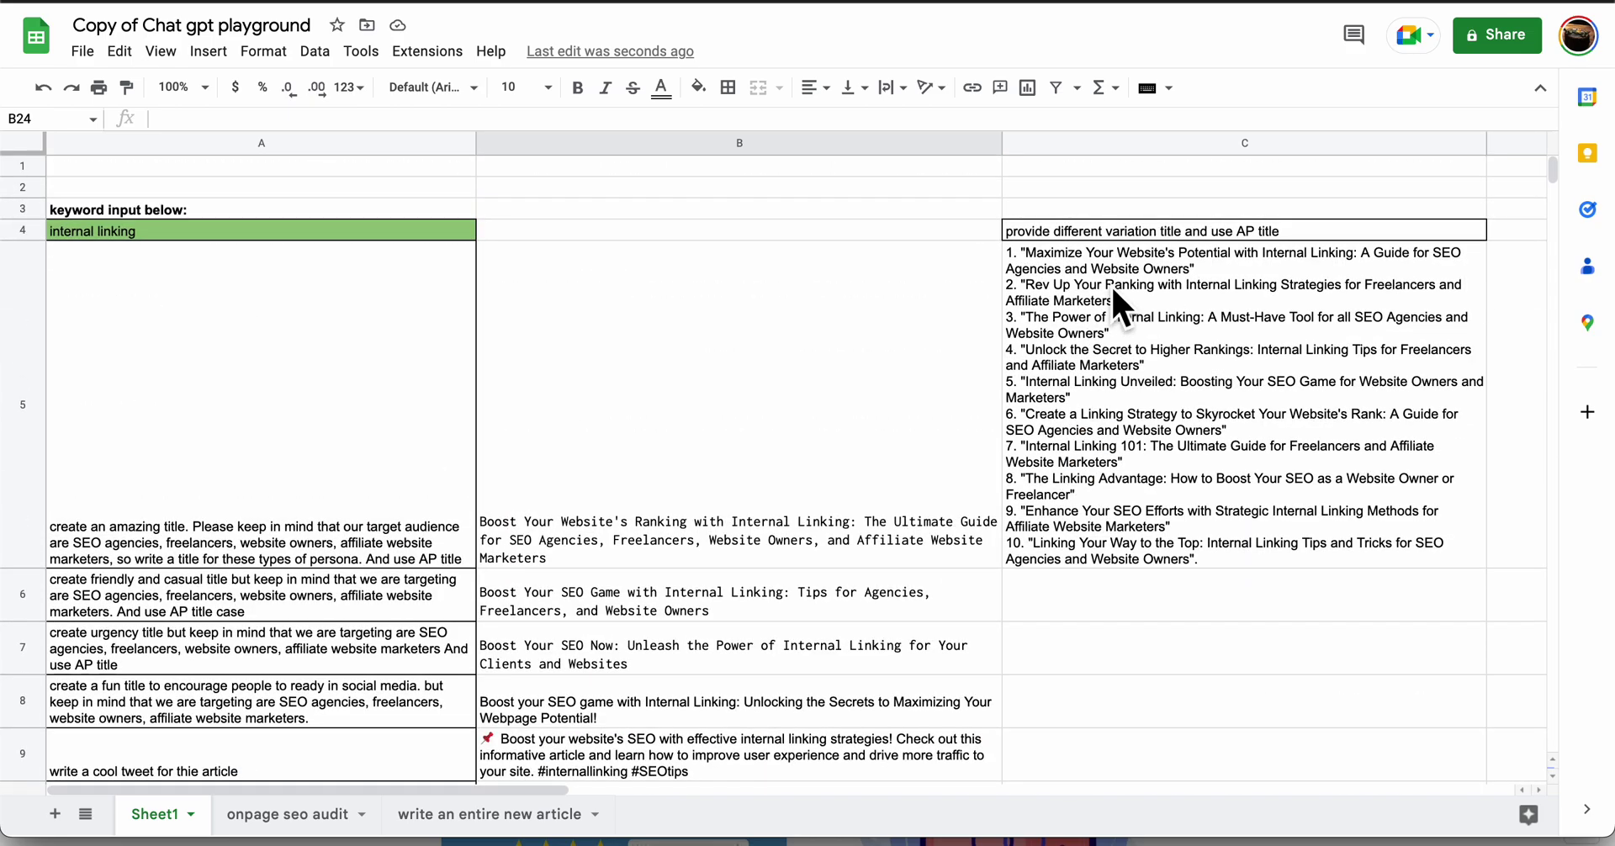
scroll(1111, 285, "down", 1)
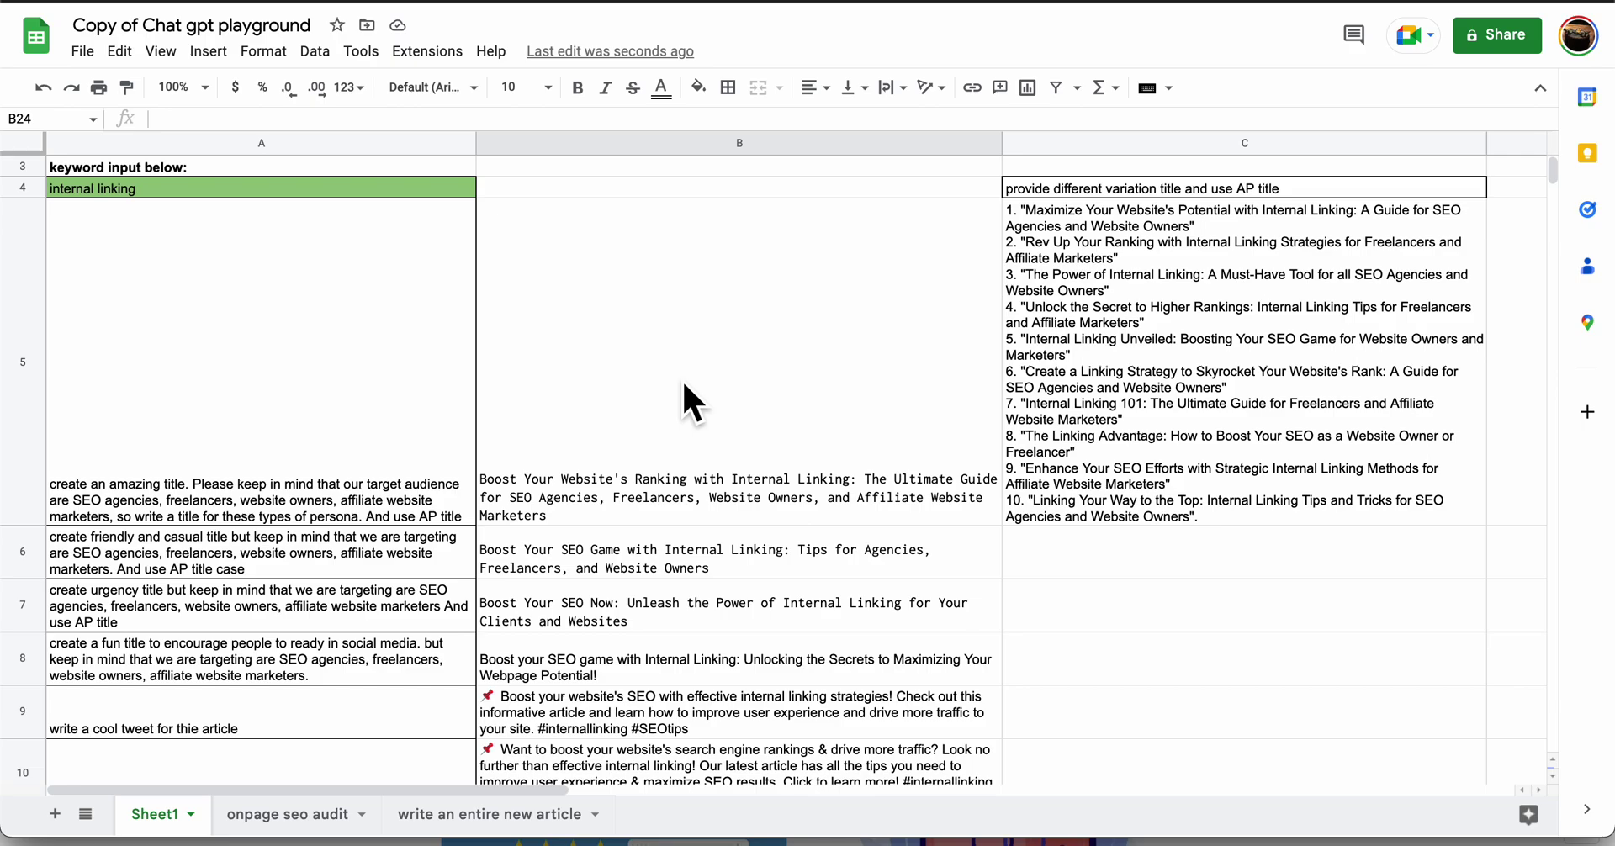
left_click(296, 476)
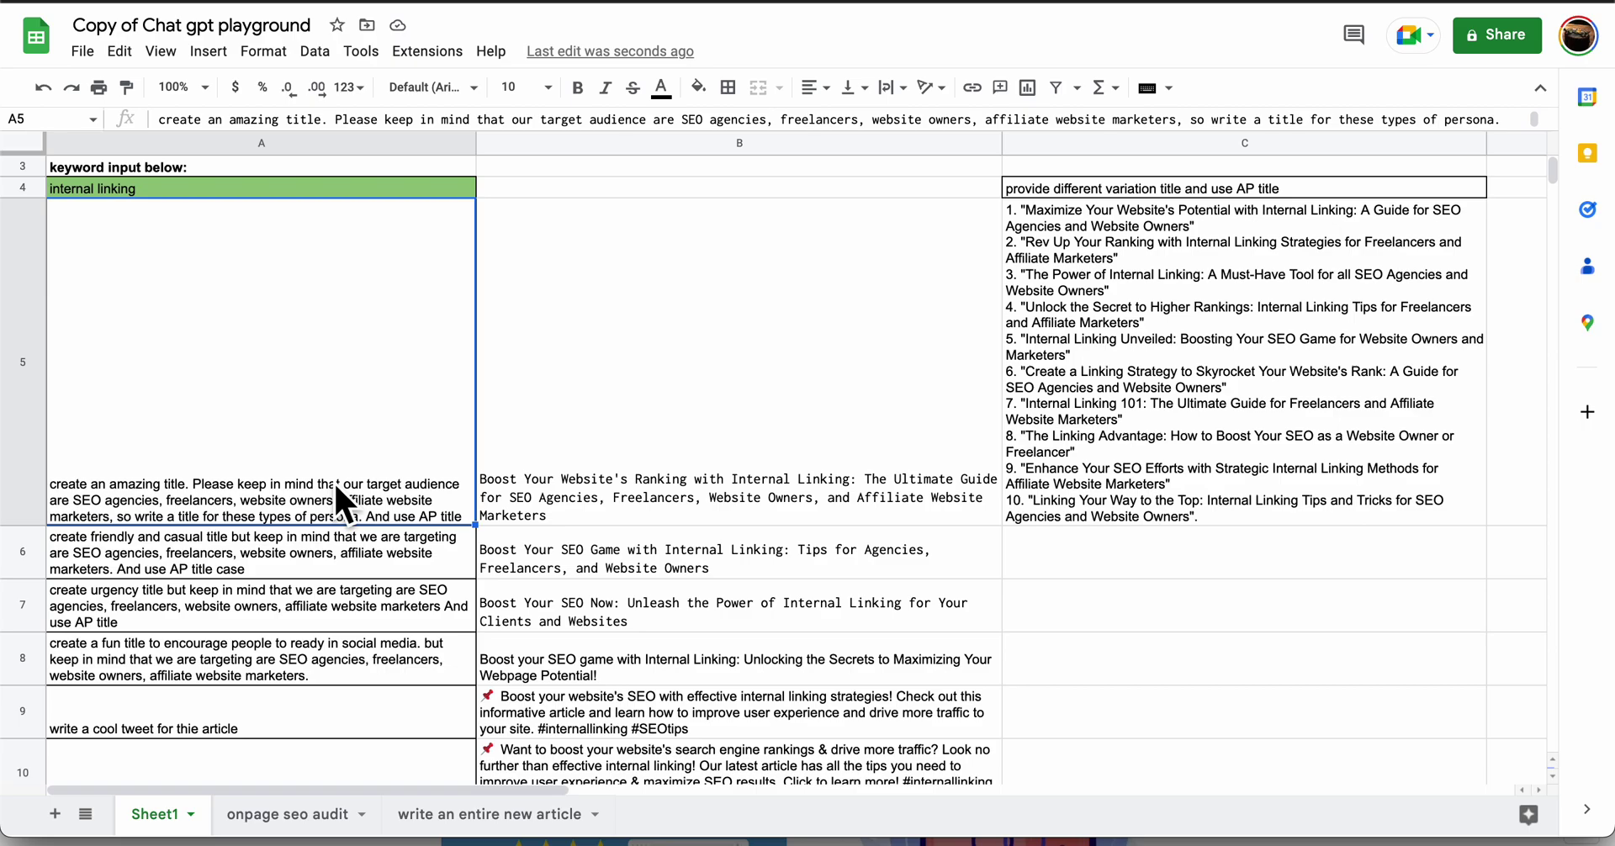
left_click(1047, 405)
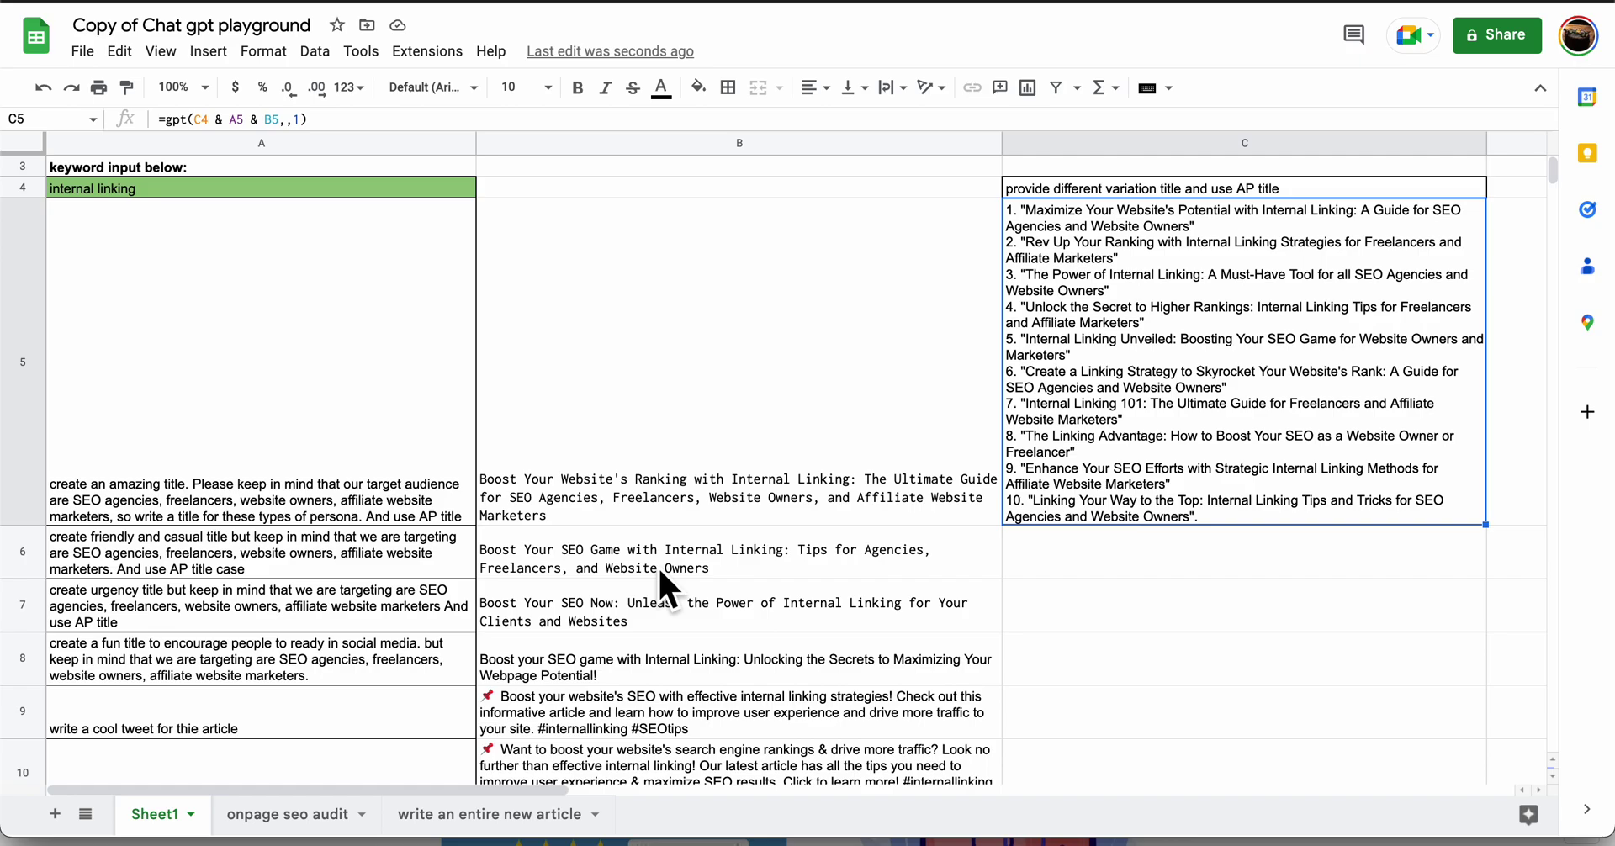
- Scroll through the on-page audit answers, several still showing #ERROR!, and back
scroll(657, 566, "down", 20)
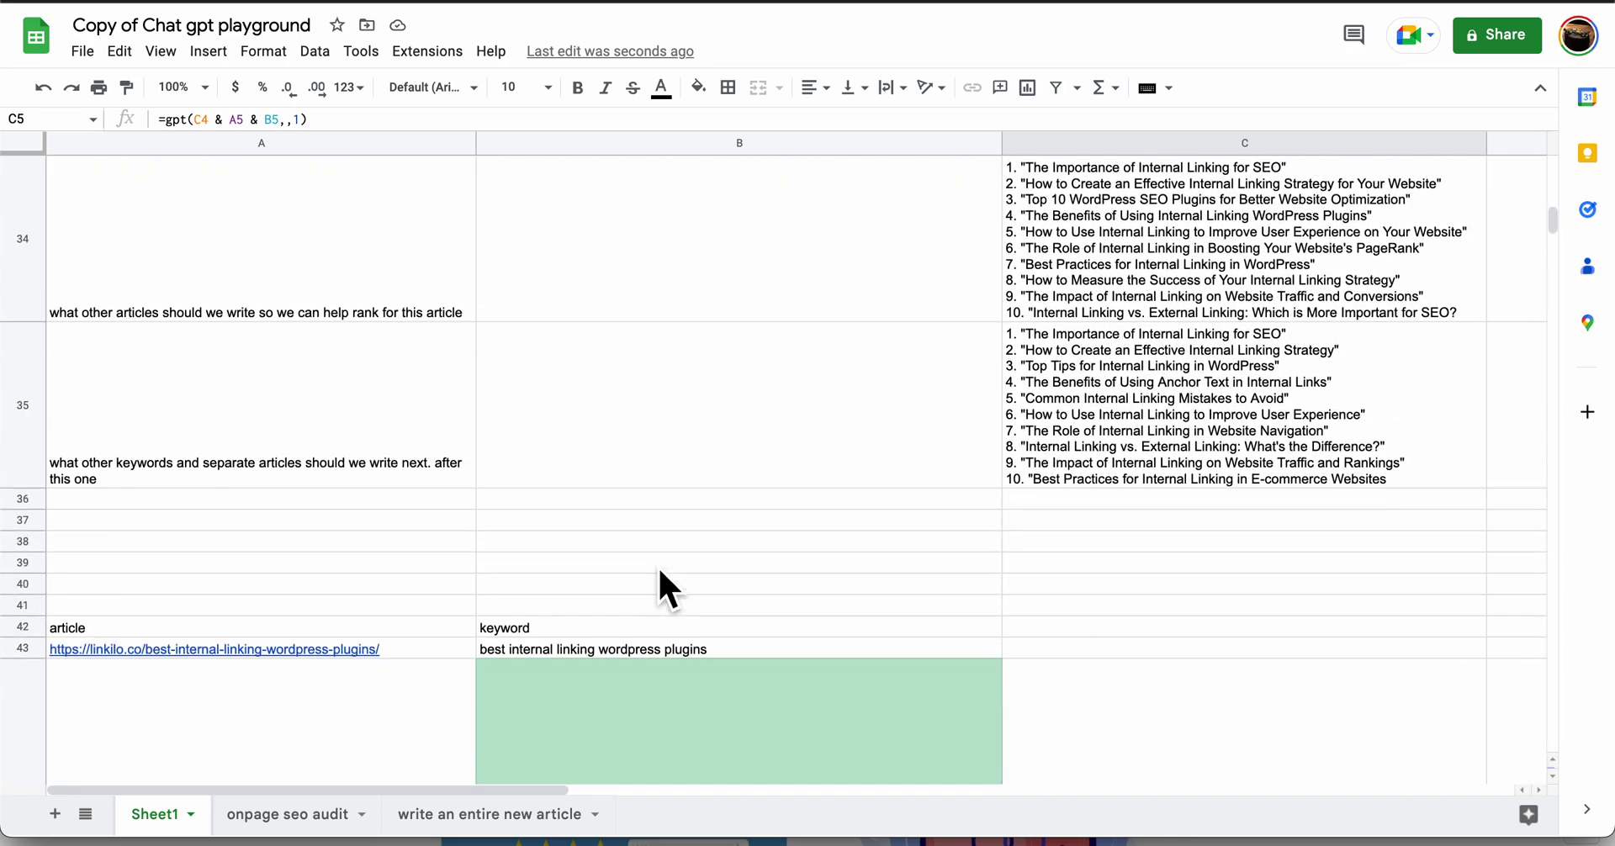
scroll(657, 567, "down", 10)
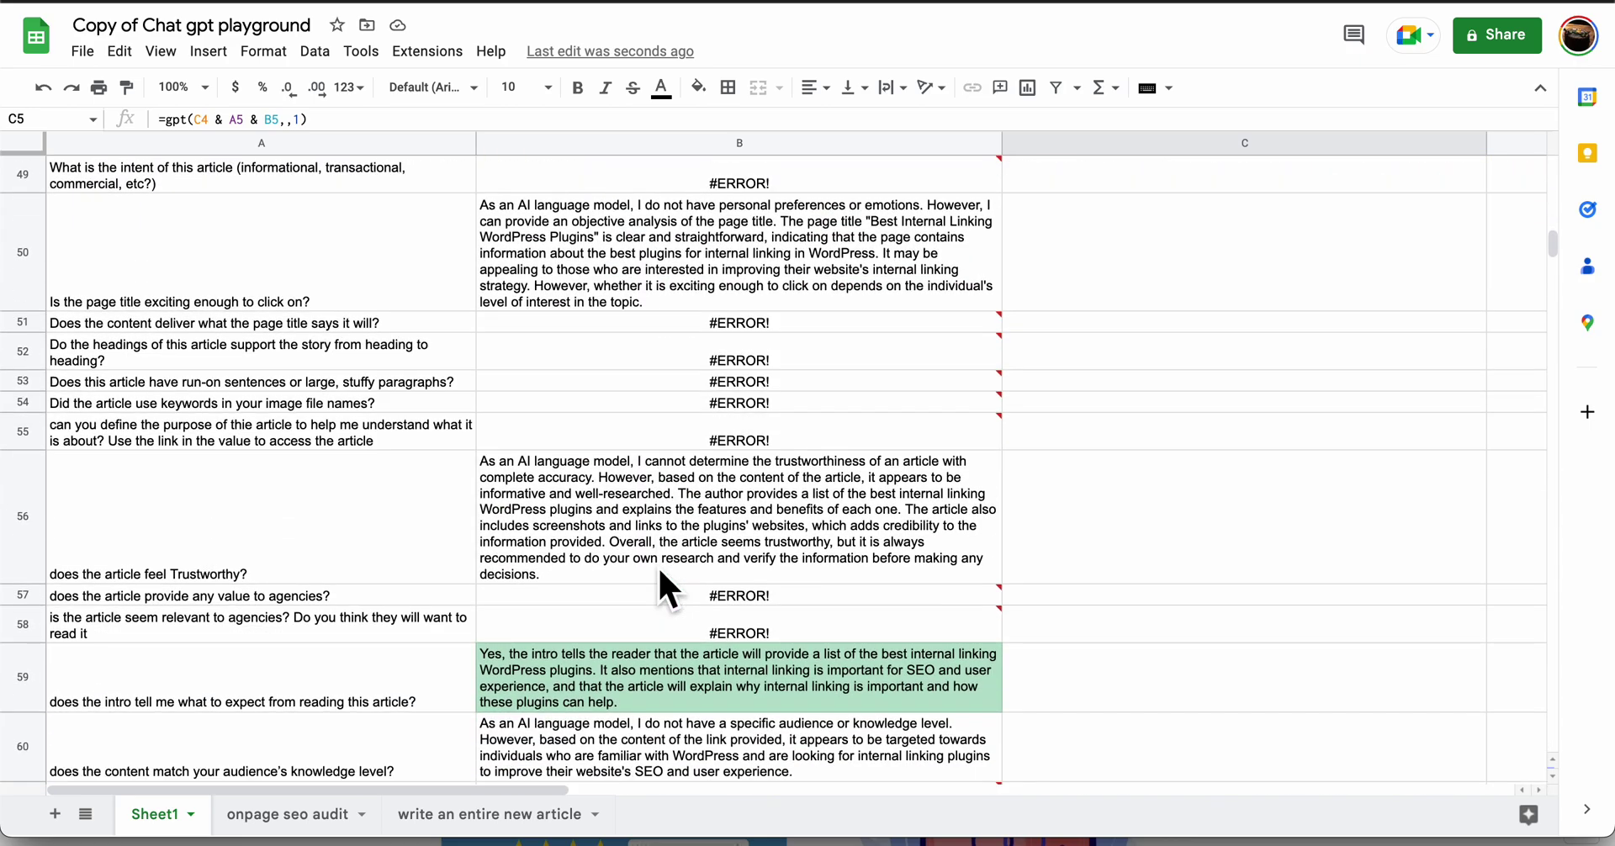
scroll(657, 567, "up", 7)
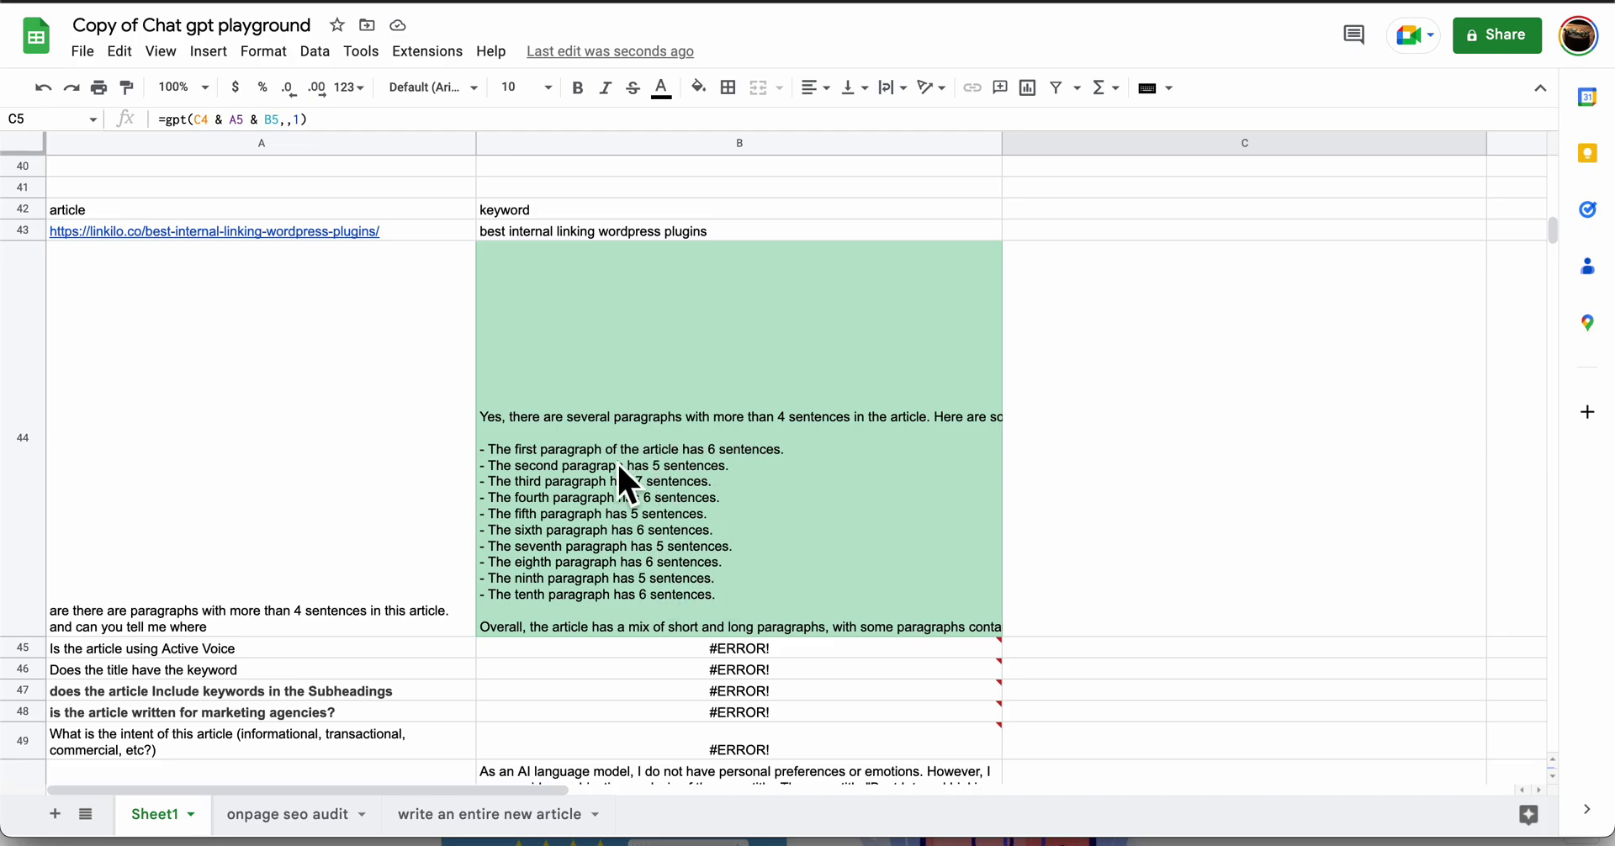
scroll(694, 548, "up", 20)
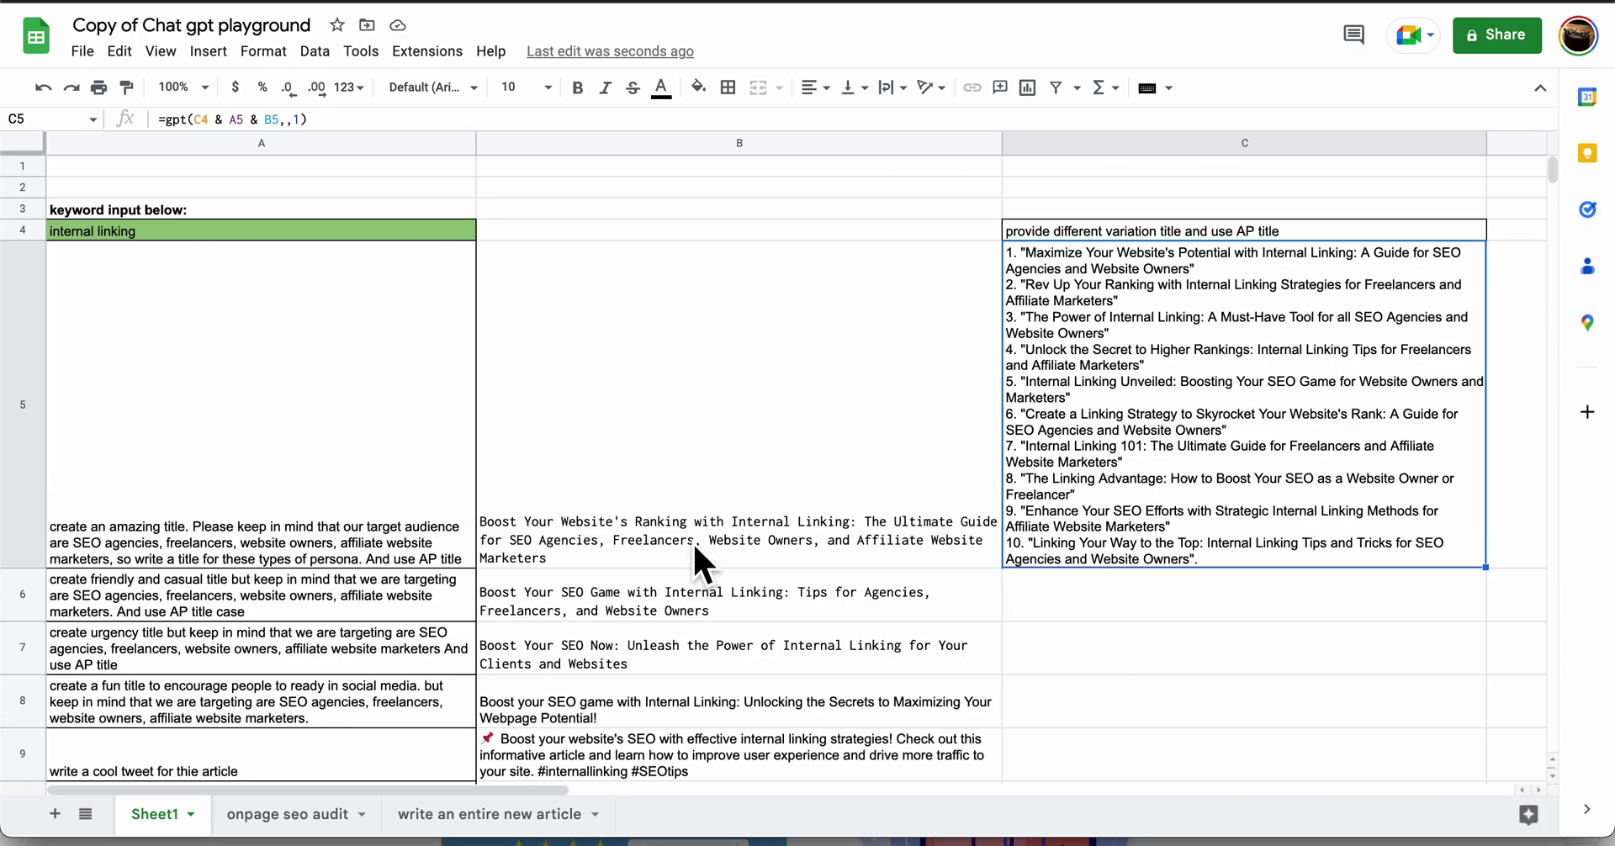